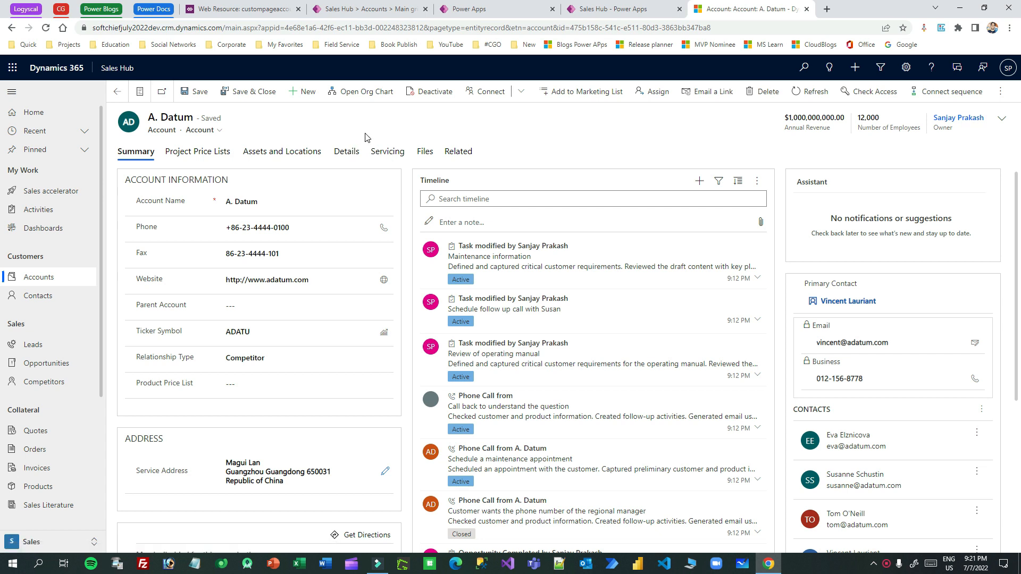
# Step: Return to the My Active Accounts list and select the A. Datum and Adventure Works accounts
pyautogui.click(117, 91)
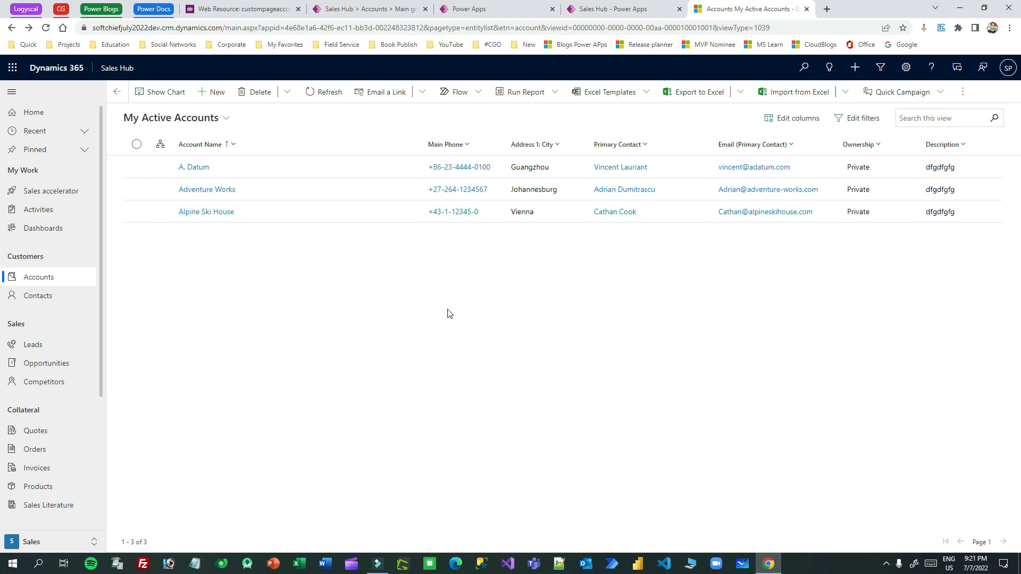
pyautogui.click(38, 278)
pyautogui.click(139, 167)
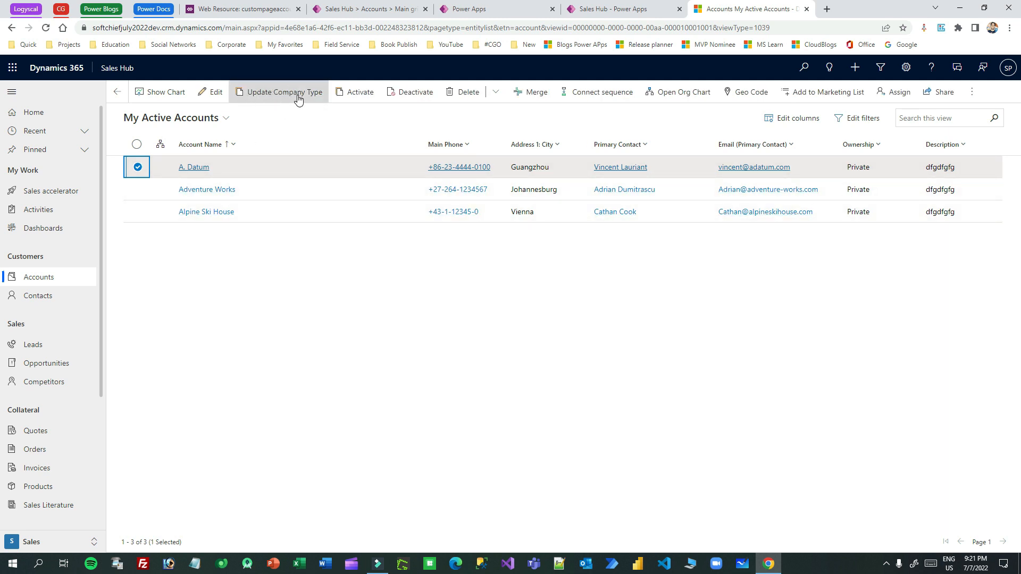
pyautogui.click(137, 167)
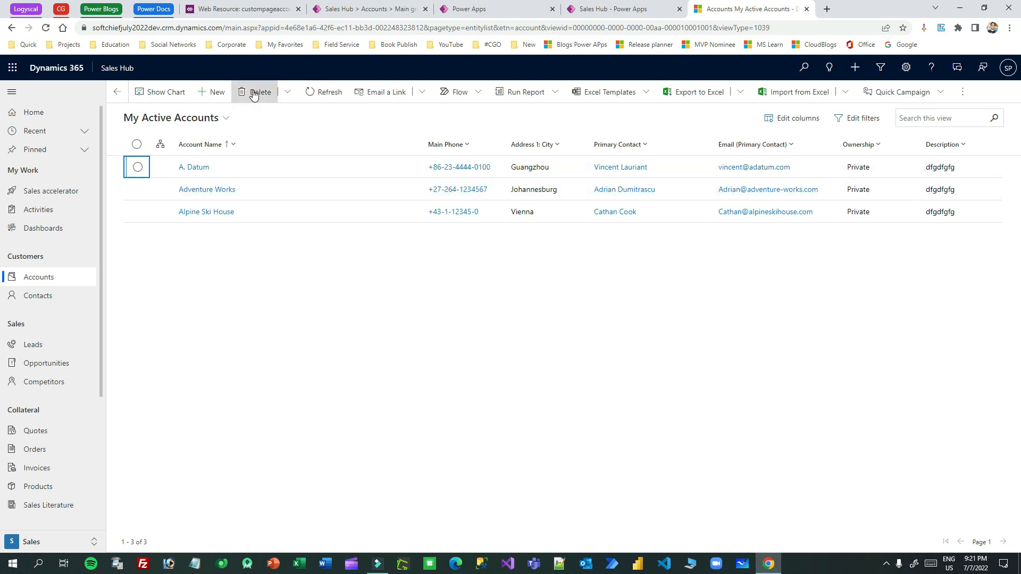
pyautogui.click(139, 168)
pyautogui.click(138, 190)
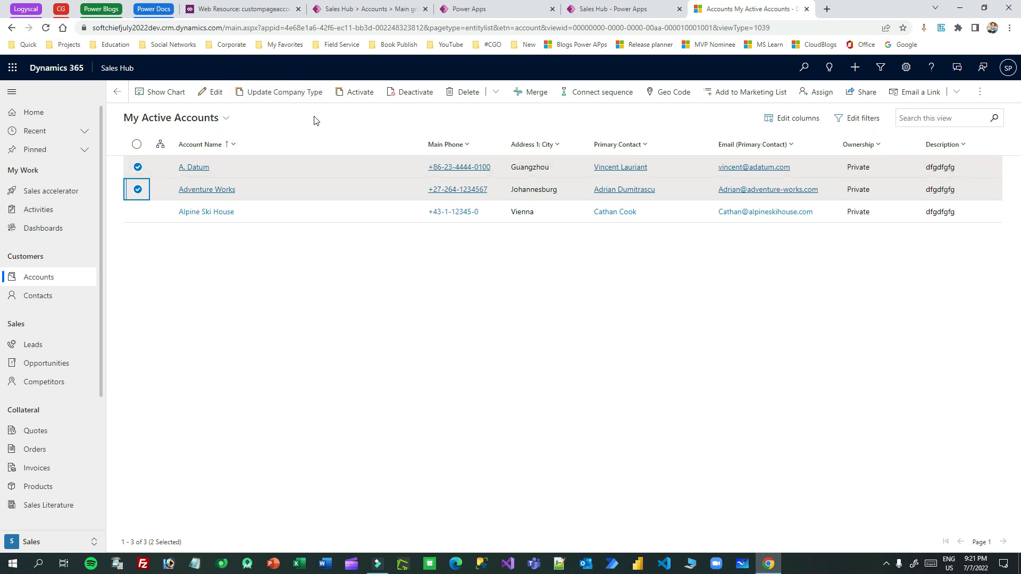
# Step: Open the Update Company Type dialog for the two accounts, review the selected companies, and close it
pyautogui.click(289, 96)
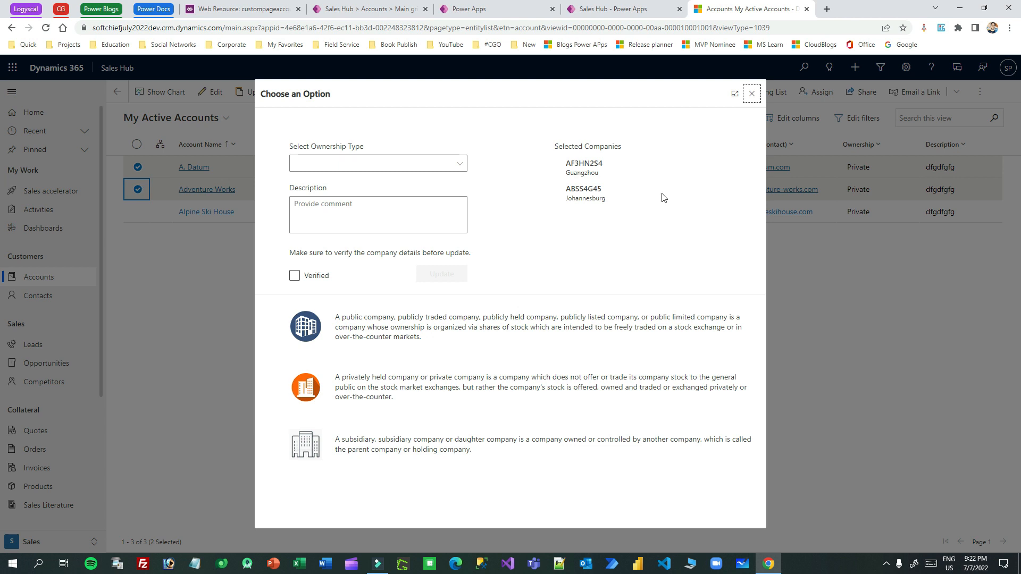
pyautogui.click(567, 160)
pyautogui.click(752, 94)
# Step: Add Alpine Ski House to the account selection and open the Update Company Type dialog for all three accounts
pyautogui.click(138, 212)
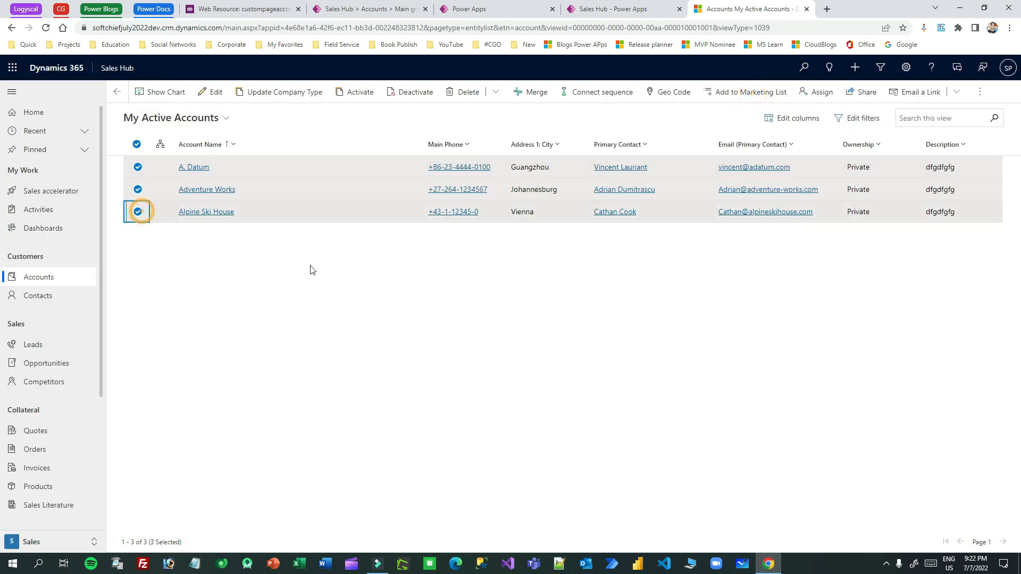
pyautogui.click(269, 92)
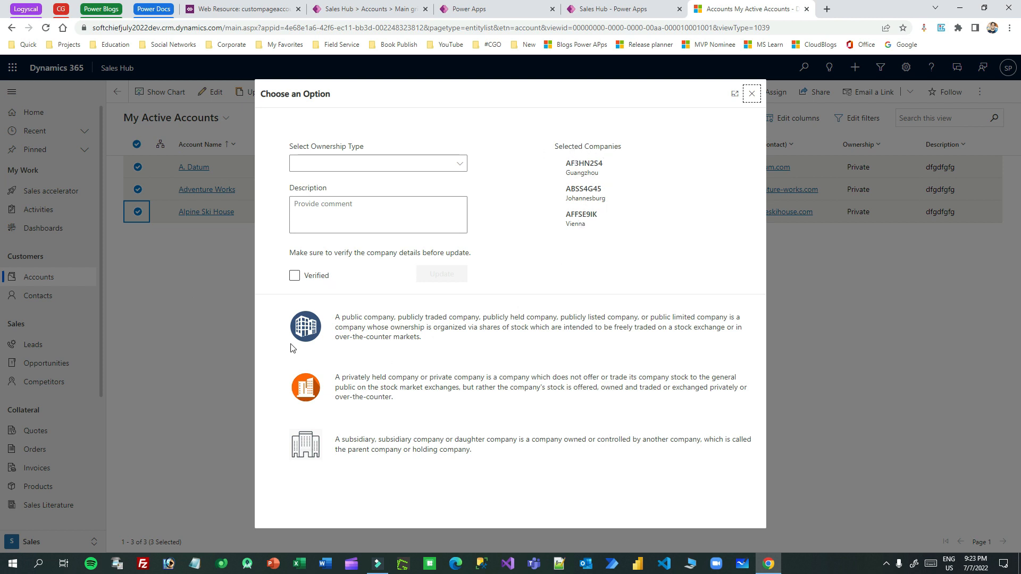
pyautogui.click(292, 325)
# Step: Review the available ownership types and set the ownership type to Subsidiary
pyautogui.click(337, 167)
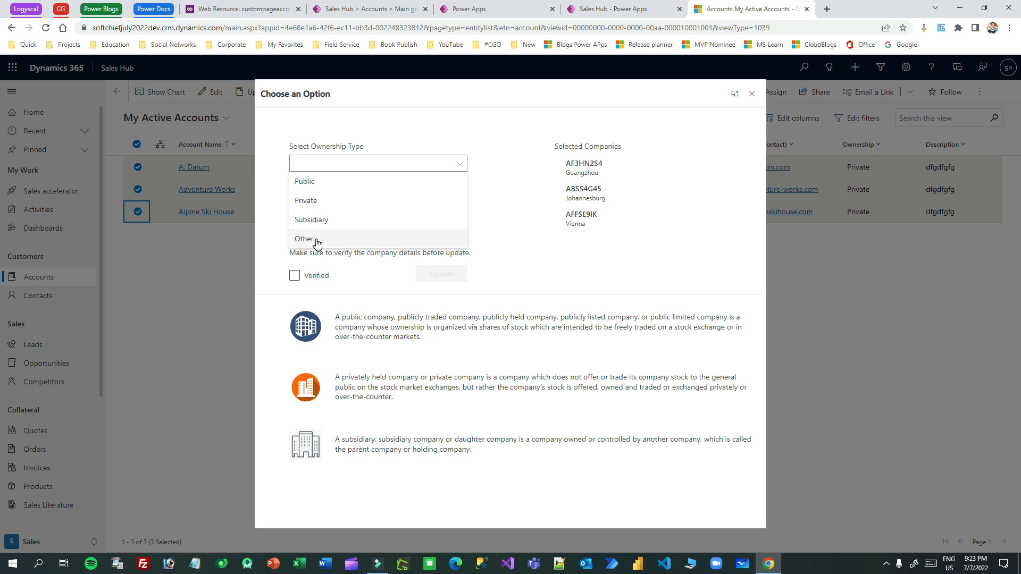
pyautogui.click(480, 190)
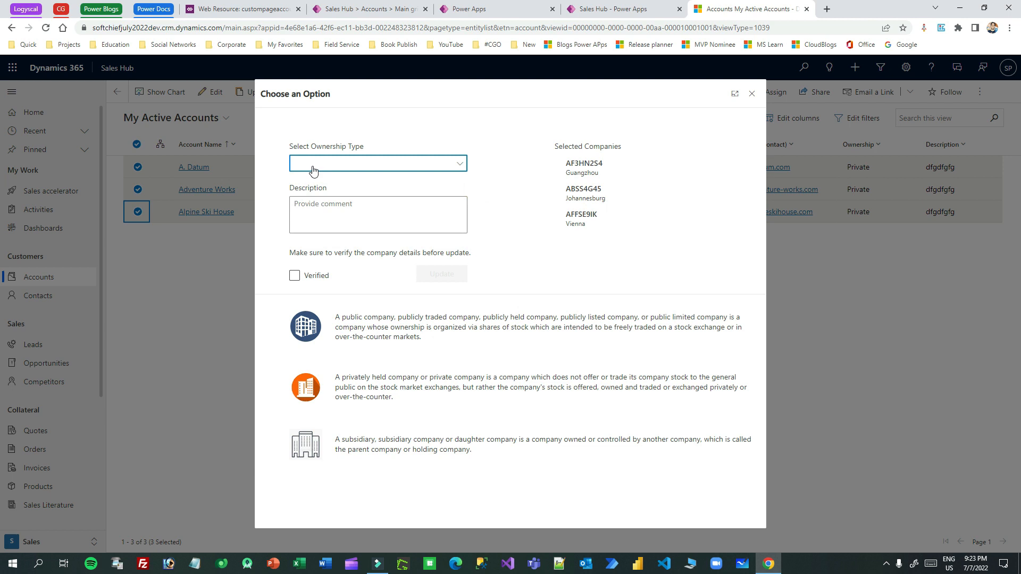
pyautogui.click(371, 163)
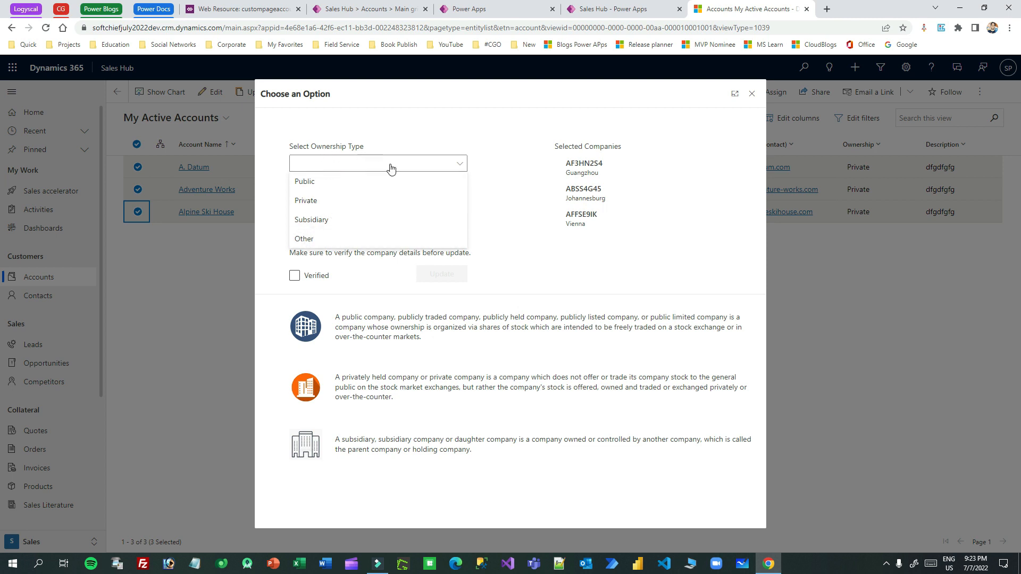
pyautogui.click(503, 201)
pyautogui.click(324, 211)
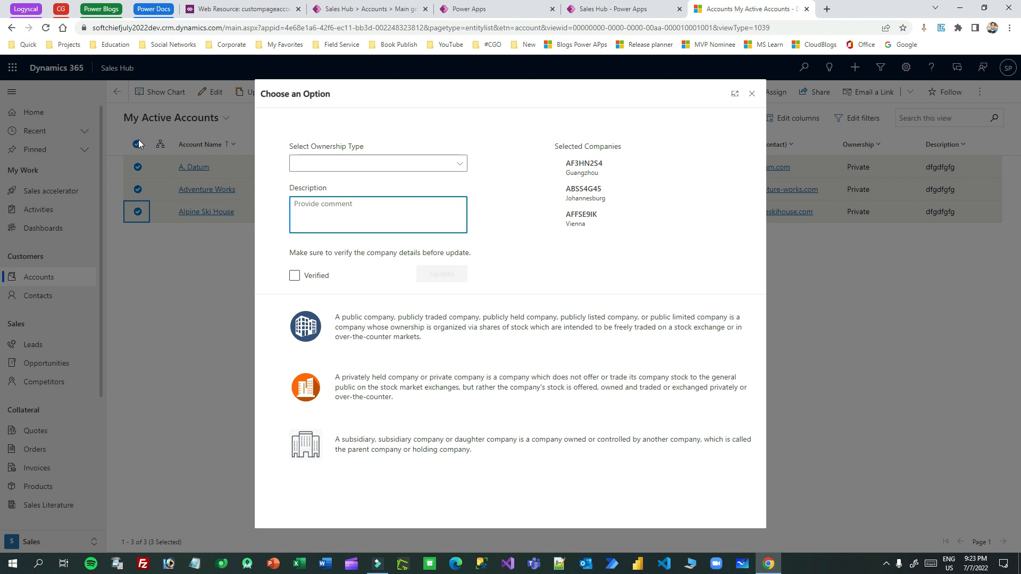
pyautogui.click(376, 161)
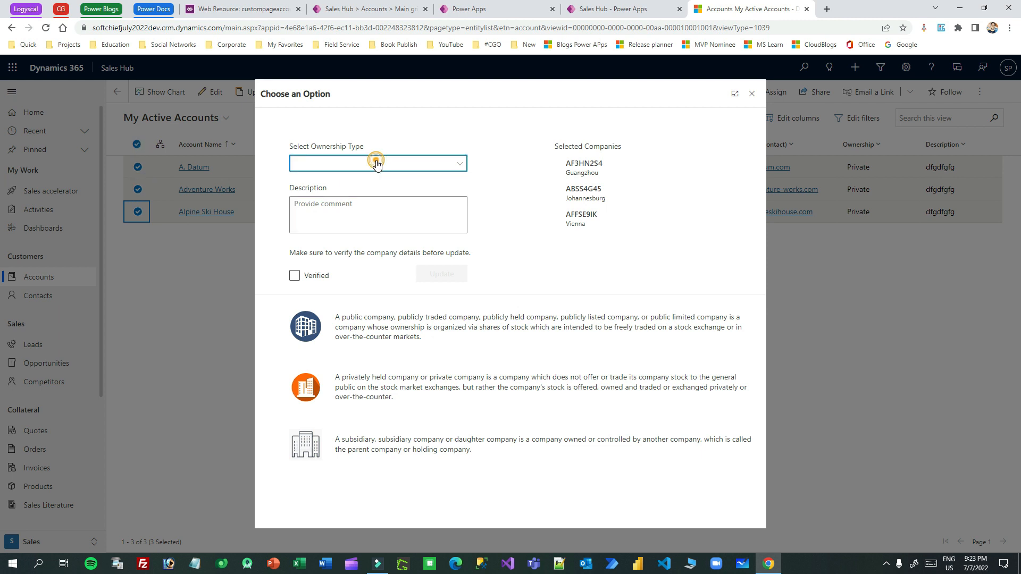
pyautogui.click(331, 204)
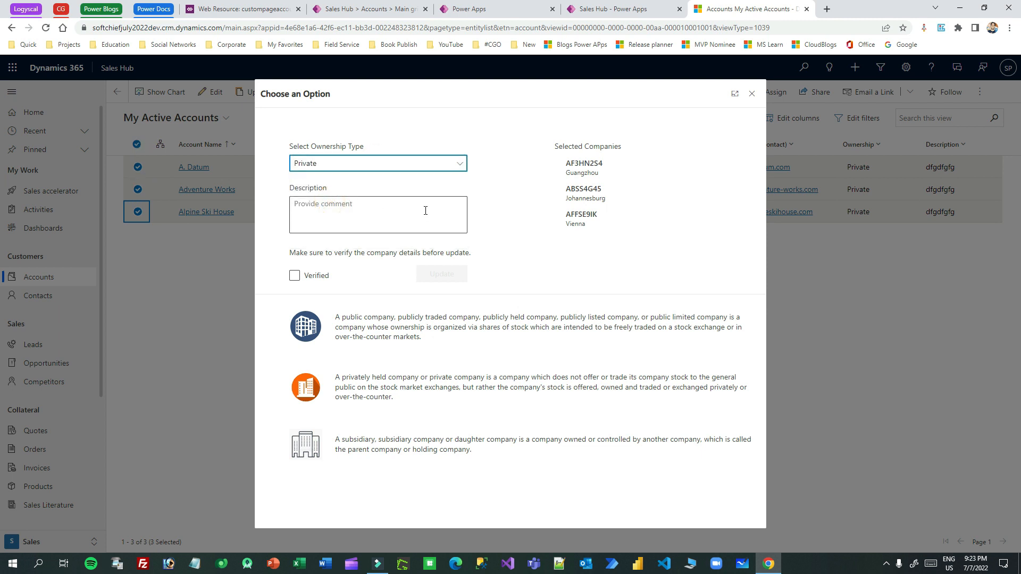
pyautogui.click(412, 165)
pyautogui.click(335, 221)
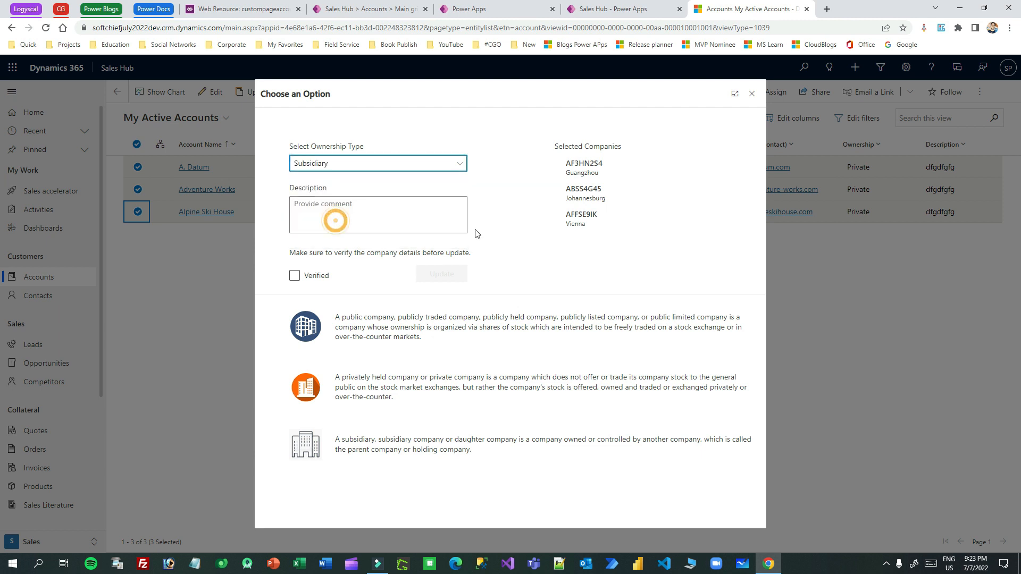
# Step: Enter "This company is a subsidiary one." as the description
pyautogui.click(341, 209)
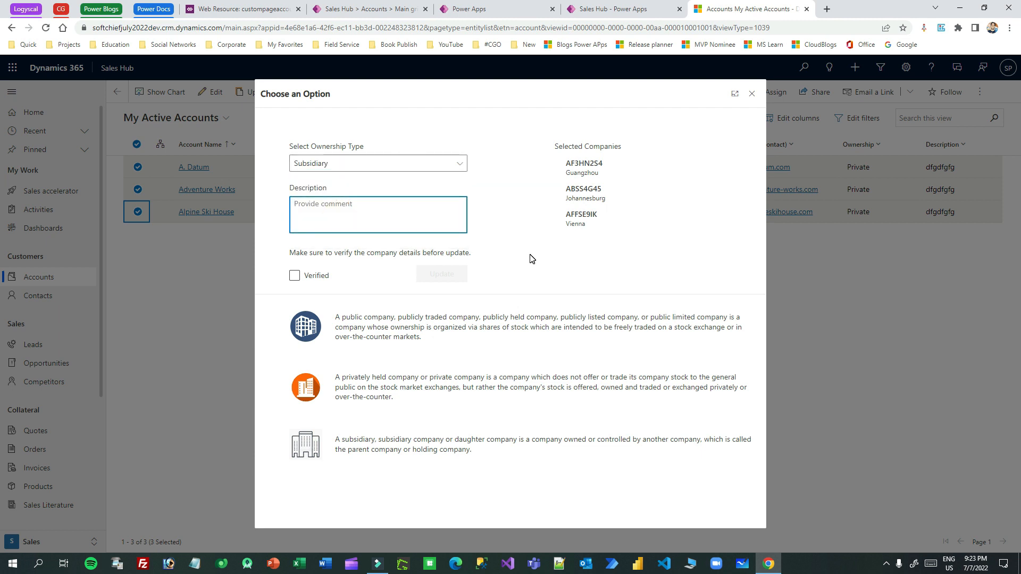
pyautogui.write('These')
pyautogui.moveTo(308, 204); pyautogui.dragTo(371, 204)
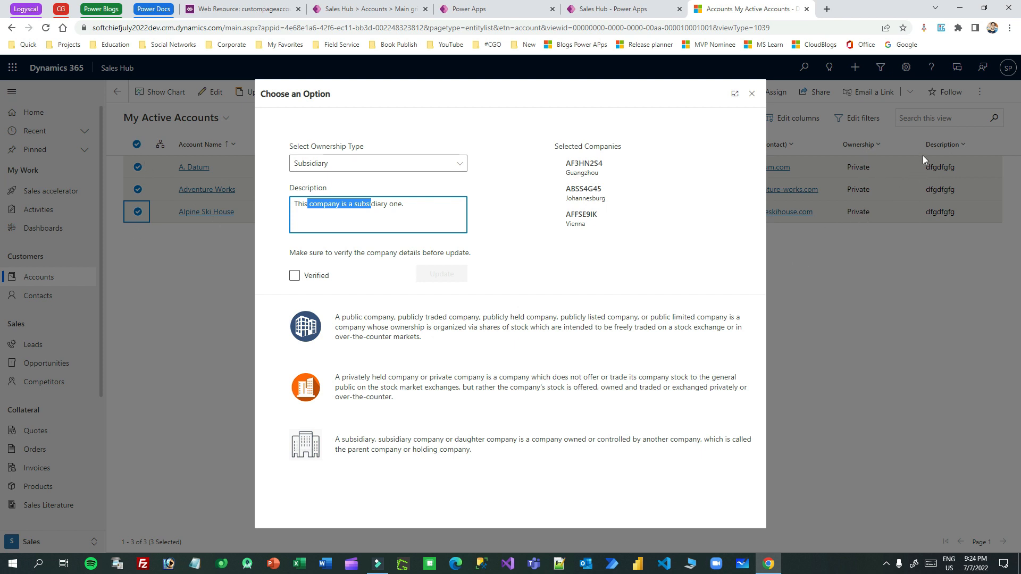
pyautogui.click(287, 214)
pyautogui.moveTo(300, 204); pyautogui.dragTo(439, 203)
pyautogui.click(438, 203)
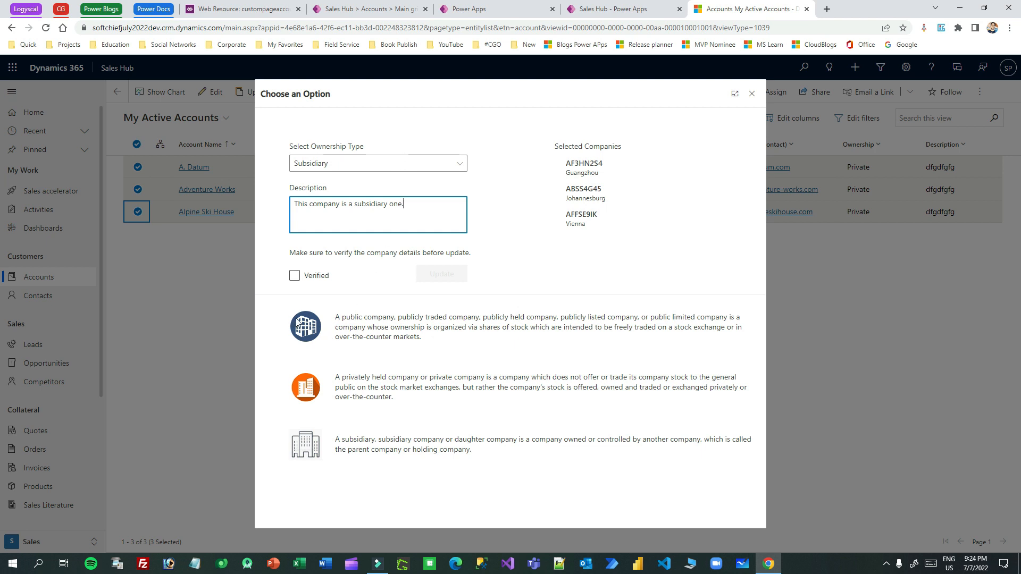
# Step: Test the Verified checkbox by switching it on and off, and leave it checked
pyautogui.click(295, 277)
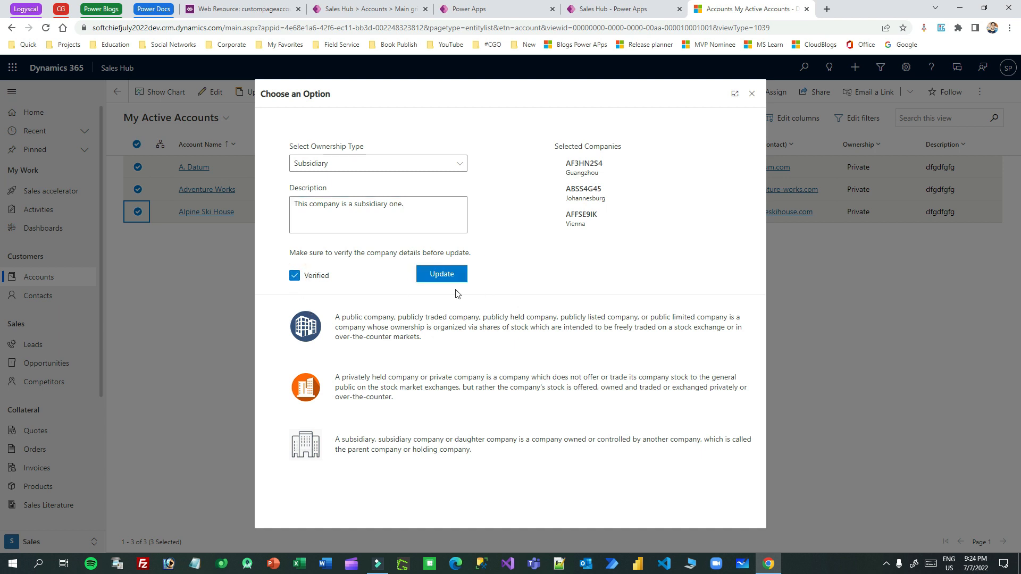
pyautogui.click(295, 276)
pyautogui.click(296, 277)
pyautogui.click(295, 276)
pyautogui.click(295, 277)
pyautogui.click(294, 275)
pyautogui.click(294, 275)
# Step: Update the three selected accounts and confirm leaving the dialog page
pyautogui.click(441, 275)
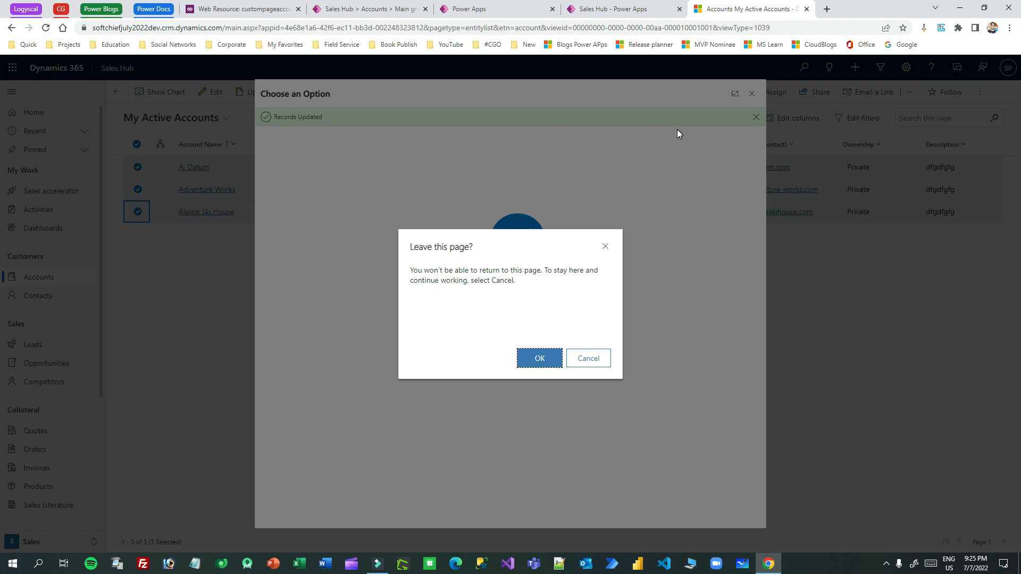
pyautogui.click(539, 359)
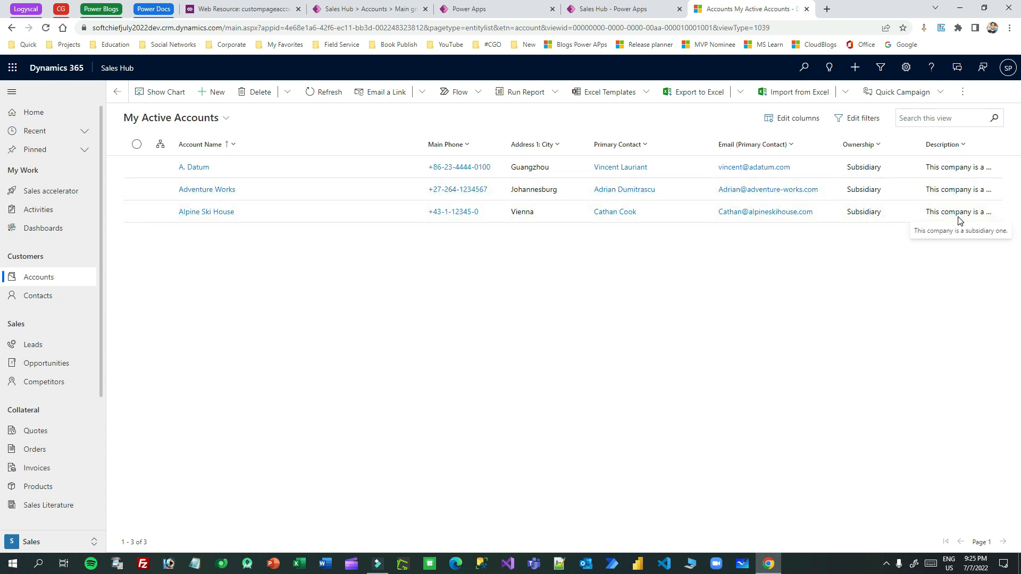
pyautogui.click(744, 318)
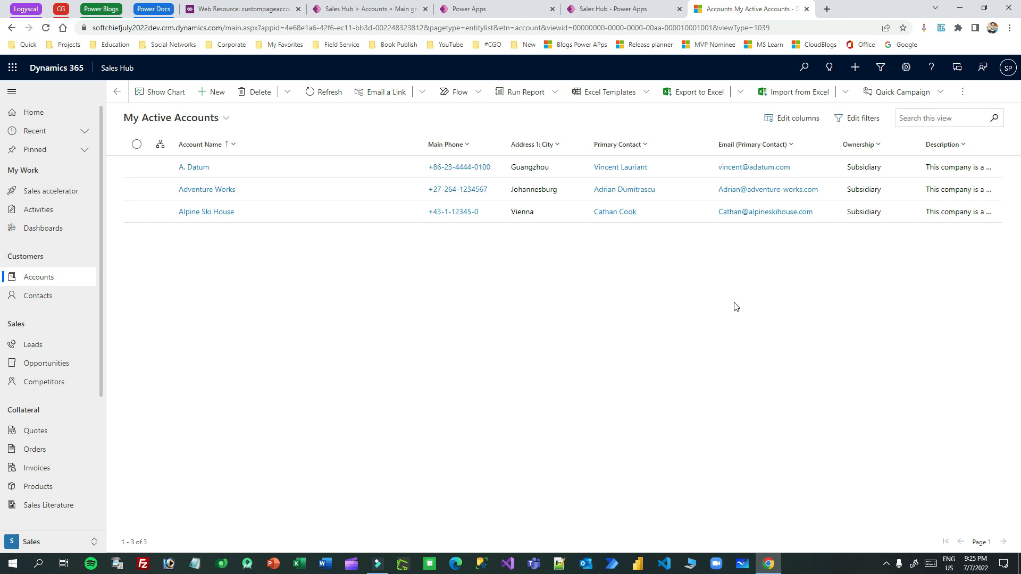
# Step: Select A. Datum and Adventure Works, open the Update Company Type dialog, and look at the ownership type options
pyautogui.click(138, 167)
pyautogui.click(137, 189)
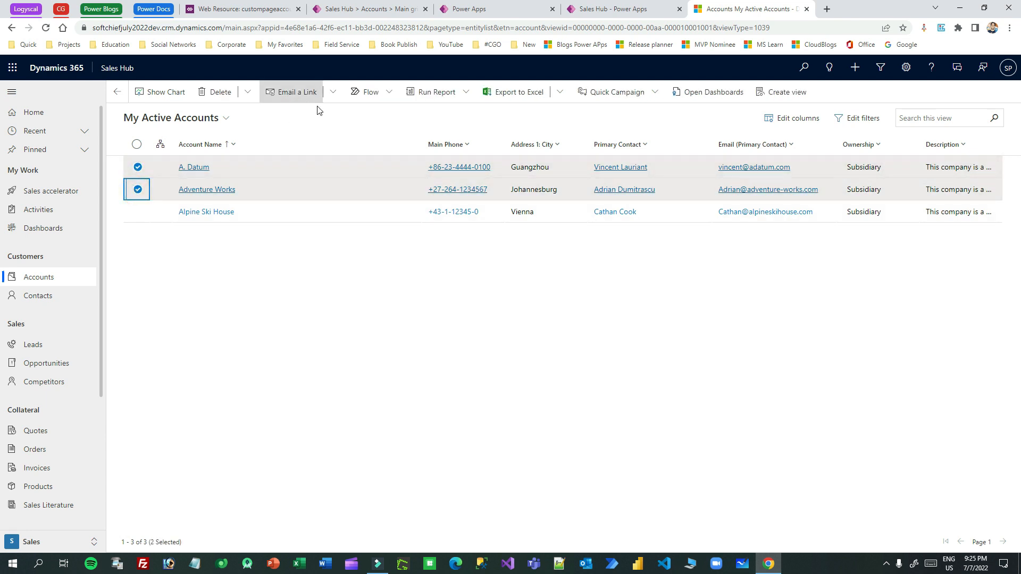
pyautogui.click(251, 93)
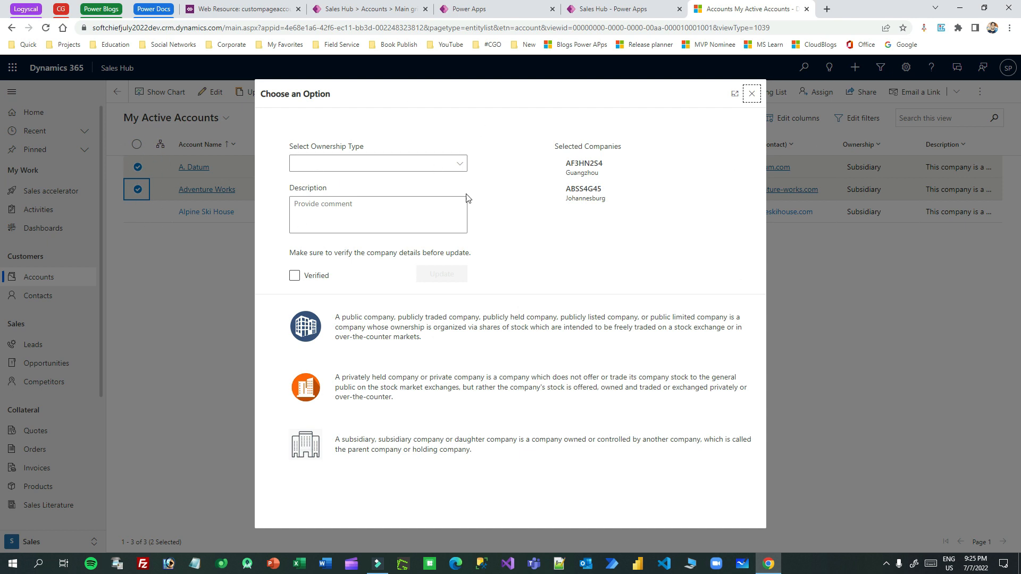
pyautogui.click(443, 162)
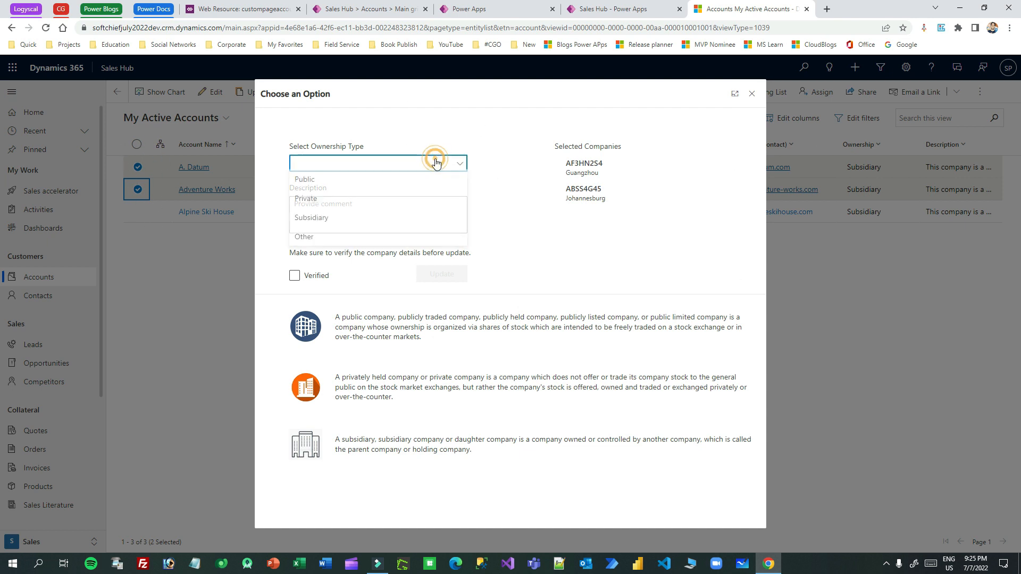
pyautogui.click(444, 162)
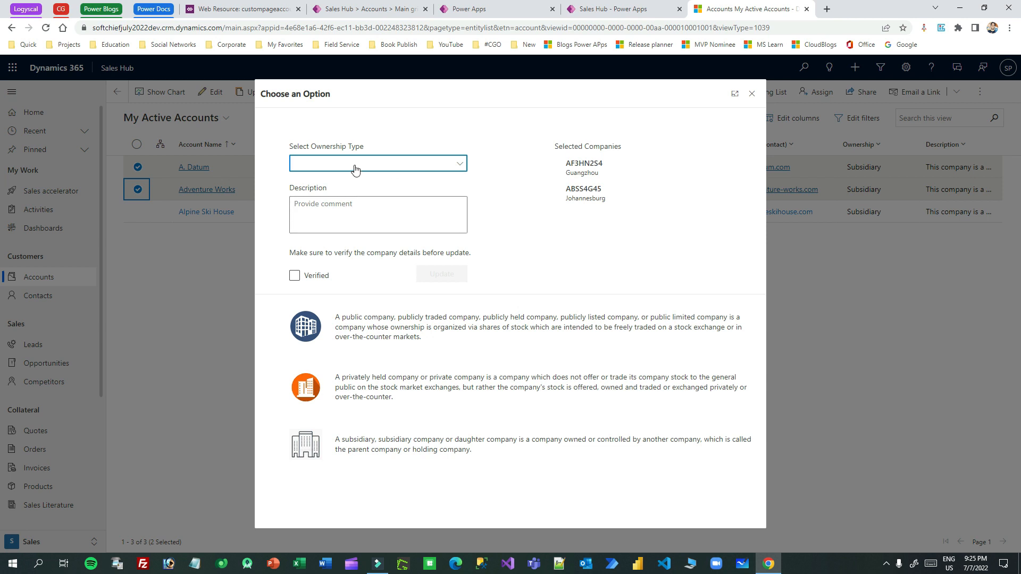
# Step: Mark the details as Verified and choose the Private ownership type, and close the dialog without updating
pyautogui.click(294, 275)
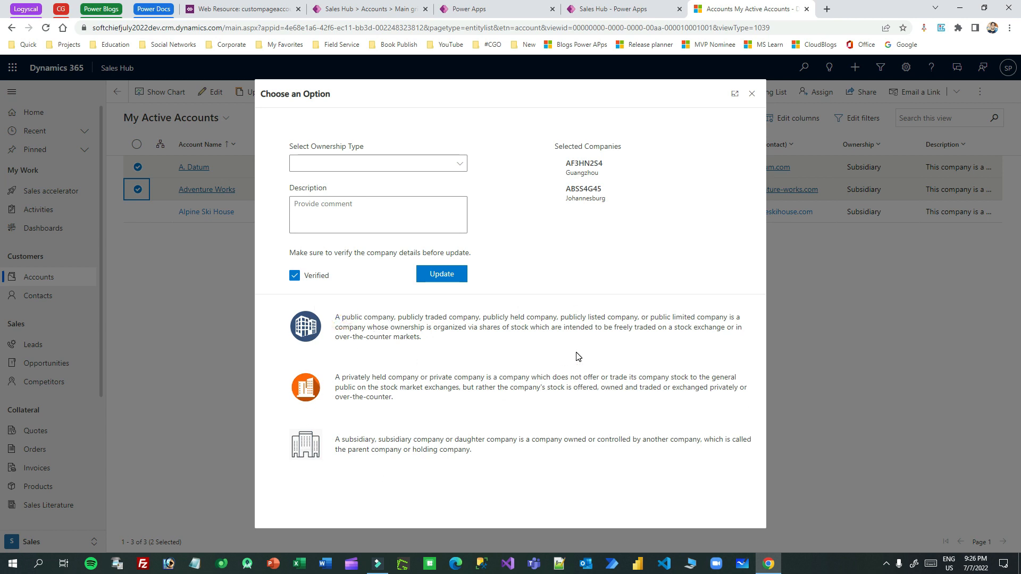
pyautogui.click(459, 163)
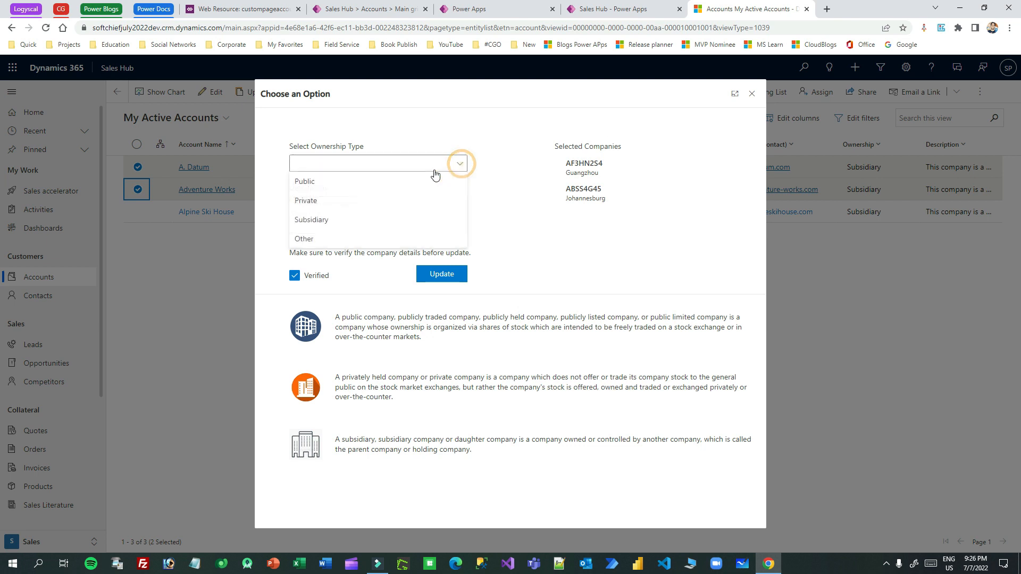
pyautogui.click(354, 195)
pyautogui.click(458, 205)
pyautogui.click(509, 210)
pyautogui.click(527, 230)
pyautogui.click(636, 233)
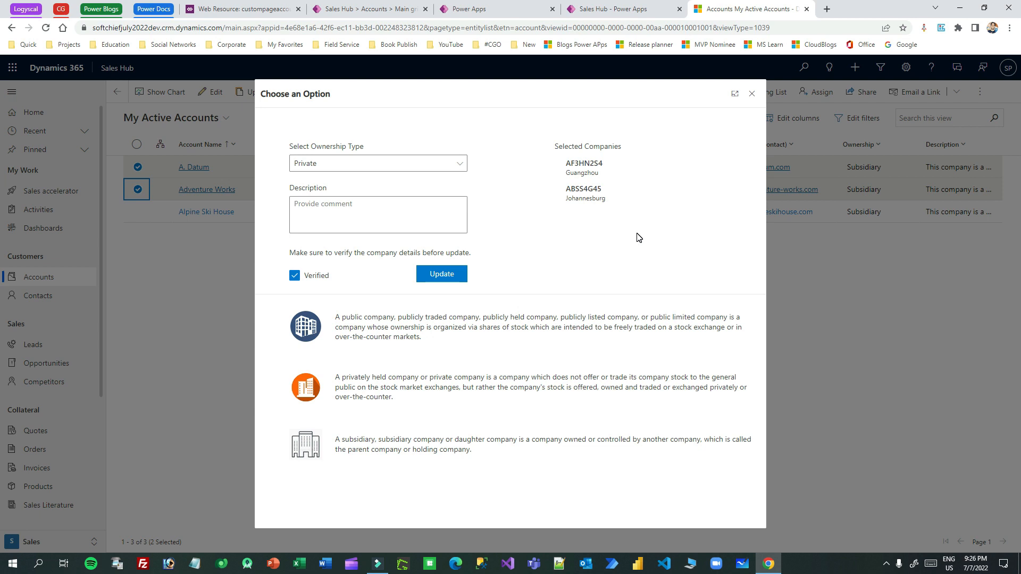
pyautogui.click(752, 95)
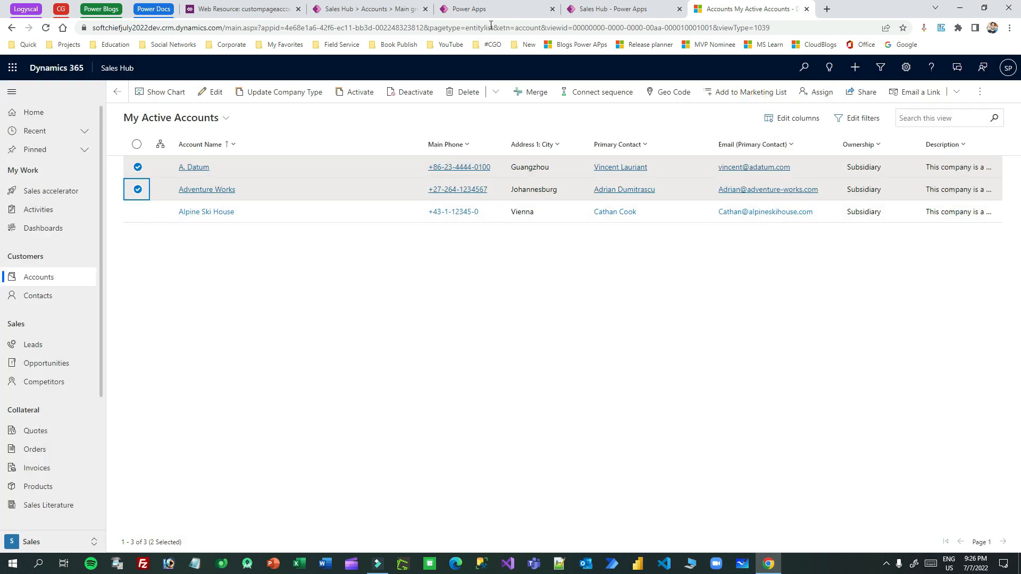
# Step: Switch to Power Apps and look over the custom page's canvas and the Update Company Type command on the Accounts main grid
pyautogui.click(481, 9)
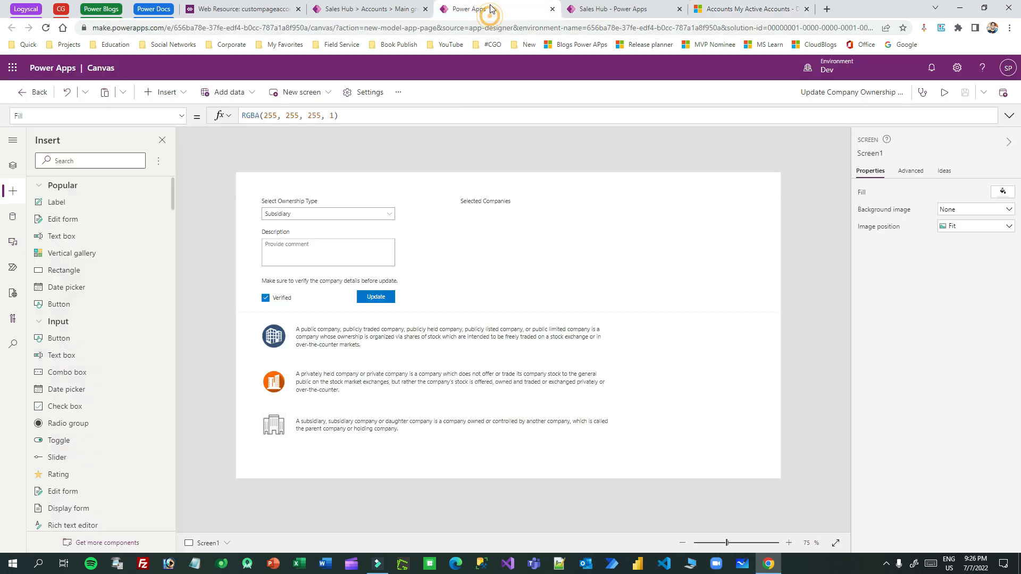
pyautogui.click(789, 301)
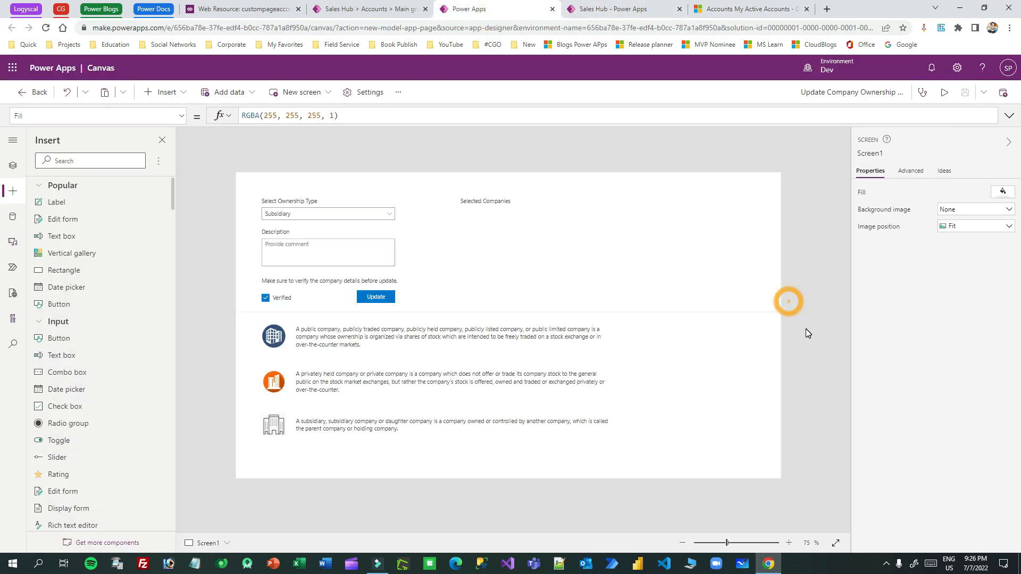
pyautogui.click(366, 11)
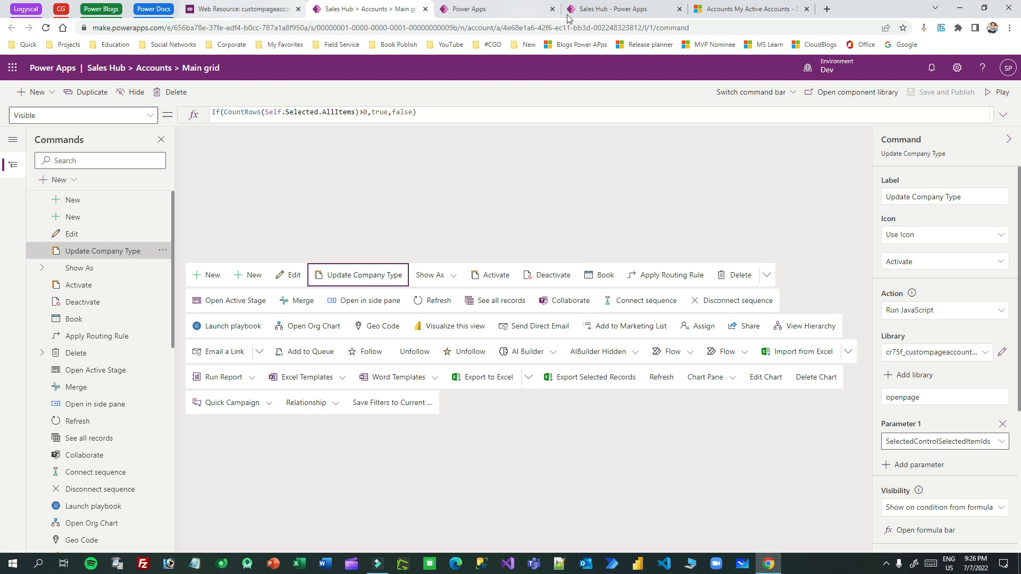
# Step: Switch to the Sales Hub app designer, view the options for creating a new custom page, and close the dialog without adding one
pyautogui.click(617, 11)
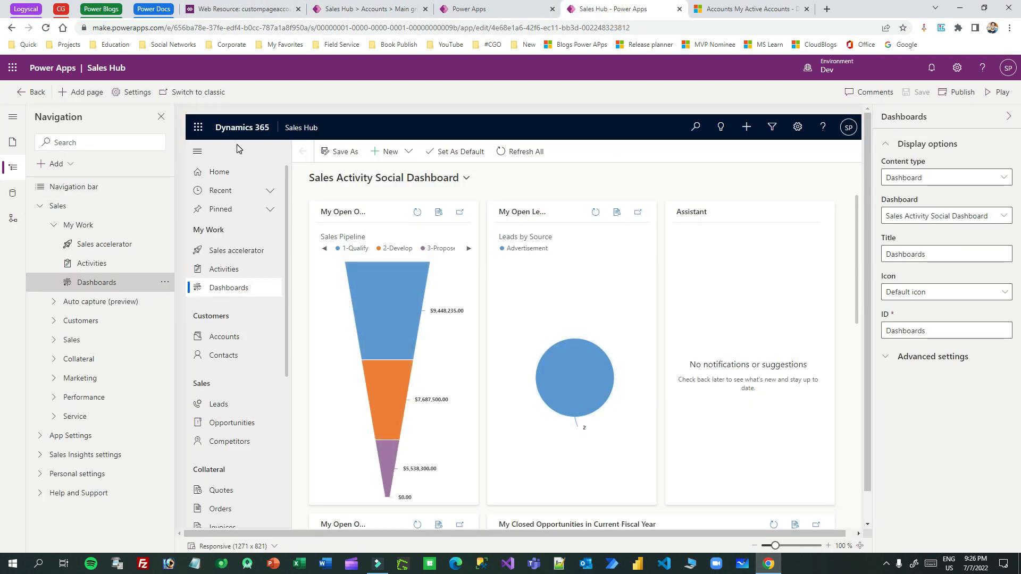
pyautogui.click(66, 167)
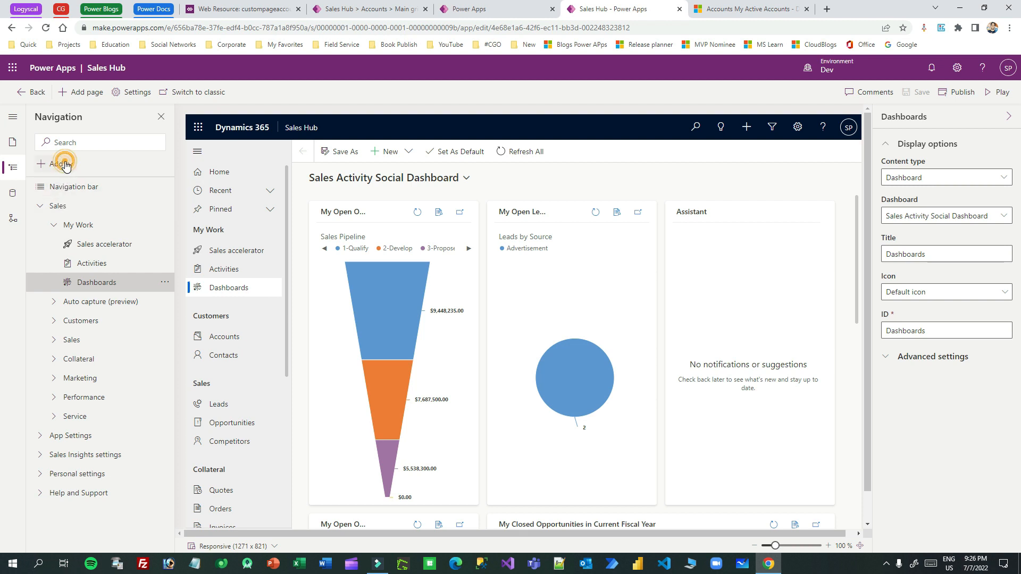
pyautogui.click(13, 142)
pyautogui.click(73, 165)
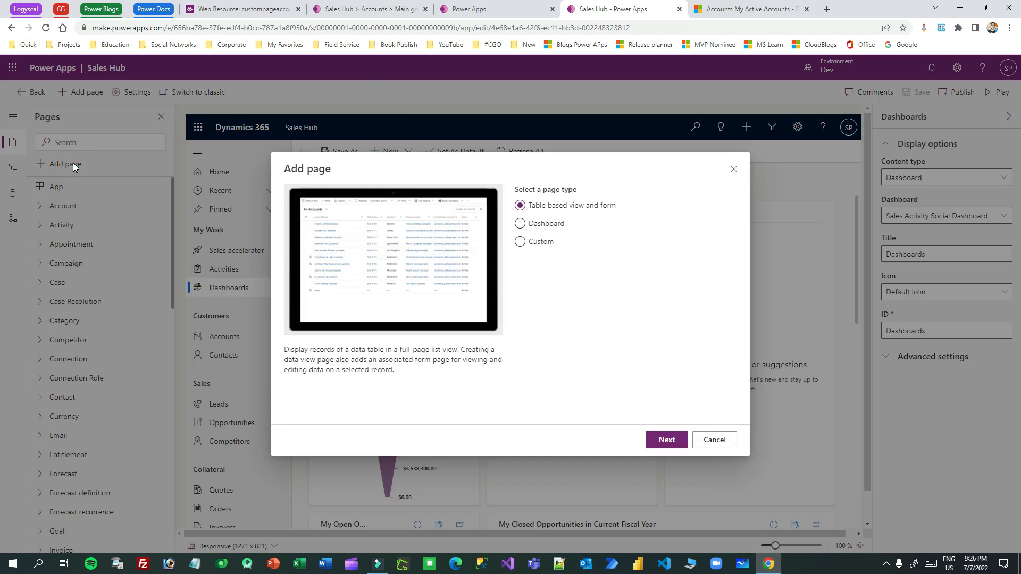
pyautogui.click(530, 248)
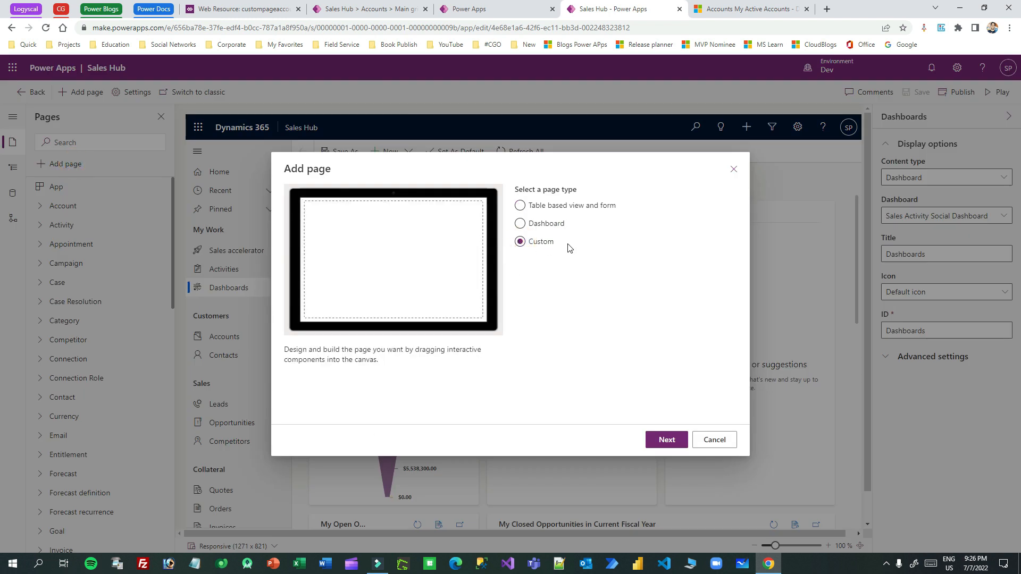
pyautogui.click(670, 436)
pyautogui.click(547, 265)
pyautogui.moveTo(587, 261); pyautogui.dragTo(491, 260)
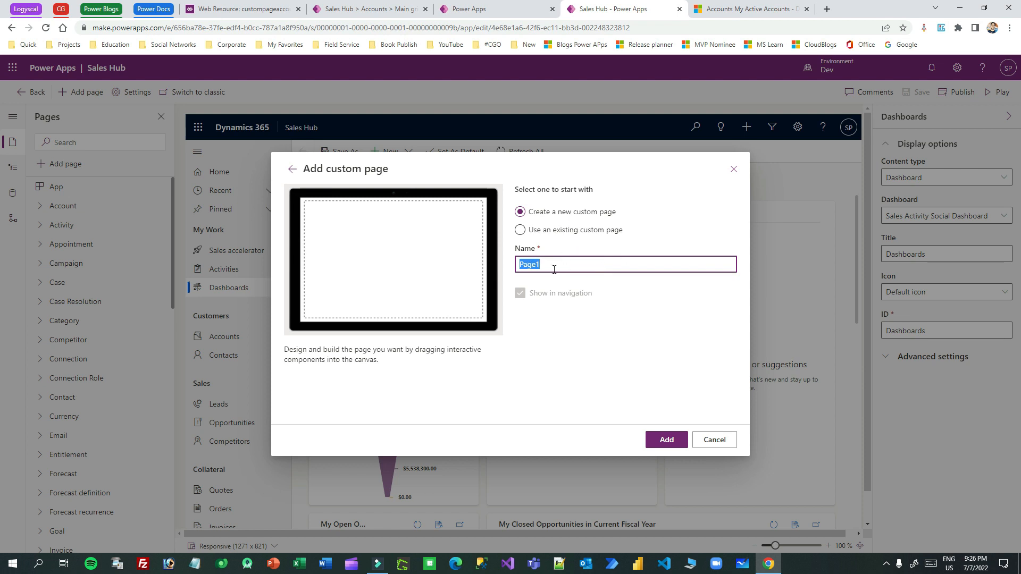
pyautogui.click(734, 169)
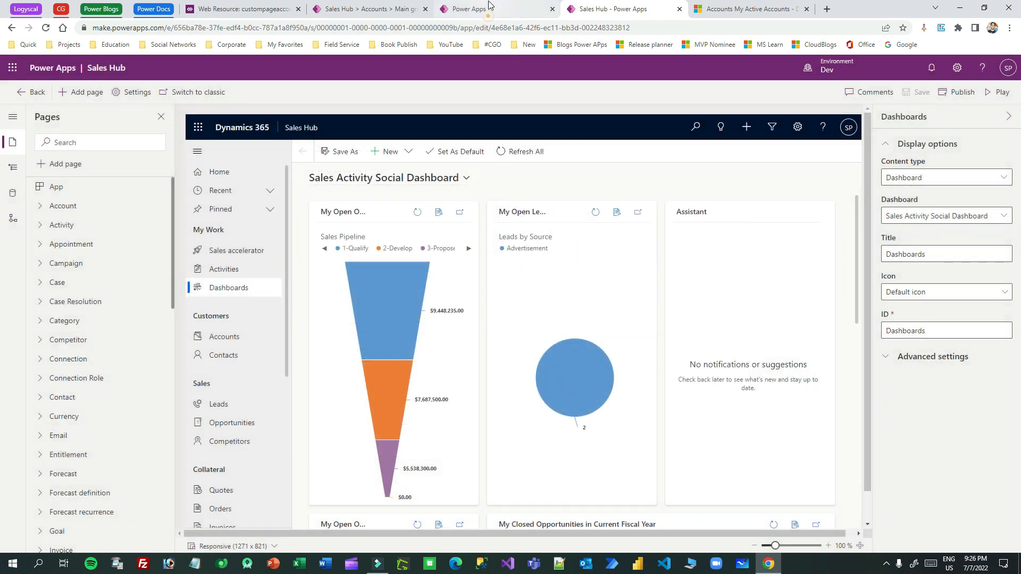
# Step: Return to the custom page's canvas and look over Screen1 and Screen2 in the tree of screens
pyautogui.click(476, 9)
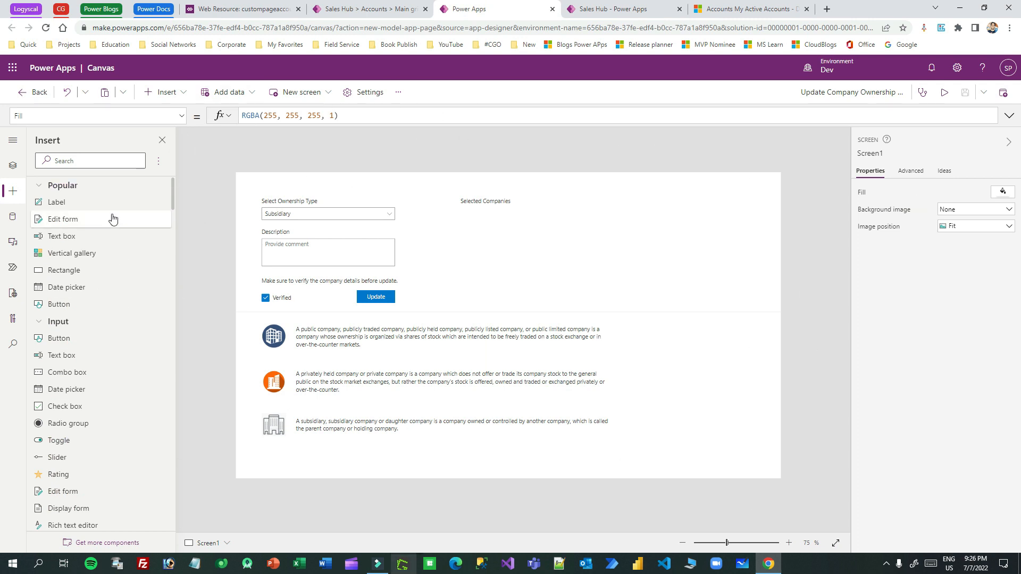
pyautogui.click(13, 165)
pyautogui.click(33, 216)
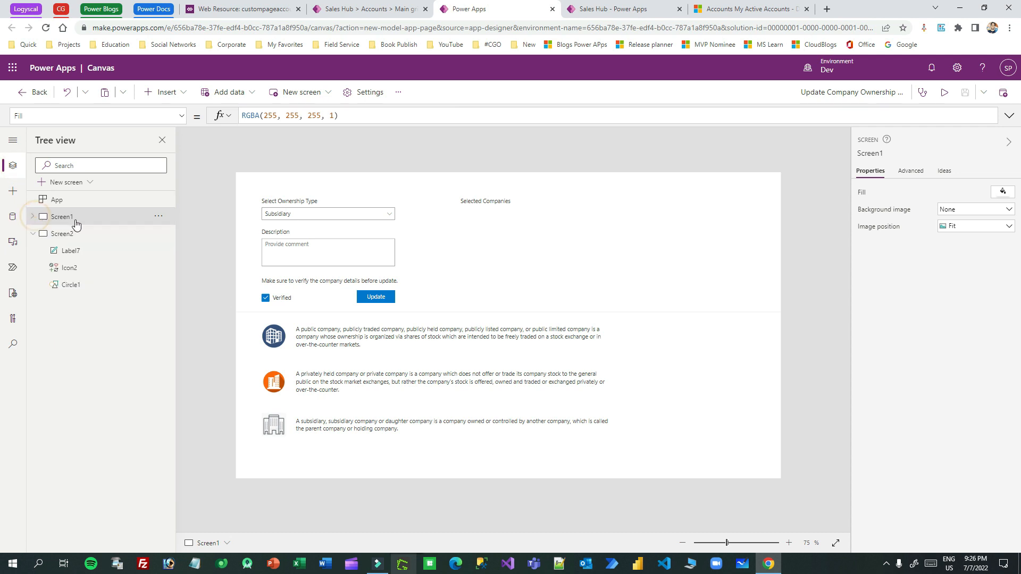
pyautogui.click(33, 233)
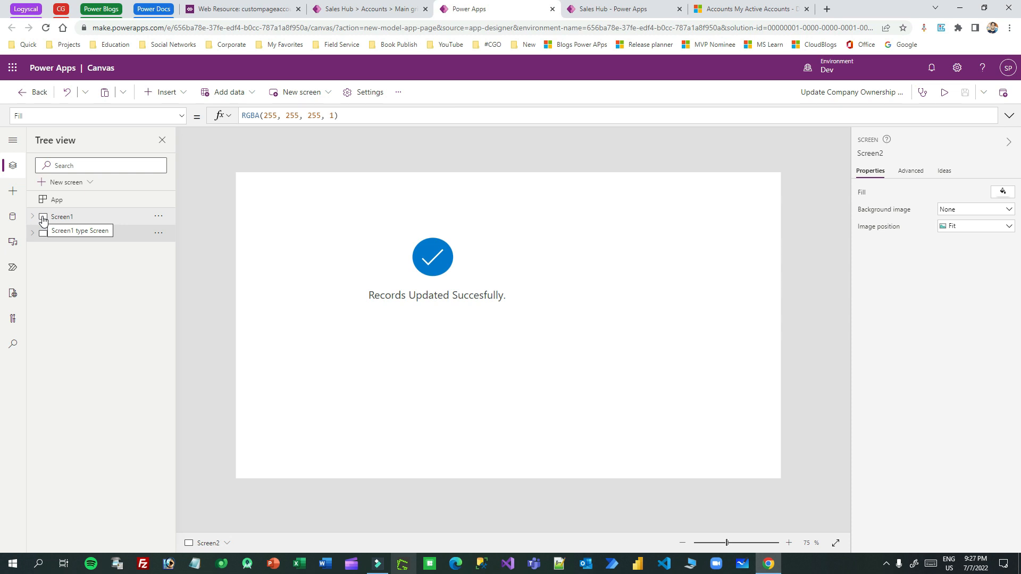
pyautogui.click(43, 219)
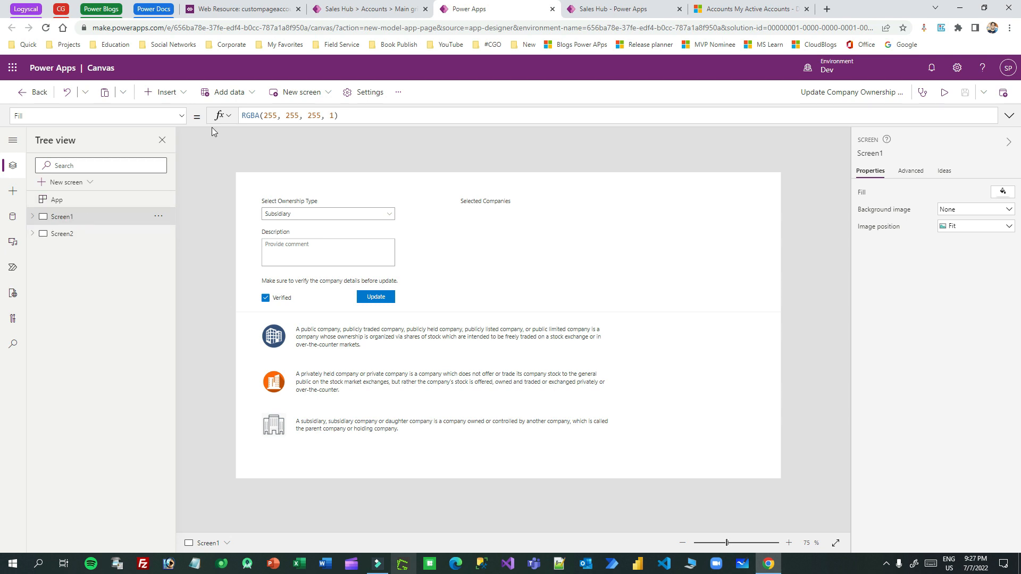
# Step: View the new screen layouts and check the Enable multiple screens option in the page's display settings
pyautogui.click(319, 94)
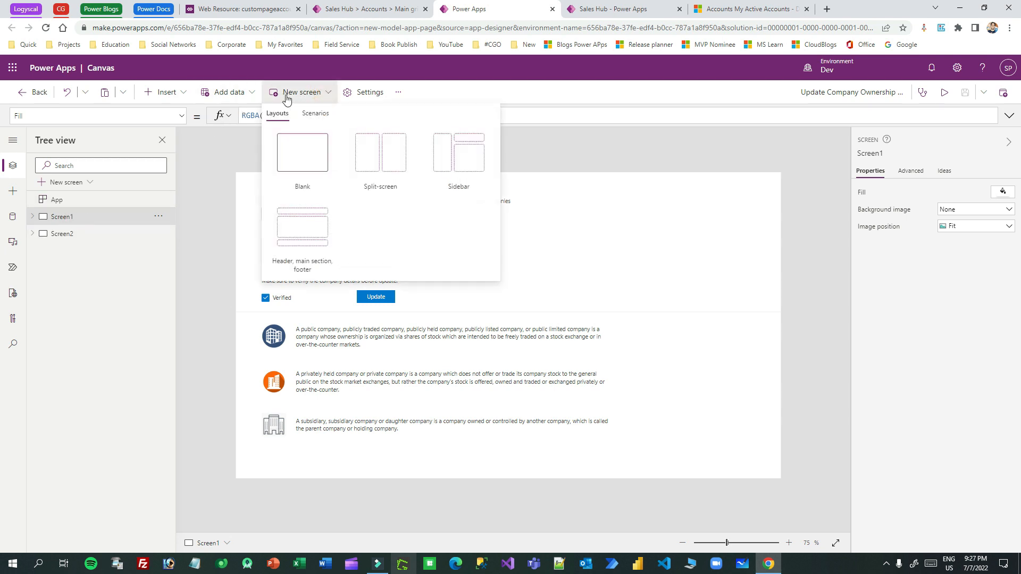
pyautogui.click(317, 95)
pyautogui.click(365, 94)
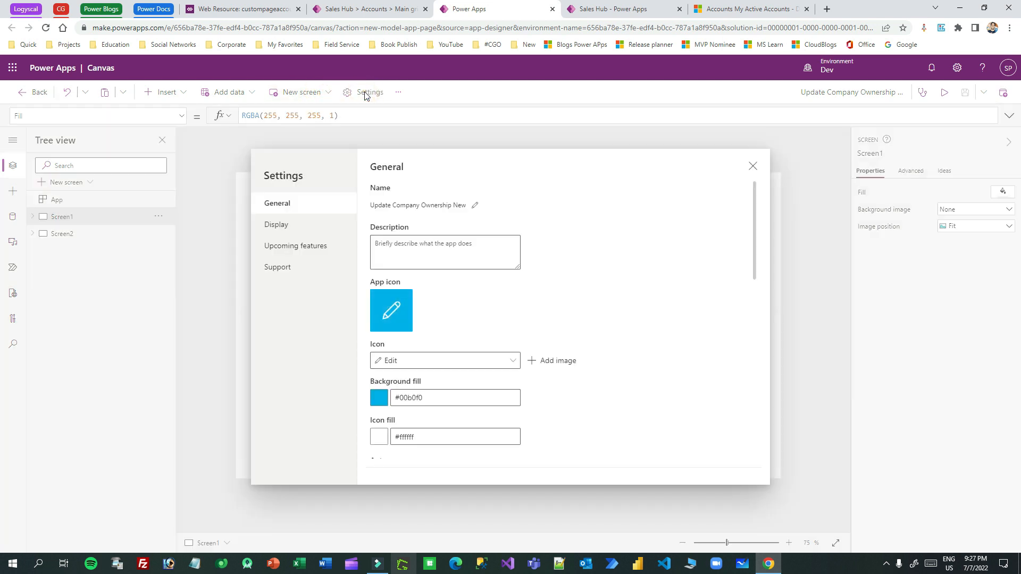
pyautogui.click(303, 223)
pyautogui.scroll(-3, 509, 340)
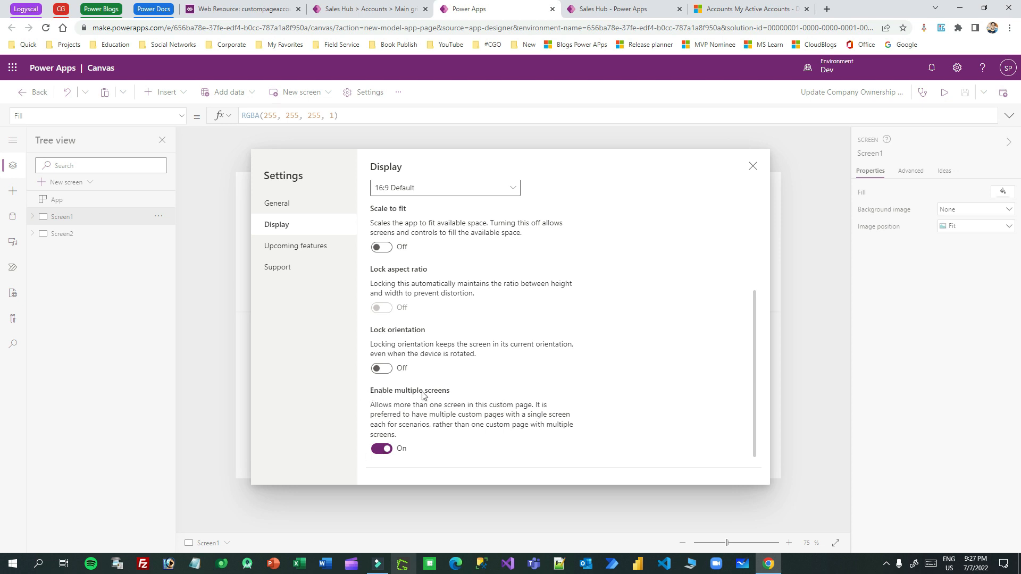
pyautogui.click(753, 166)
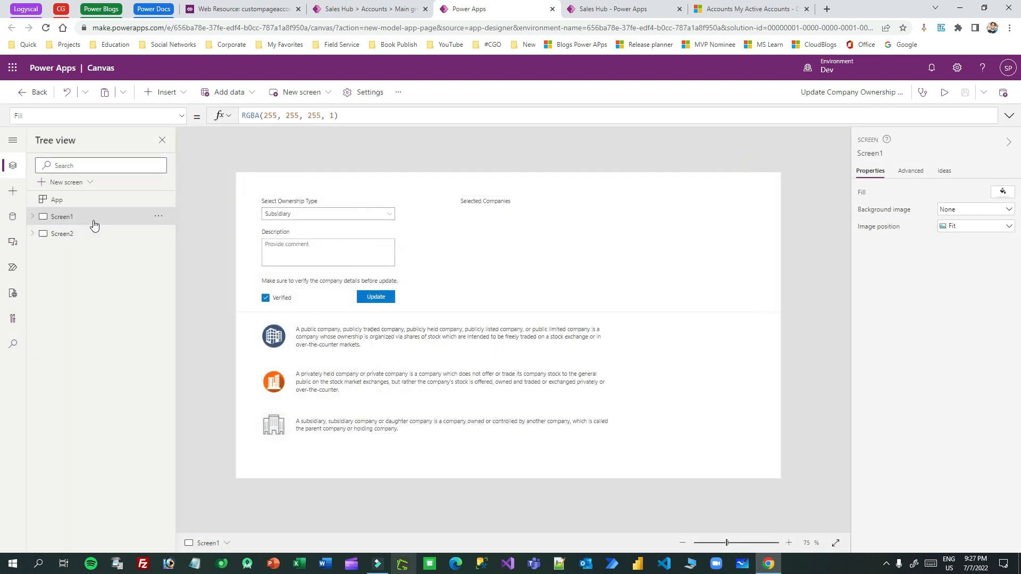
# Step: Compare Screen2 with Screen1, and inspect Screen1's two heading labels and the Items formula of the selected companies gallery
pyautogui.click(57, 239)
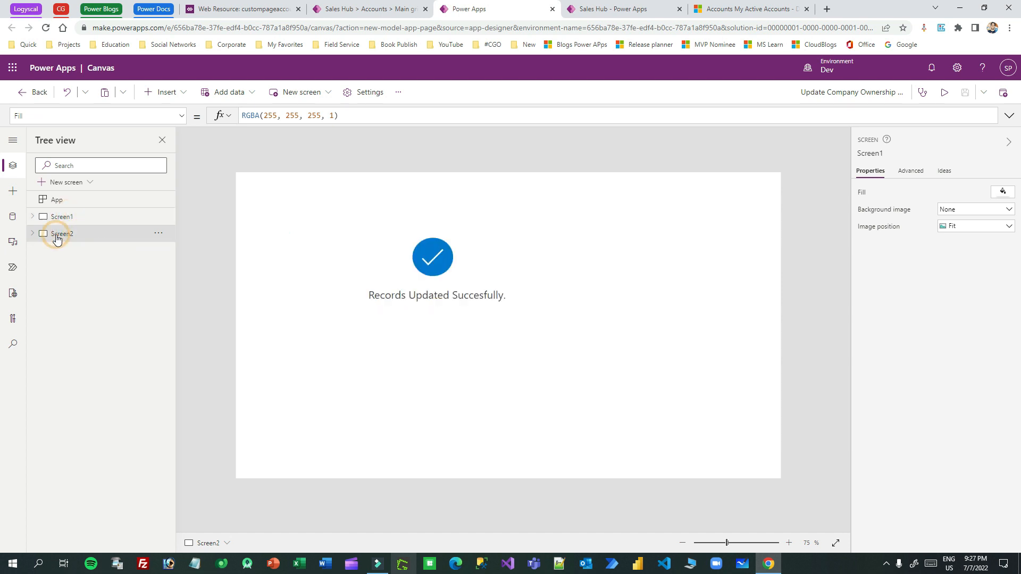
pyautogui.click(56, 218)
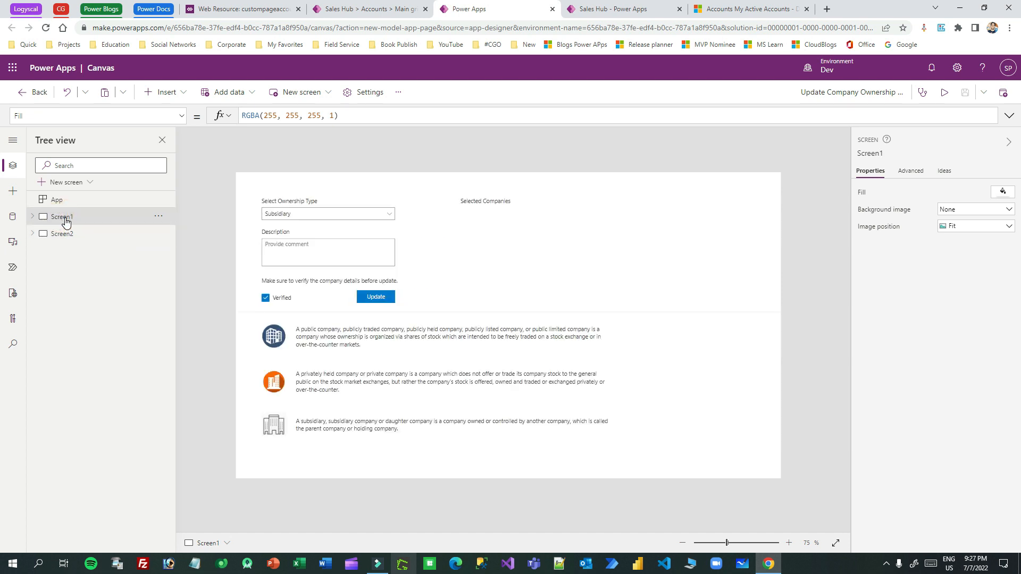
pyautogui.click(302, 202)
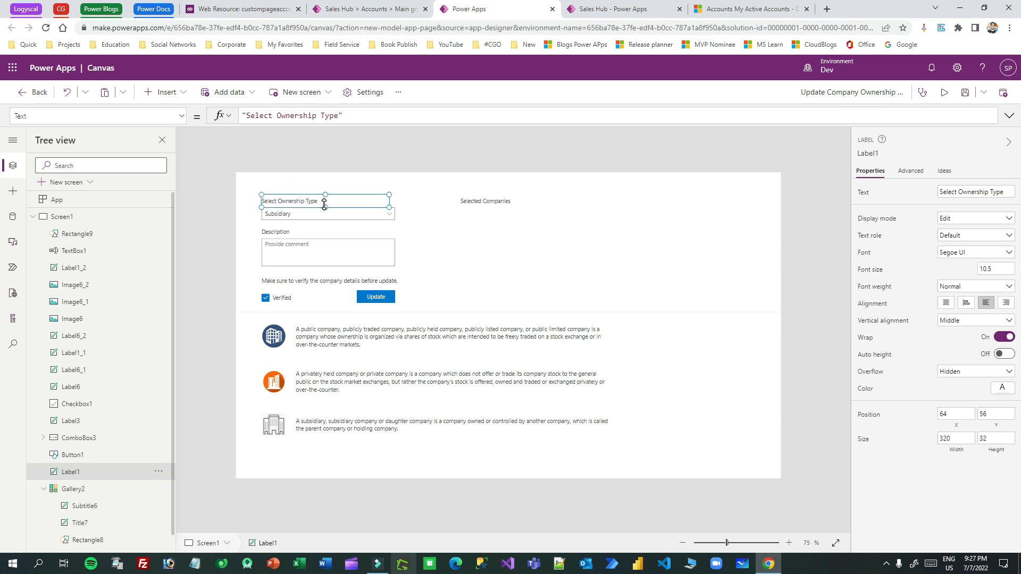
pyautogui.click(489, 201)
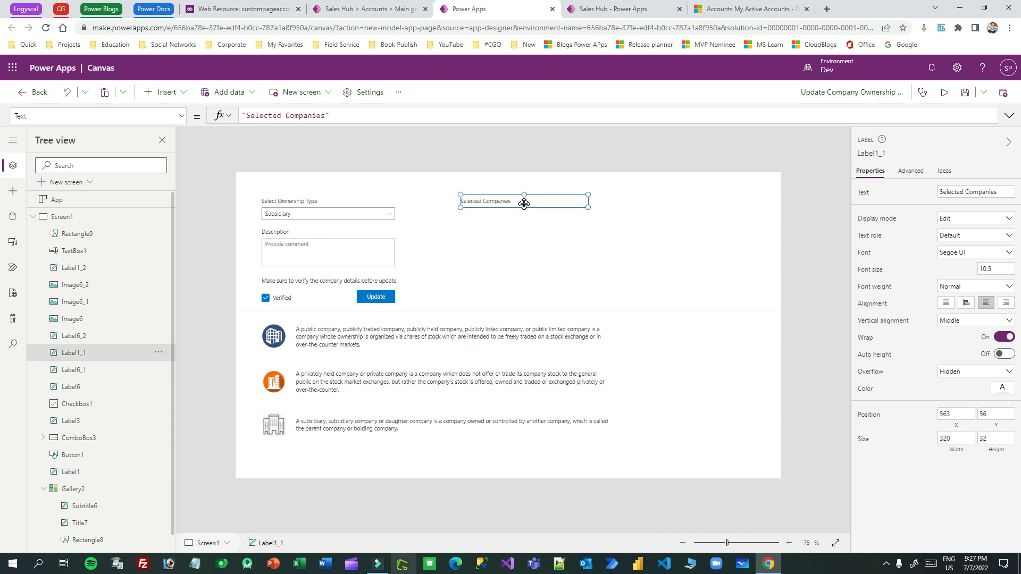
pyautogui.click(496, 232)
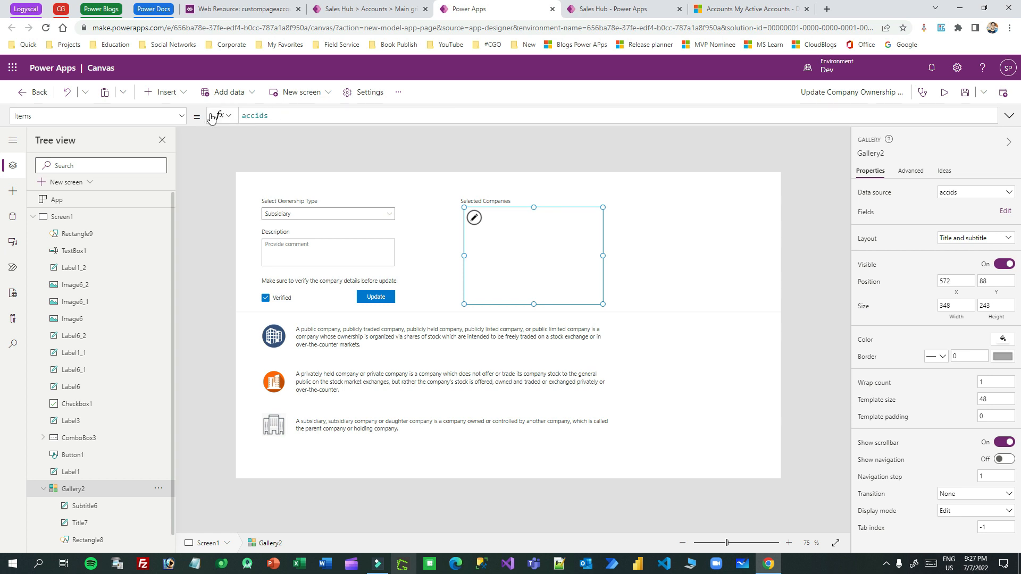
pyautogui.click(271, 115)
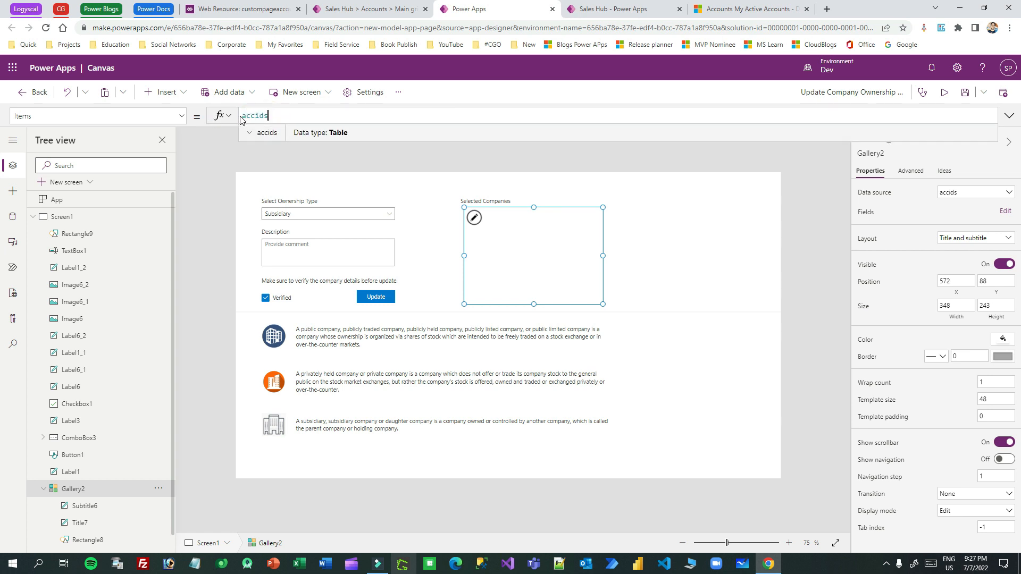
pyautogui.click(668, 333)
# Step: Inspect the public company icon and view the available image sources for it without changing the image
pyautogui.click(276, 343)
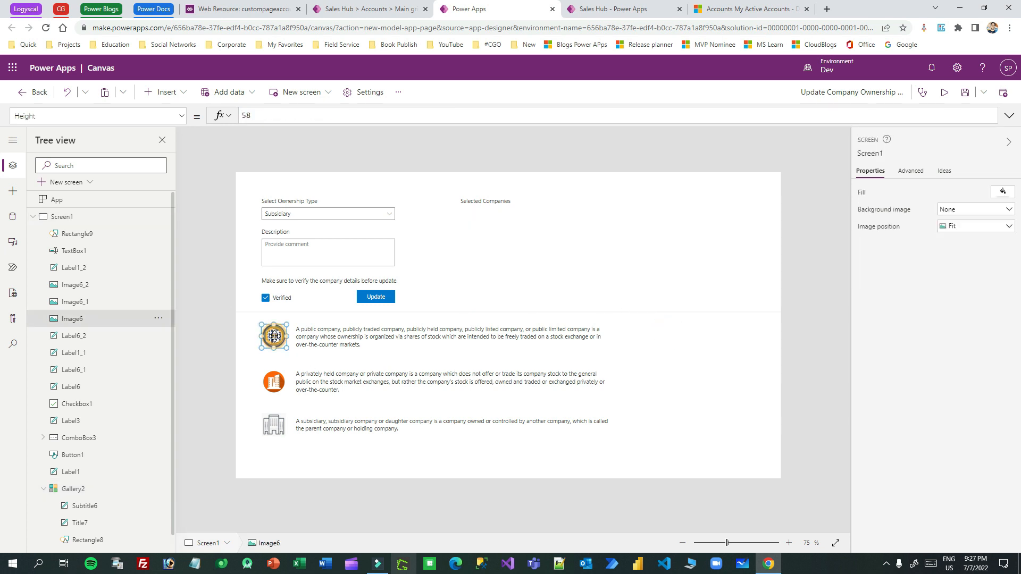
pyautogui.click(373, 345)
pyautogui.click(276, 337)
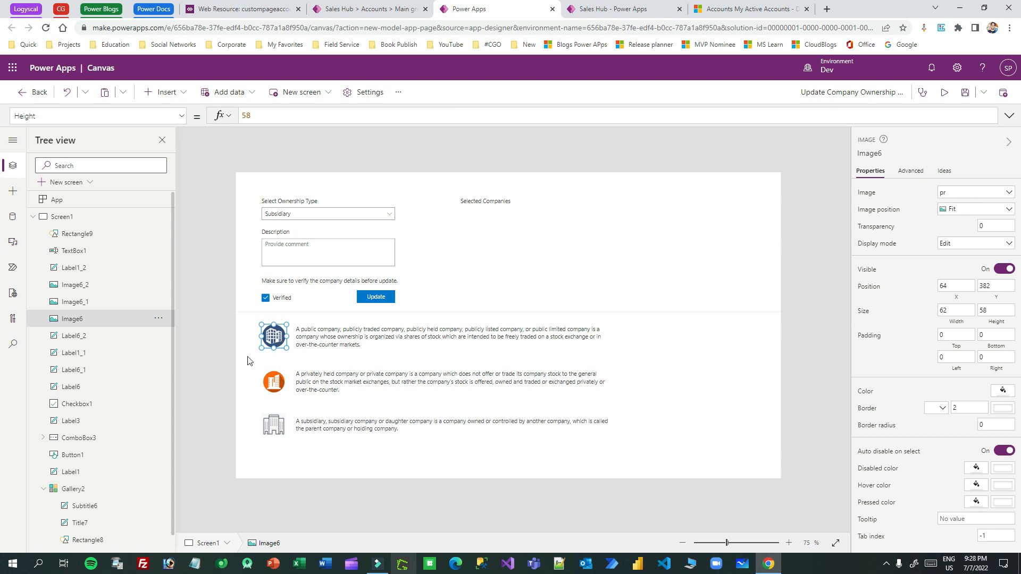
pyautogui.click(971, 194)
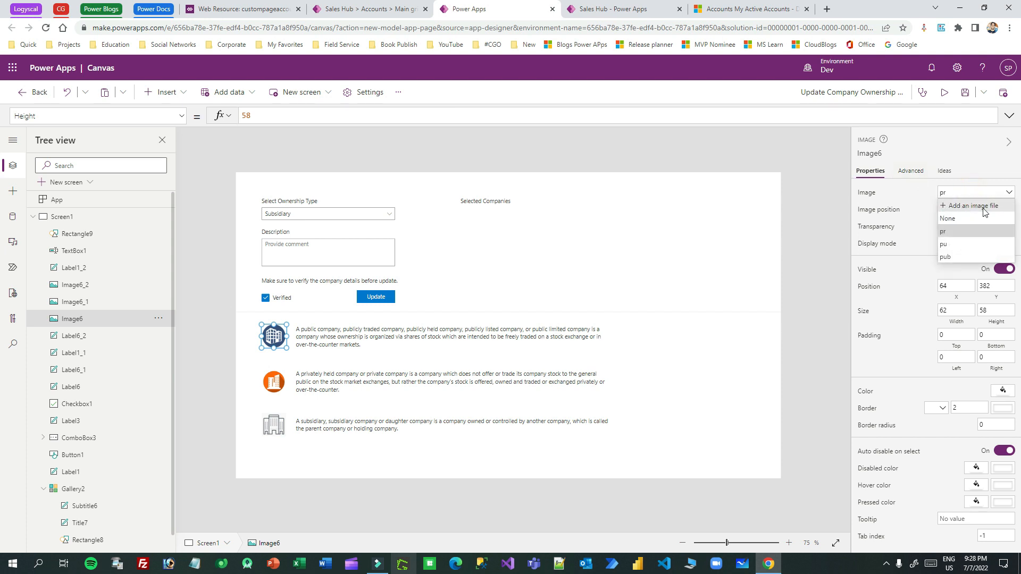
pyautogui.click(903, 188)
# Step: Display the Text property of the public company description label and read its full formula
pyautogui.click(333, 336)
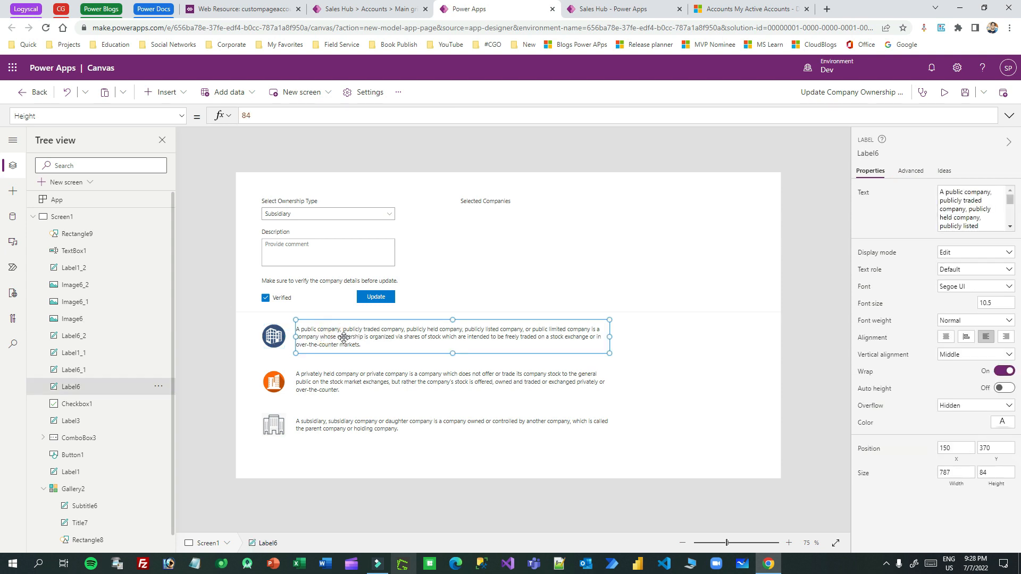
pyautogui.click(186, 118)
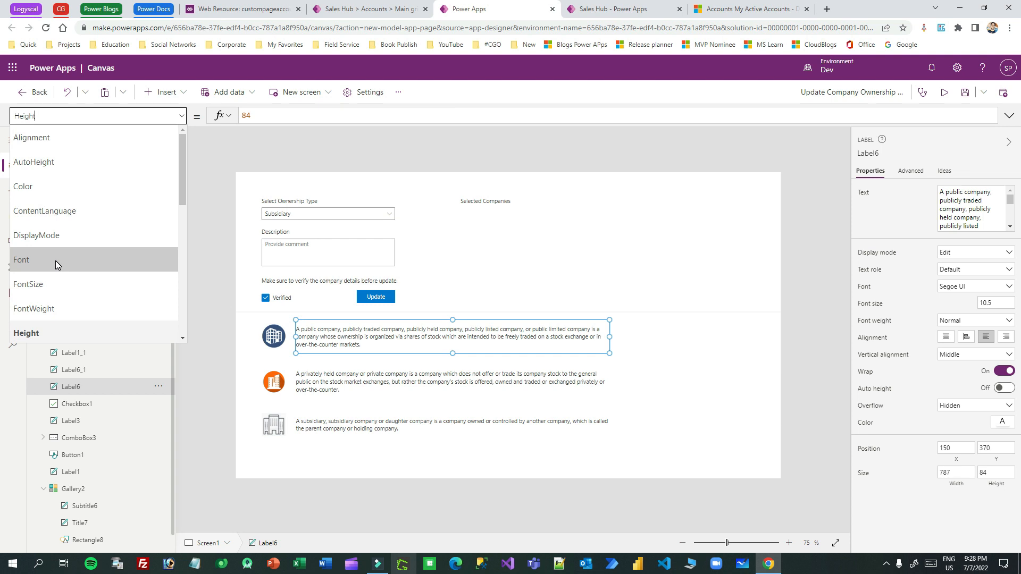
pyautogui.scroll(-5, 56, 261)
pyautogui.scroll(-2, 60, 259)
pyautogui.click(56, 216)
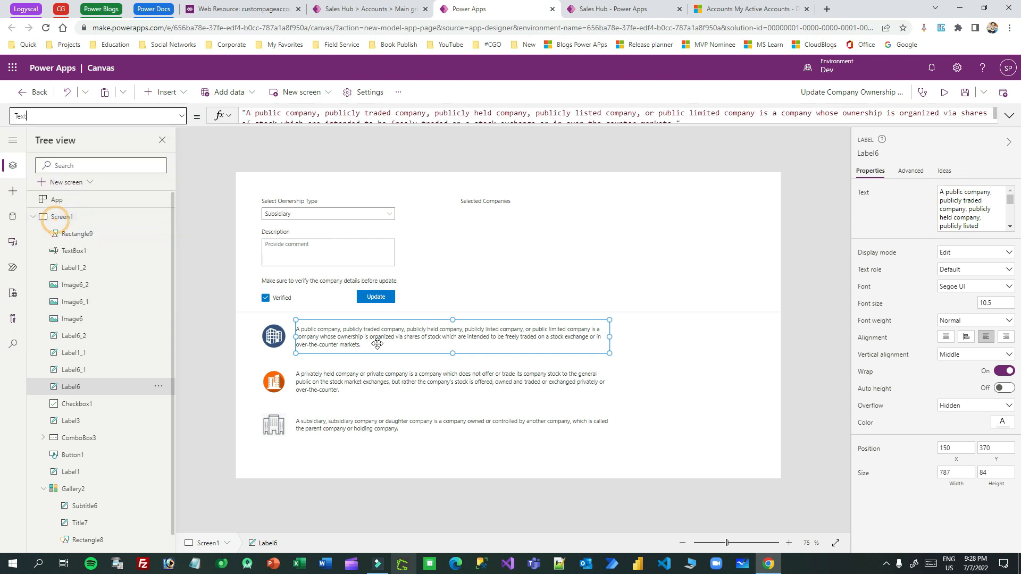
pyautogui.click(355, 122)
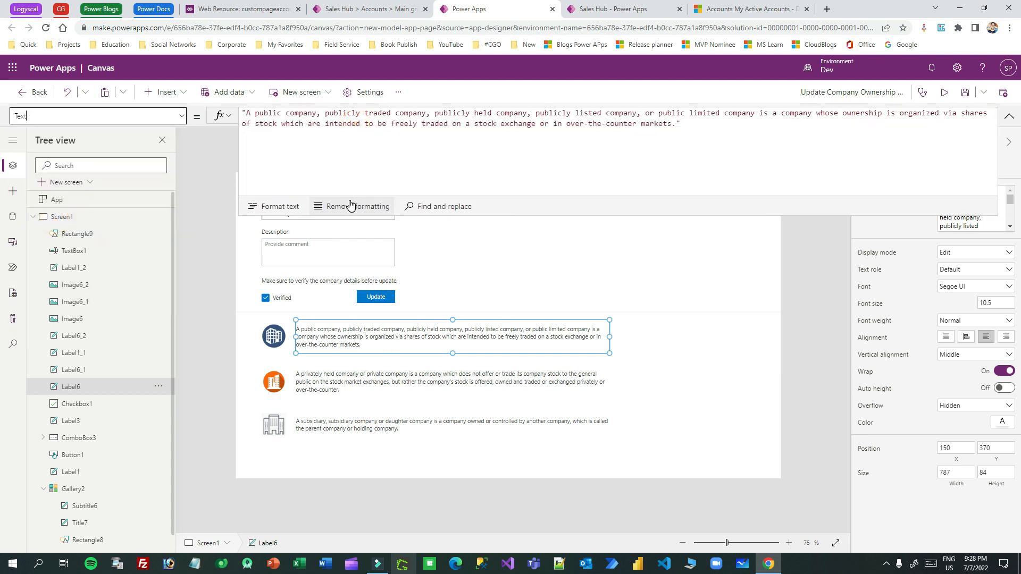
pyautogui.moveTo(469, 155); pyautogui.dragTo(477, 108)
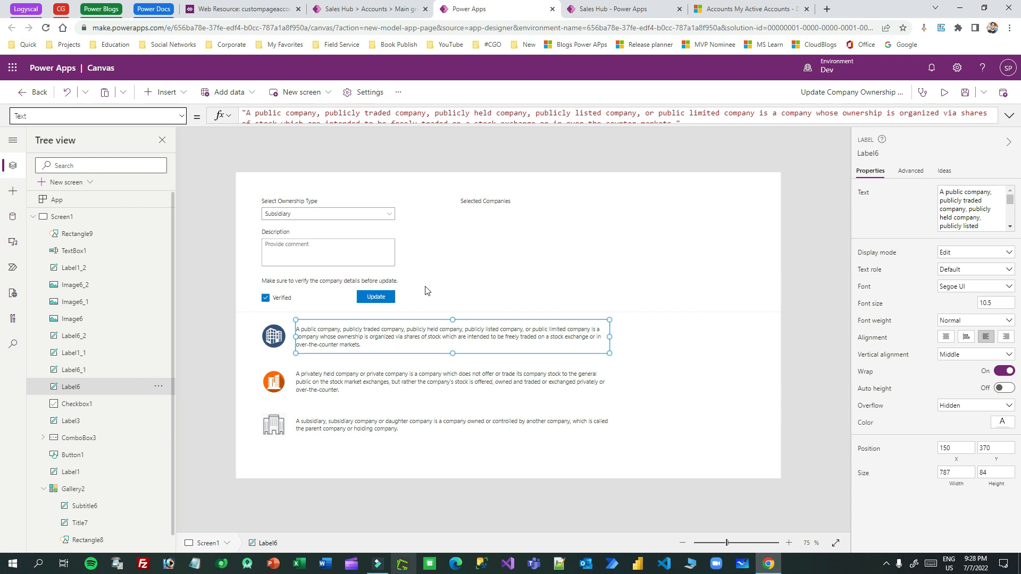
# Step: Display the Items property formula of the ownership type combo box
pyautogui.click(274, 217)
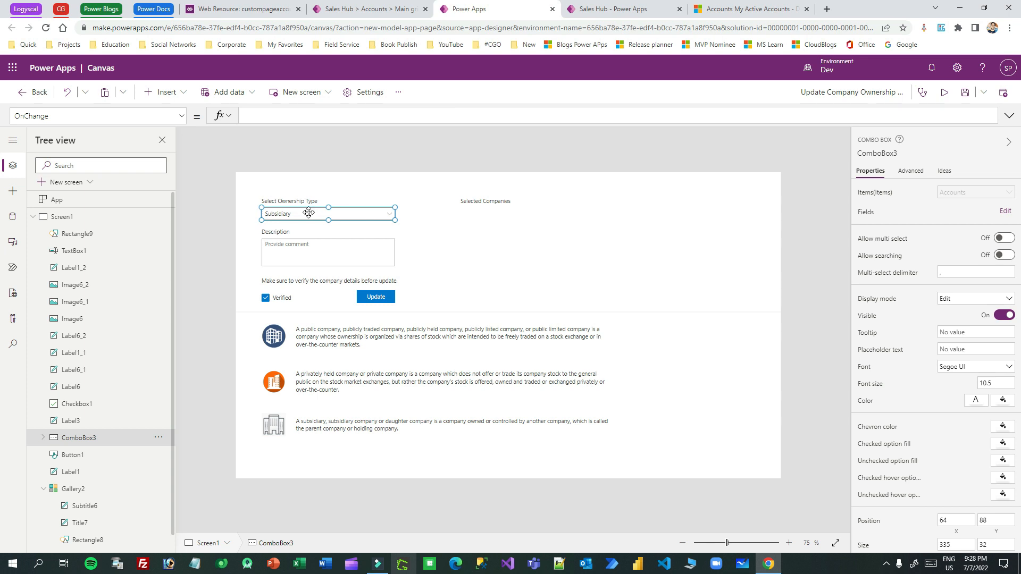
pyautogui.click(182, 116)
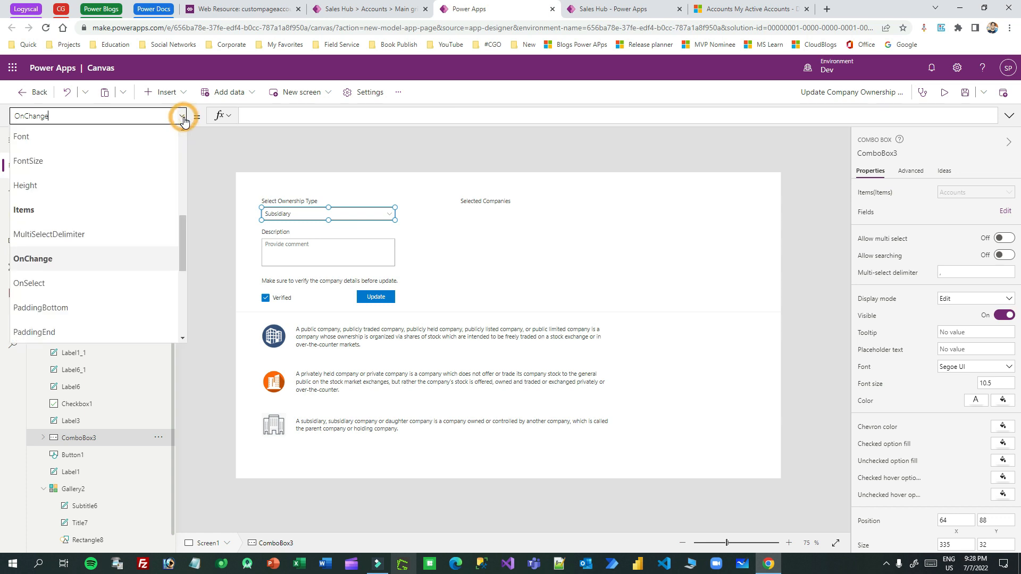
pyautogui.click(100, 209)
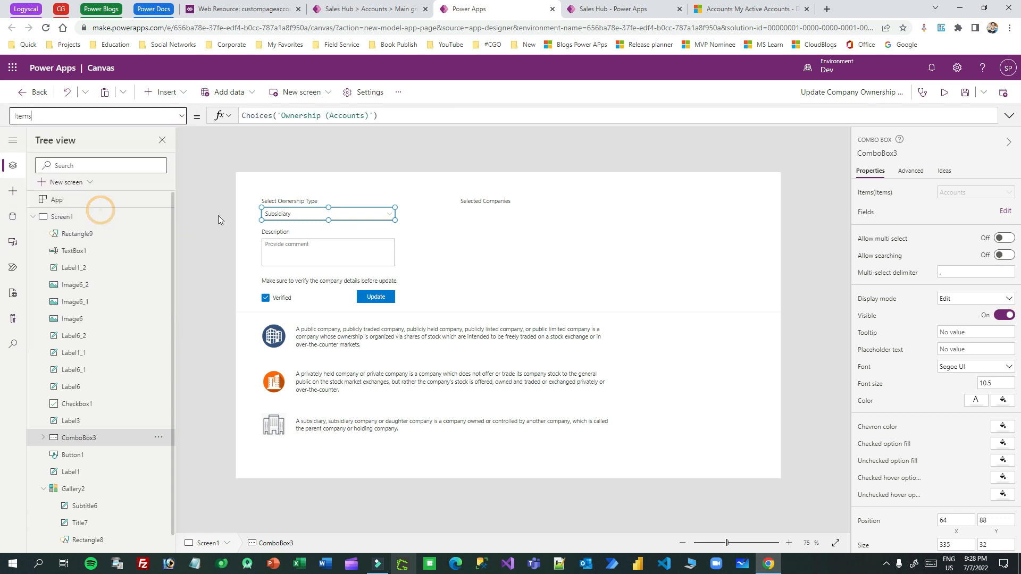
# Step: Search the insertable controls for "com" to locate the combo box, and examine the ownership combo box's Items formula
pyautogui.click(13, 190)
pyautogui.click(77, 161)
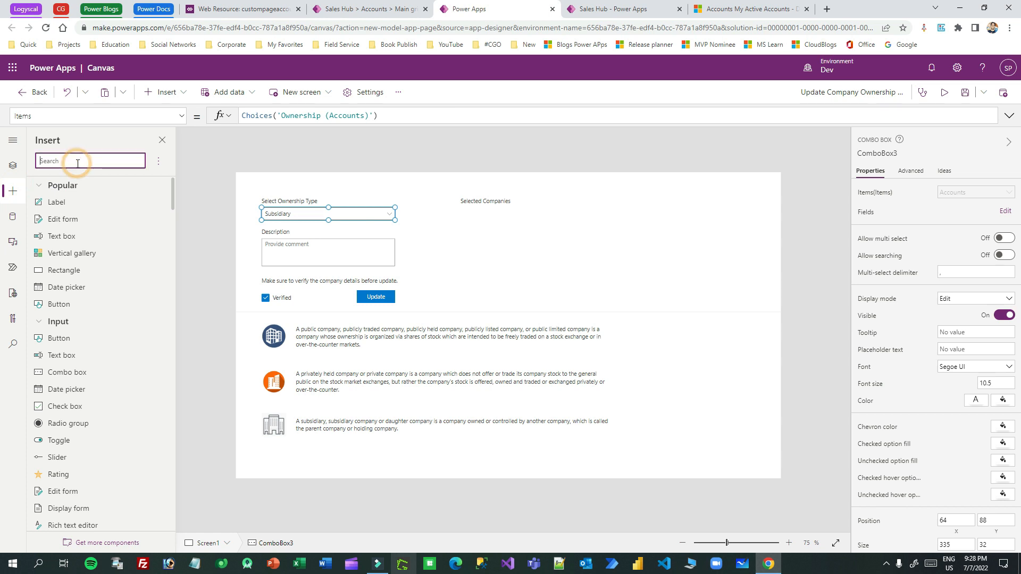
pyautogui.write('drop')
pyautogui.press('BackSpace')
pyautogui.press('BackSpace')
pyautogui.press('BackSpace')
pyautogui.press('BackSpace')
pyautogui.write('com')
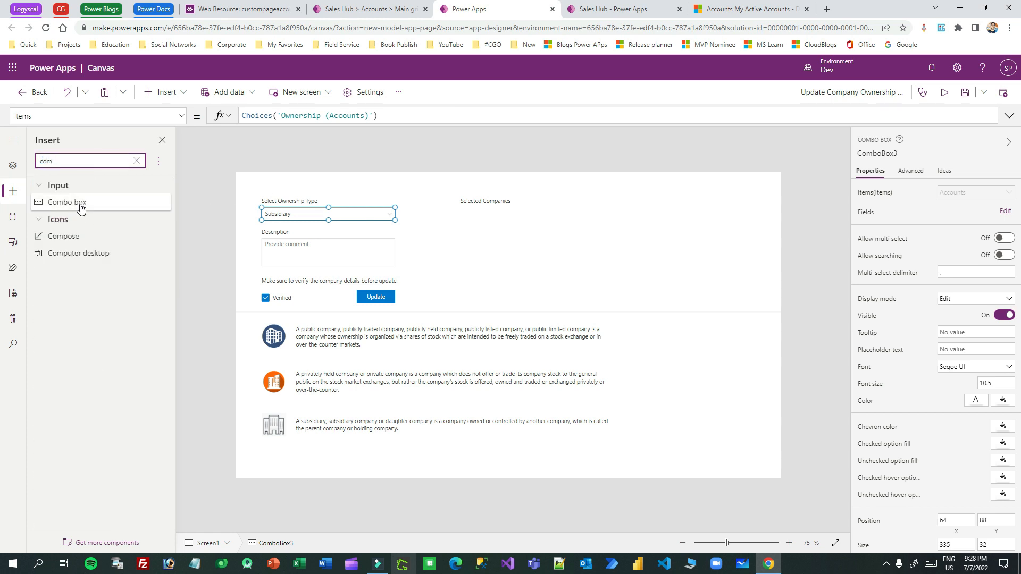
pyautogui.moveTo(81, 207); pyautogui.dragTo(303, 210)
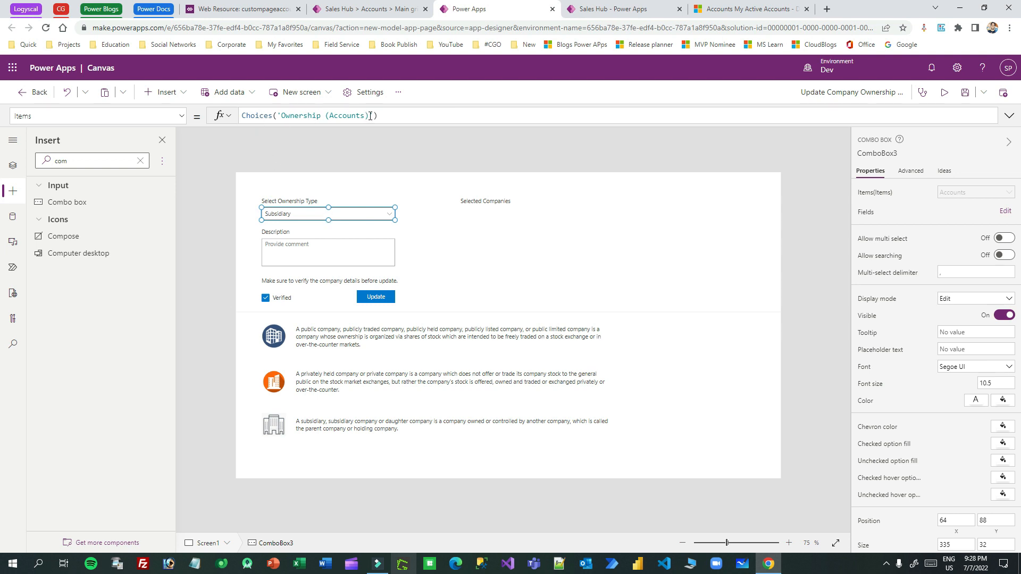
pyautogui.click(308, 115)
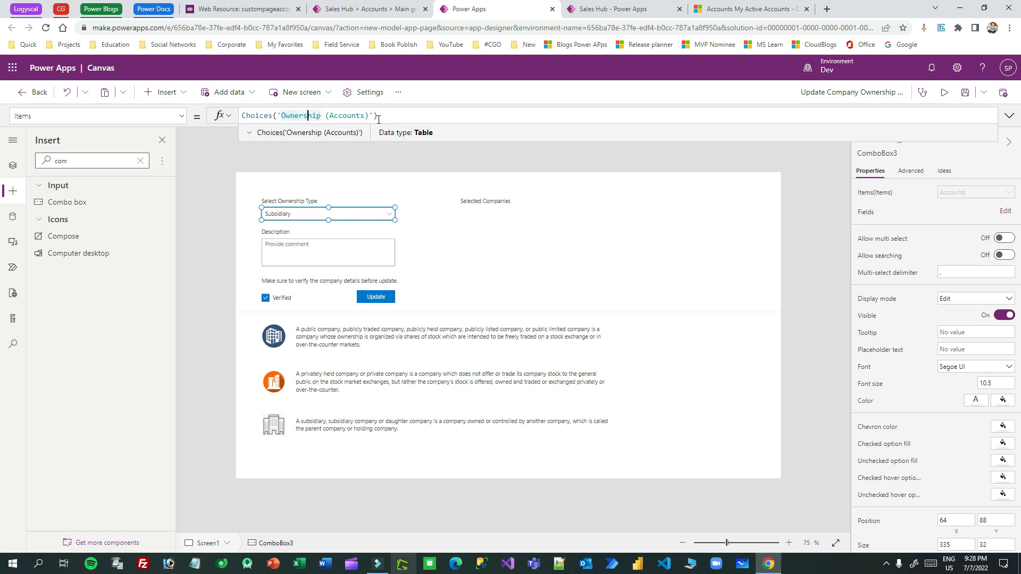
# Step: Examine the 'Ownership (Accounts)' column reference in the ownership combo box's Choices formula and browse the combo box's other available properties
pyautogui.moveTo(369, 115); pyautogui.dragTo(285, 116)
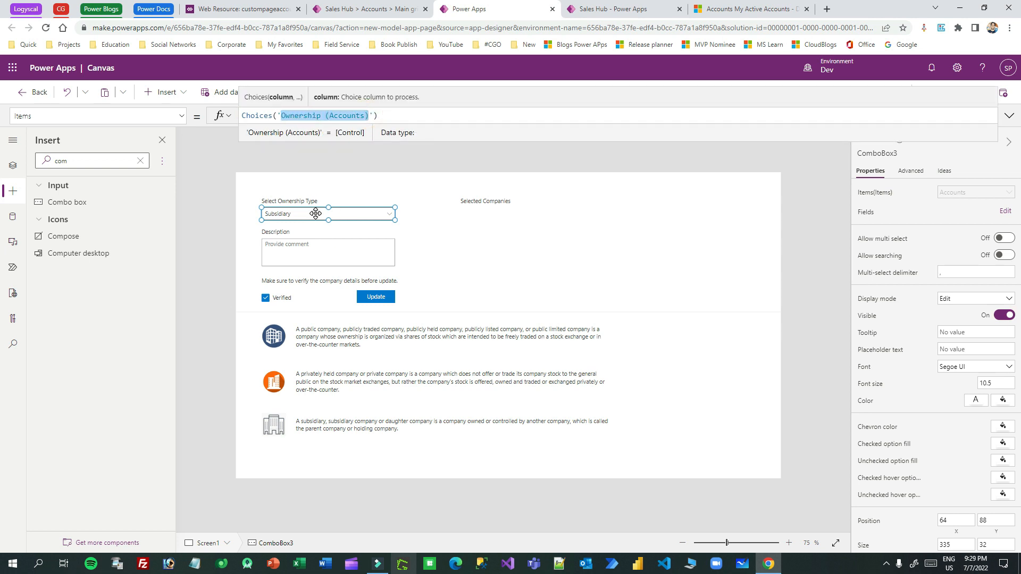
pyautogui.click(404, 121)
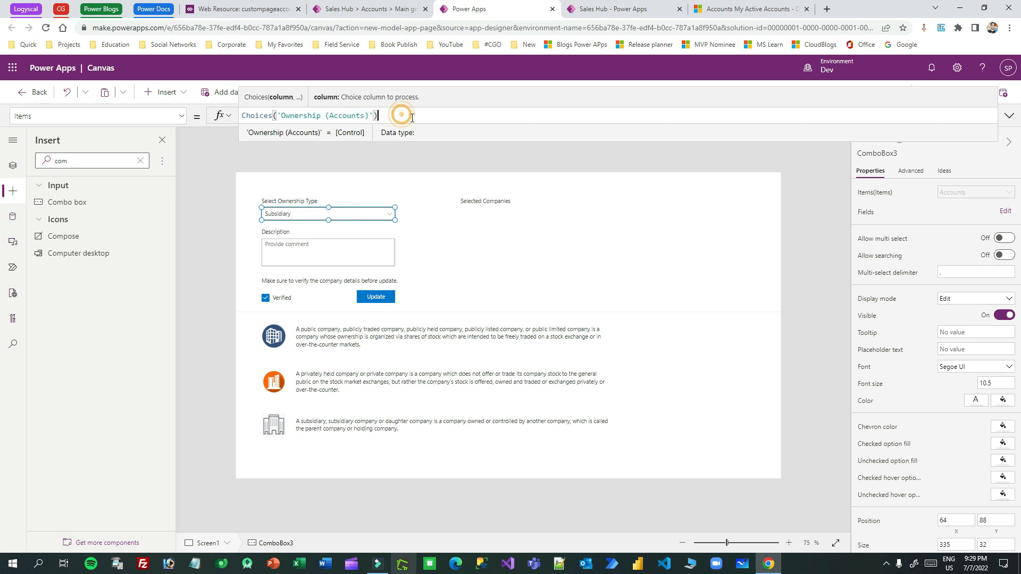
pyautogui.moveTo(412, 115); pyautogui.dragTo(237, 117)
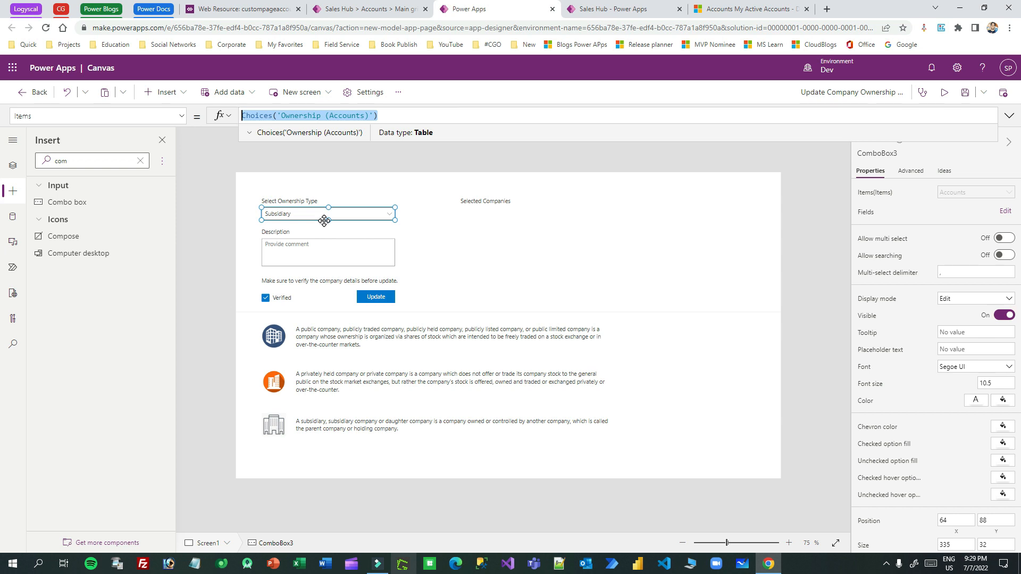
pyautogui.click(343, 214)
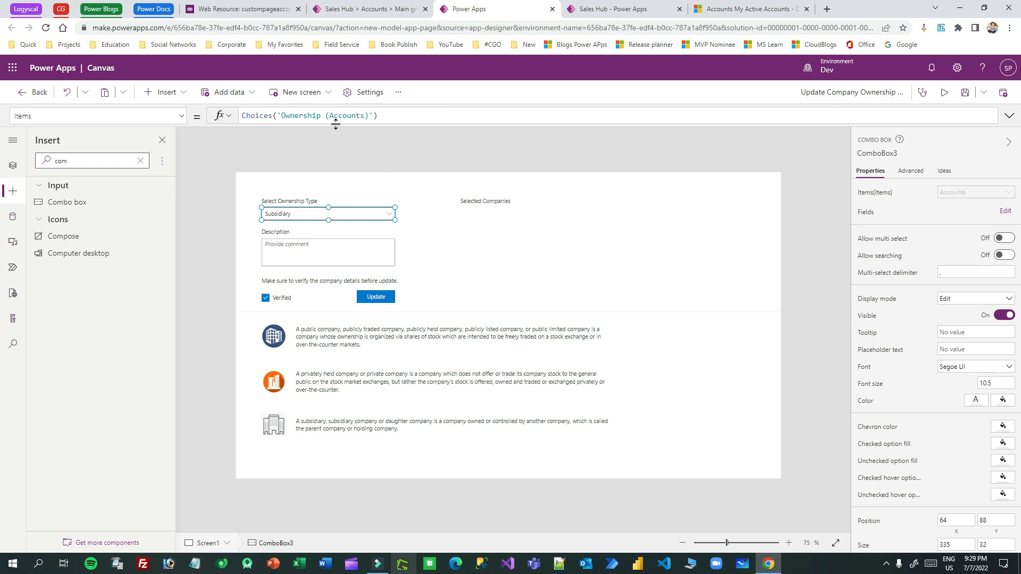
pyautogui.click(181, 115)
pyautogui.moveTo(184, 223); pyautogui.dragTo(196, 145)
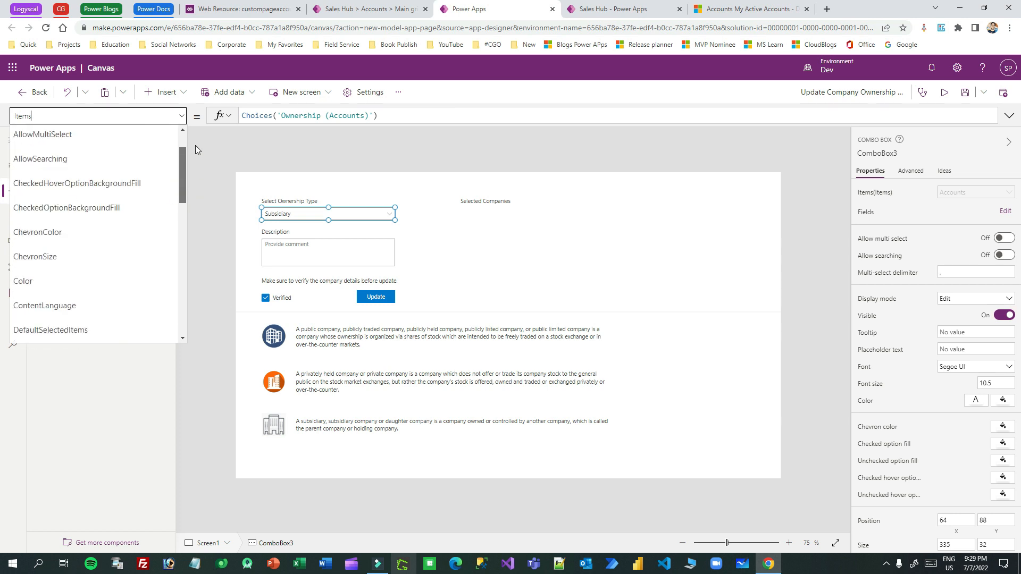
pyautogui.click(367, 214)
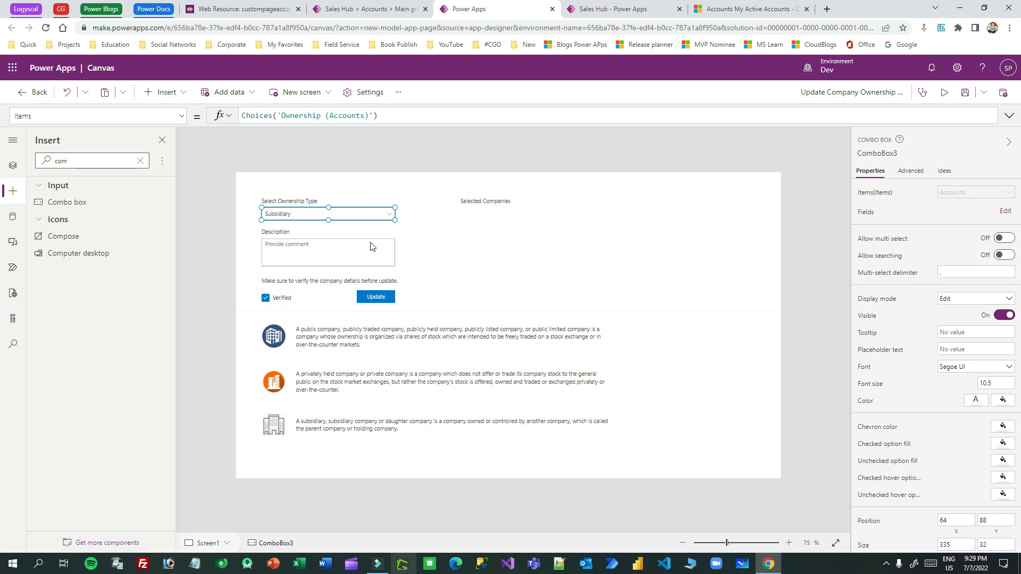
# Step: Inspect the properties of the comment text box, its Description label, the verification reminder label and the Verified checkbox
pyautogui.click(285, 242)
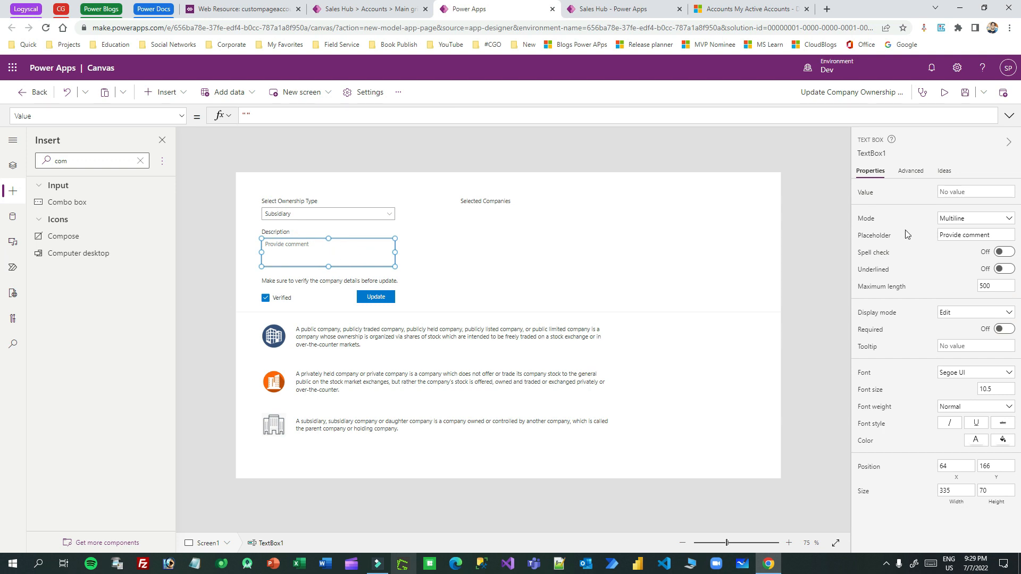
pyautogui.click(283, 230)
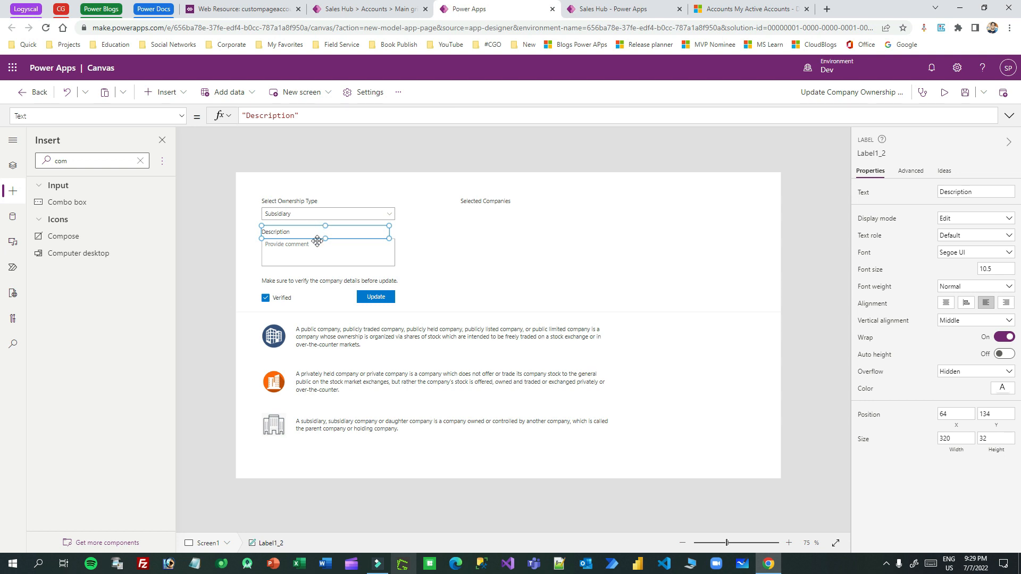
pyautogui.click(299, 286)
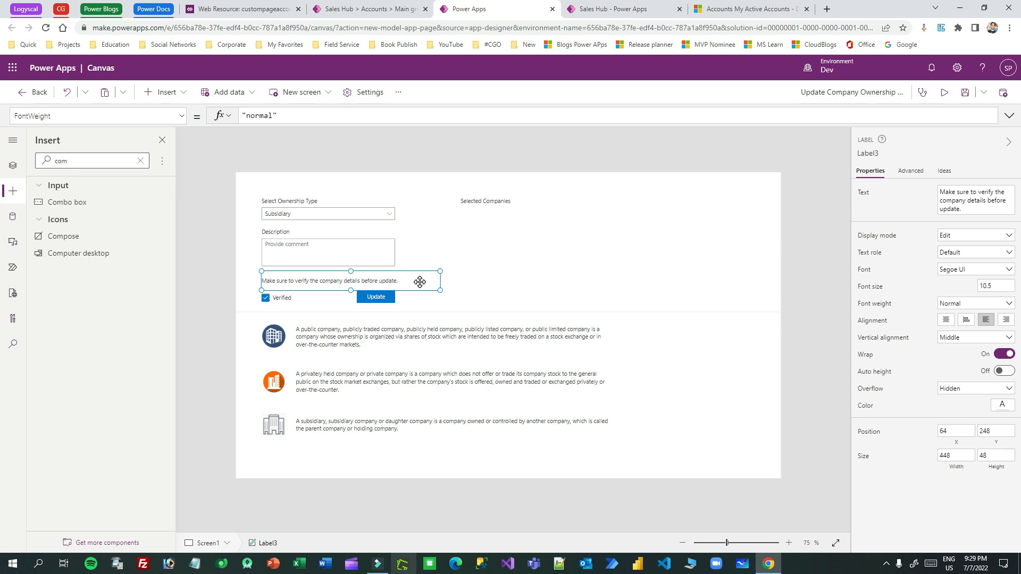
pyautogui.click(285, 300)
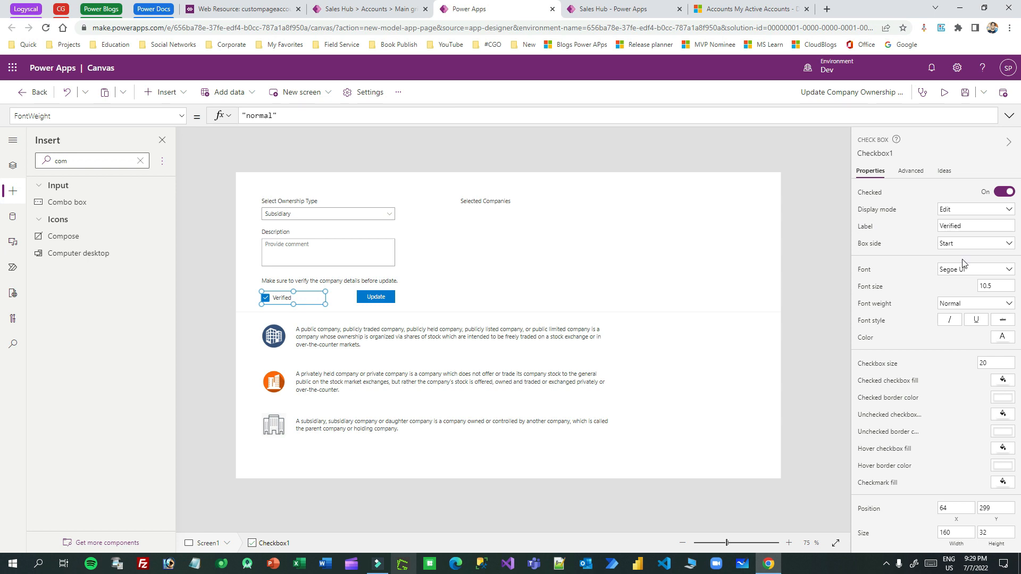
pyautogui.click(953, 227)
# Step: Review the Update button's available button types without changing them, and display its full OnSelect formula
pyautogui.click(380, 299)
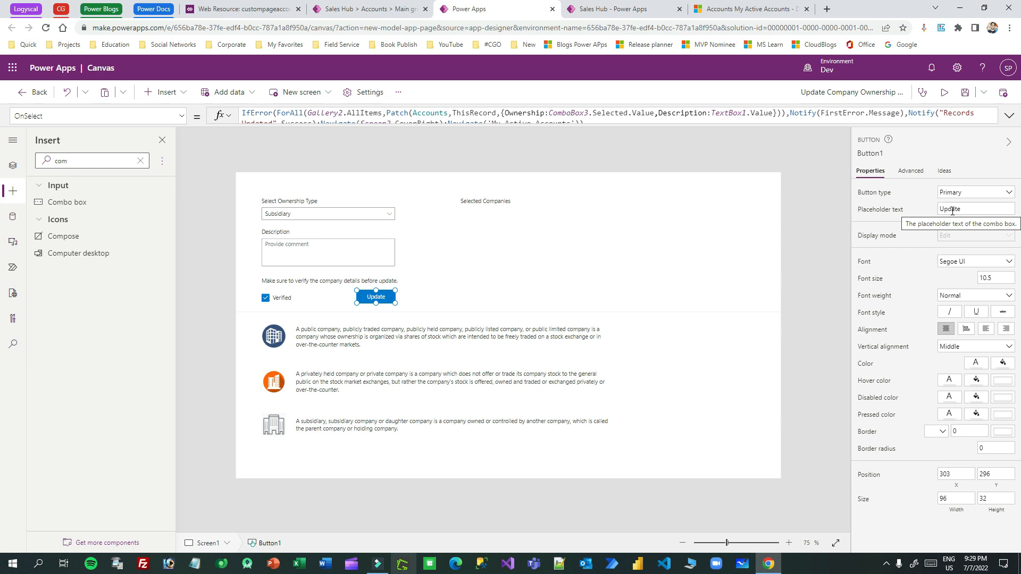
pyautogui.click(965, 193)
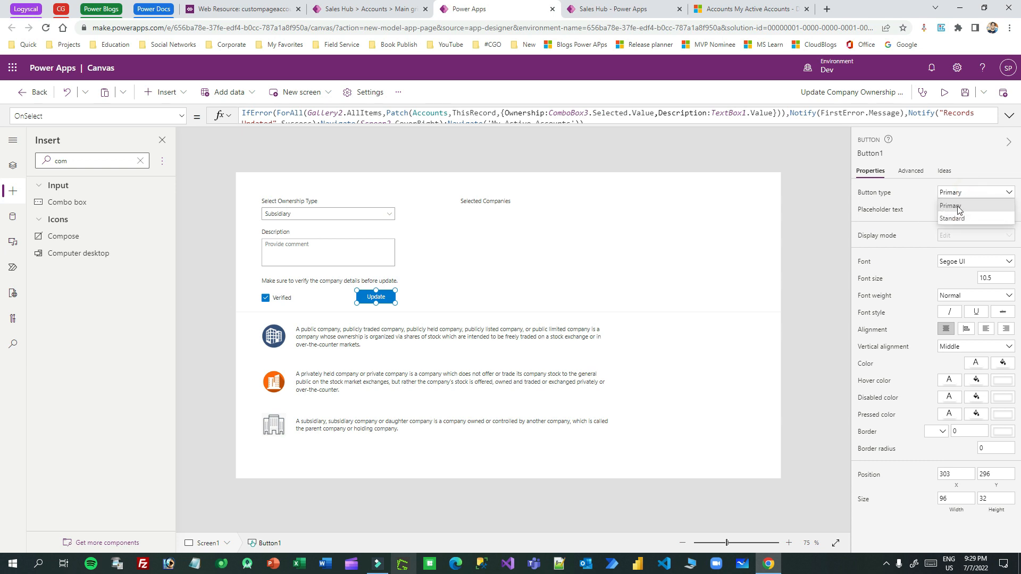
pyautogui.click(922, 195)
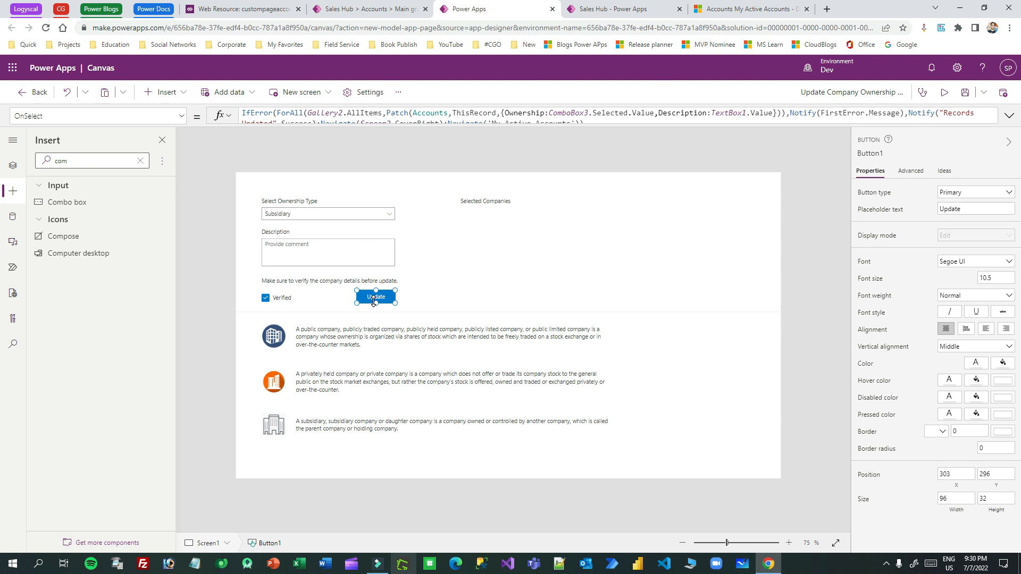
pyautogui.click(397, 125)
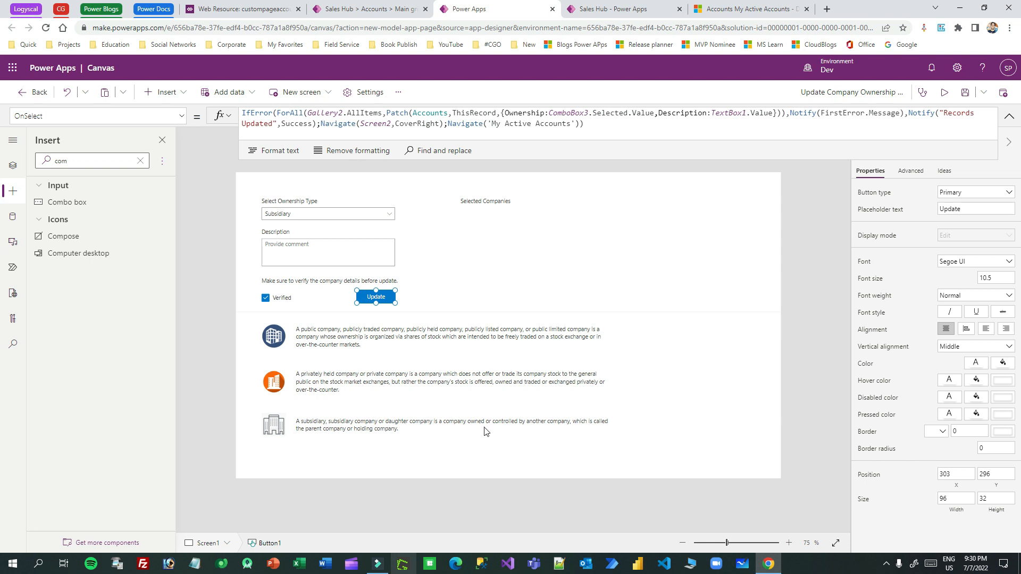
# Step: Check the selected rows in Dynamics 365's My Active Accounts view, and display the App object's OnStart formula back in Power Apps
pyautogui.click(739, 9)
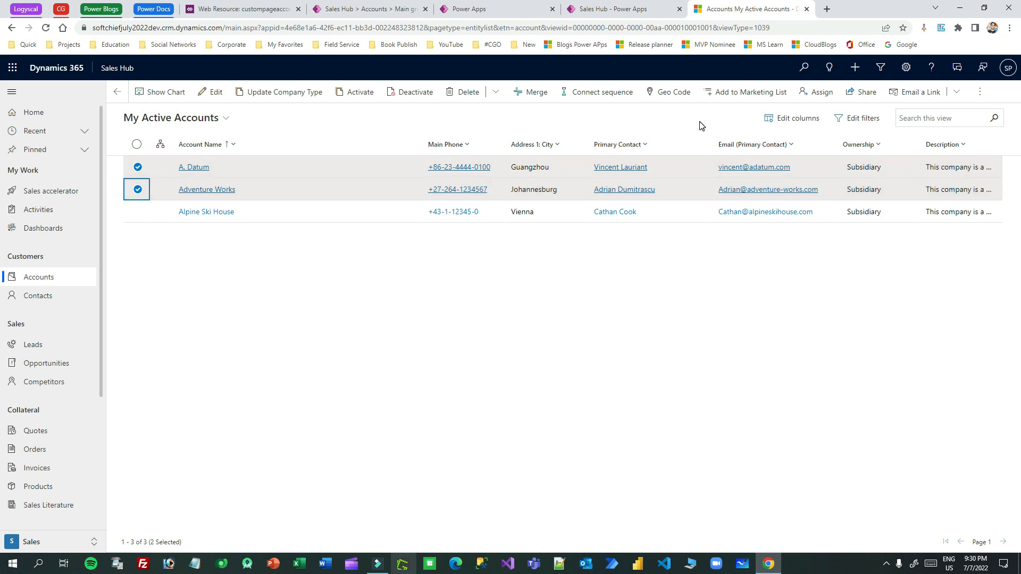
pyautogui.click(506, 9)
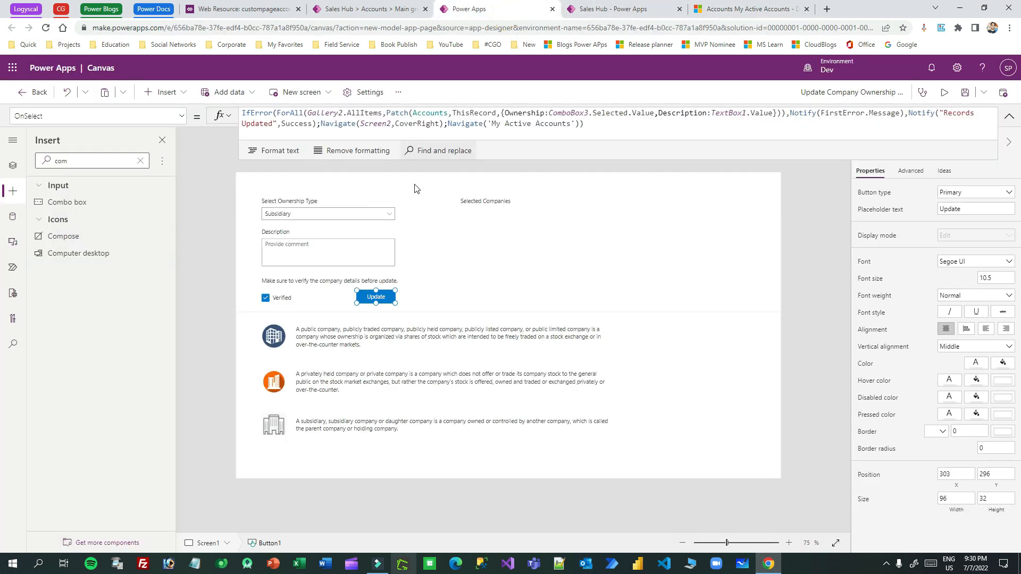
pyautogui.click(20, 169)
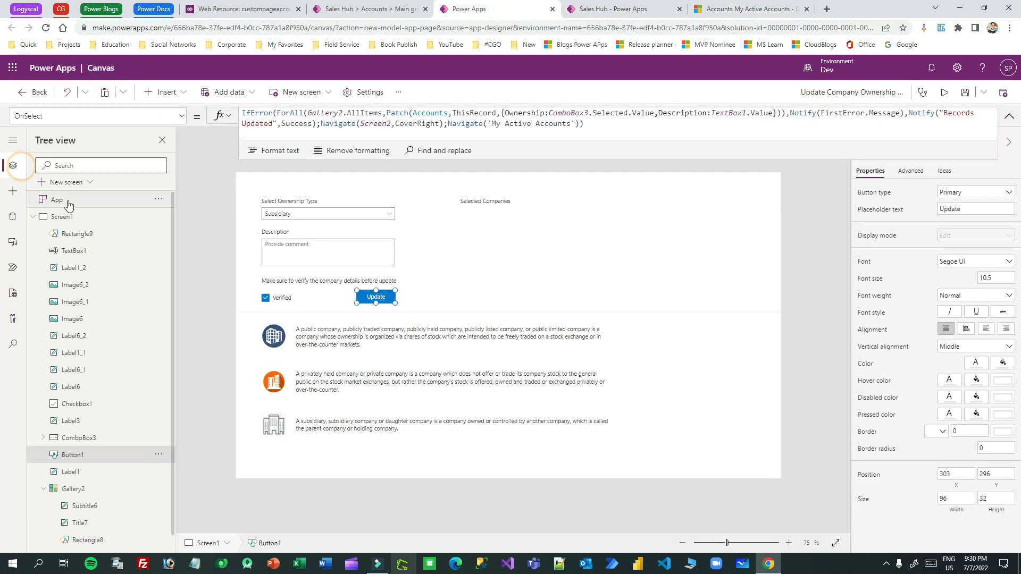
pyautogui.click(64, 200)
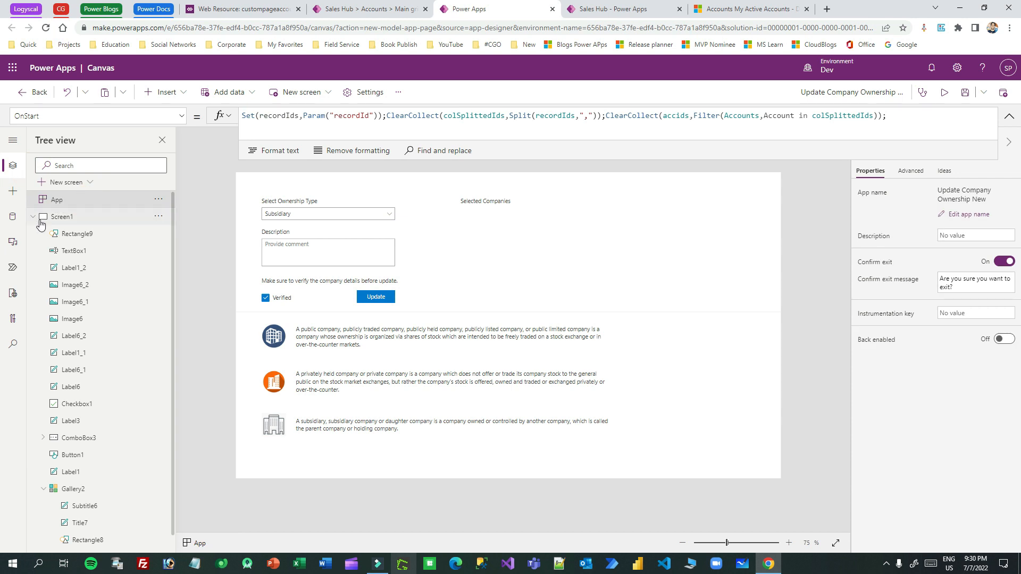
pyautogui.click(33, 217)
pyautogui.click(80, 202)
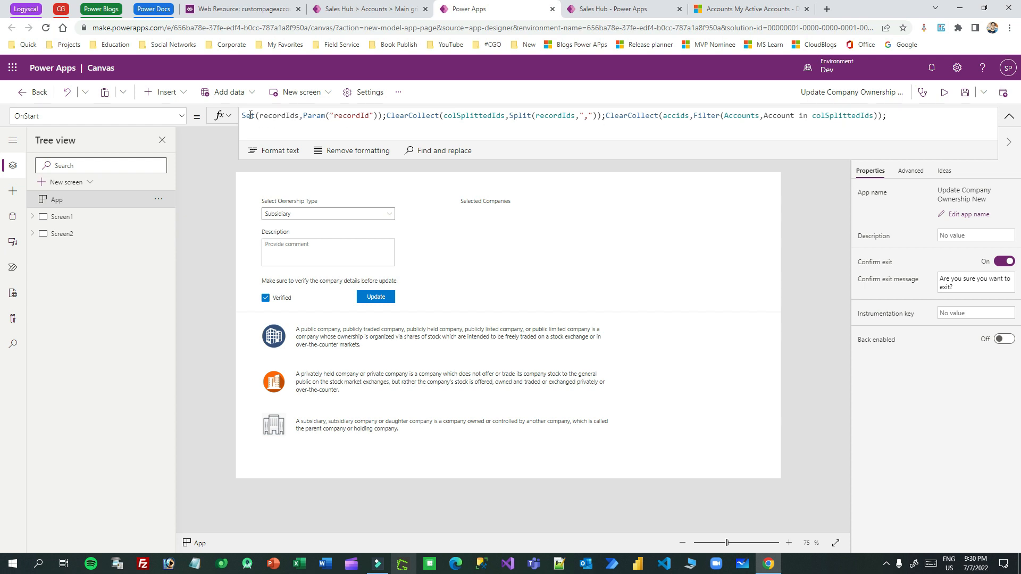
# Step: Examine how the OnStart formula's Set function stores Param("recordId") in the recordIds variable
pyautogui.doubleClick(278, 116)
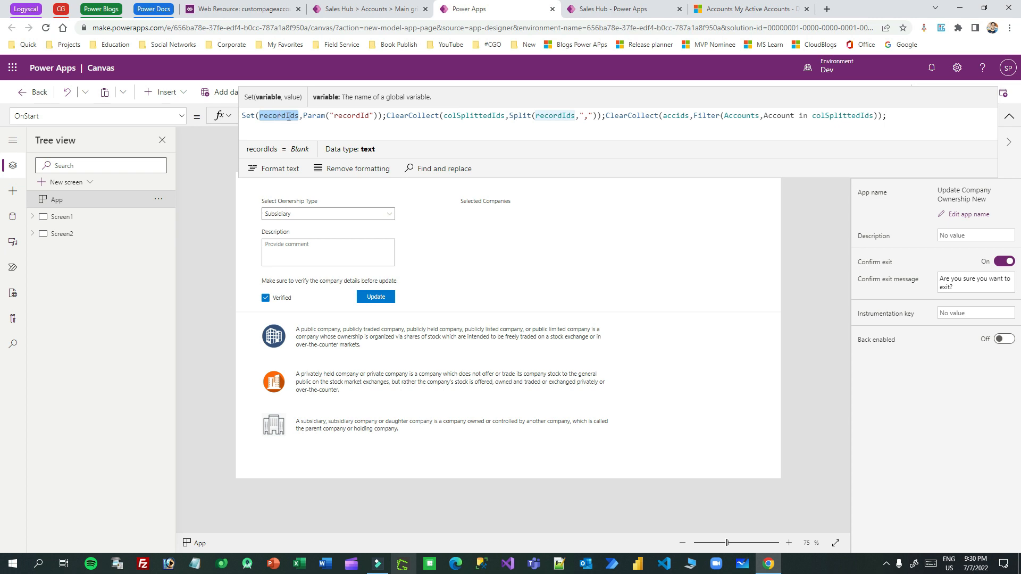
pyautogui.moveTo(304, 115); pyautogui.dragTo(375, 115)
pyautogui.doubleClick(355, 124)
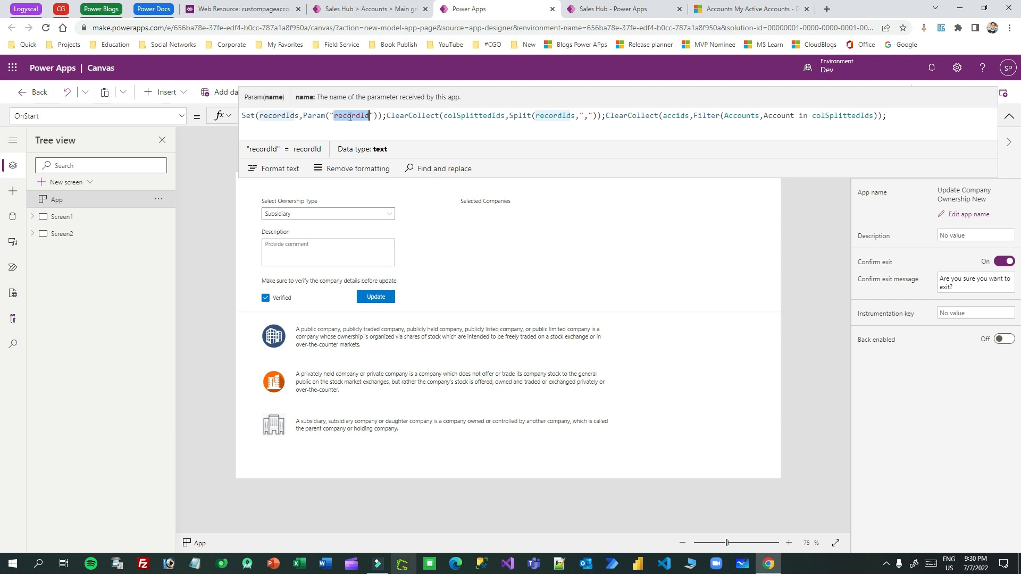
pyautogui.moveTo(304, 116); pyautogui.dragTo(379, 116)
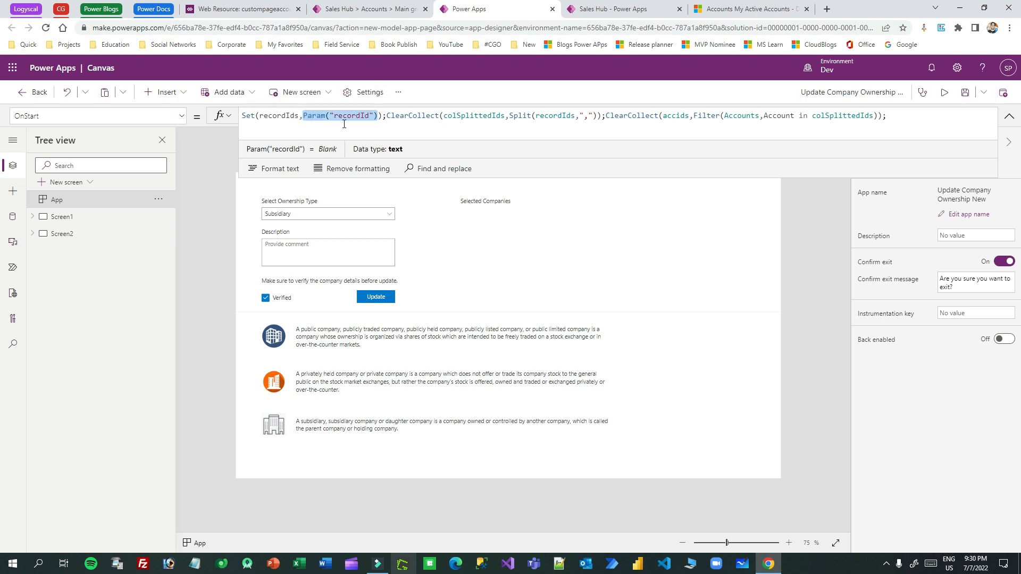
pyautogui.doubleClick(283, 115)
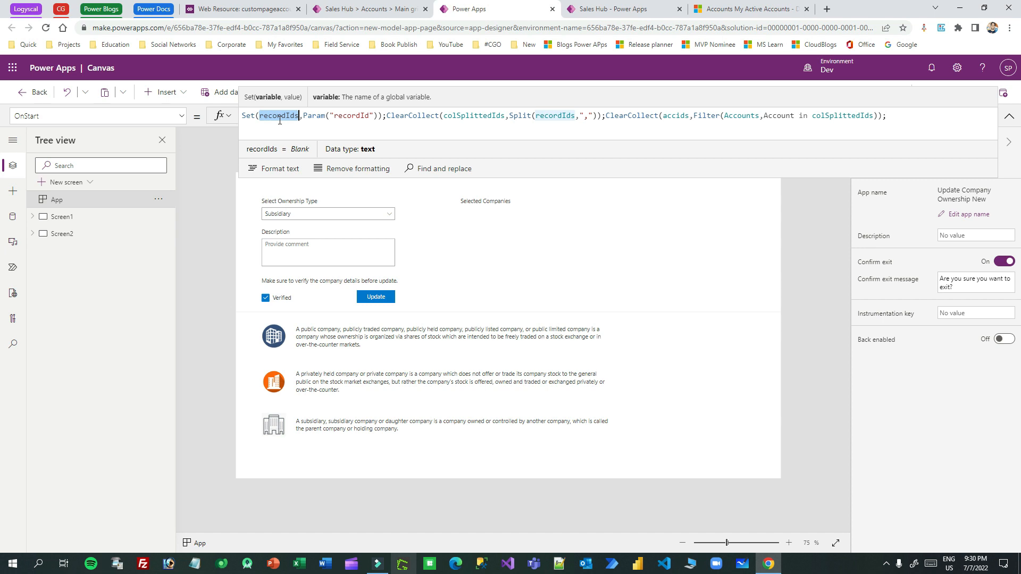
# Step: Examine the first ClearCollect in OnStart, which splits recordIds at commas into the colSplittedIds collection
pyautogui.doubleClick(419, 116)
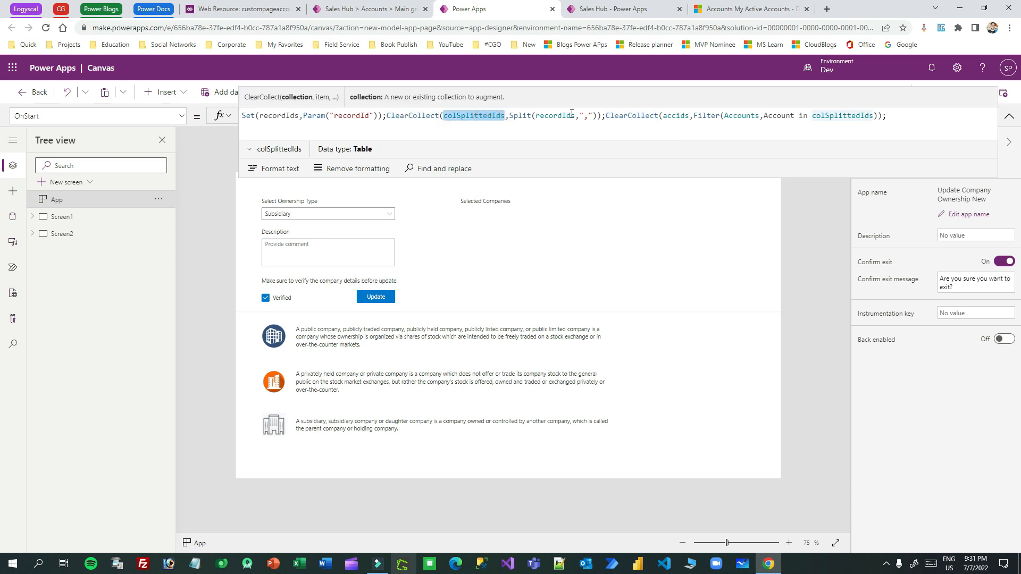
pyautogui.doubleClick(352, 116)
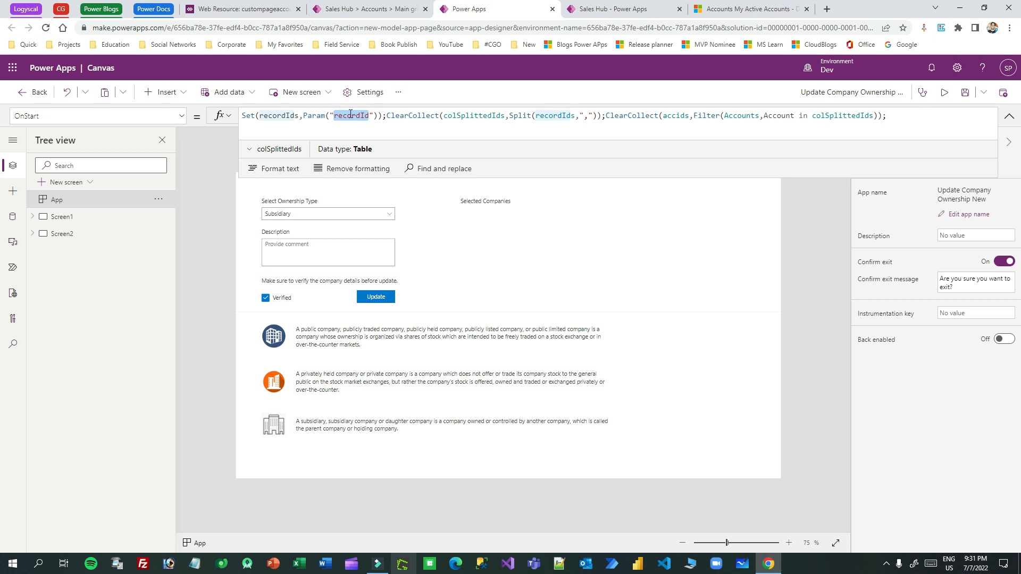
pyautogui.click(584, 115)
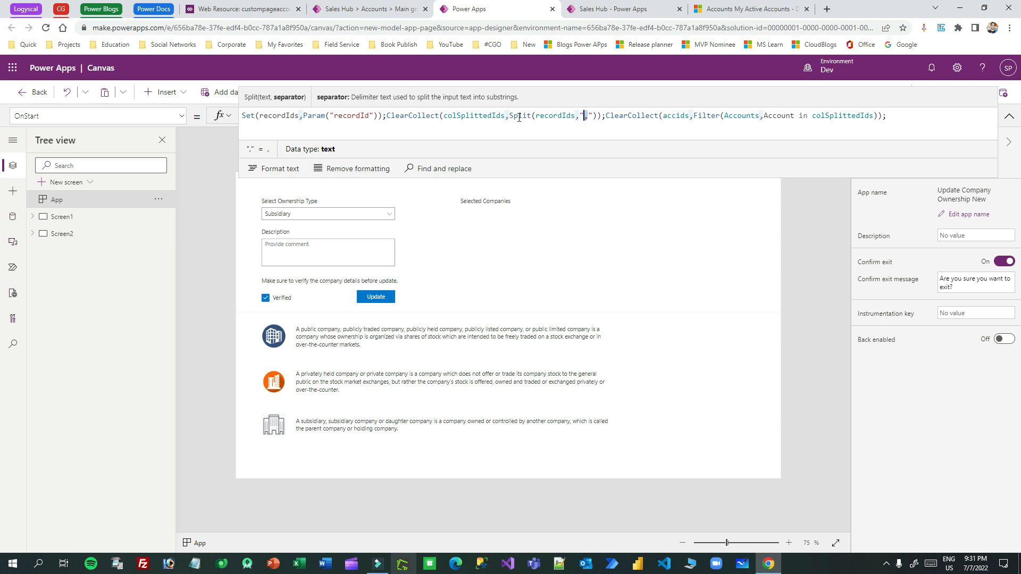
pyautogui.moveTo(597, 115); pyautogui.dragTo(475, 117)
pyautogui.doubleClick(474, 116)
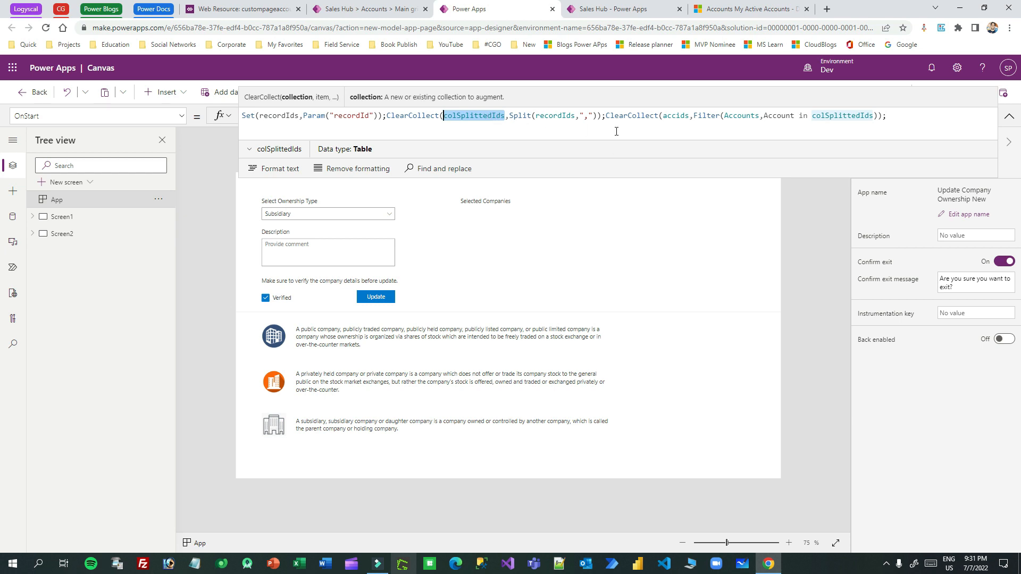
# Step: Examine the second ClearCollect in OnStart, which fills accids by filtering Accounts against colSplittedIds
pyautogui.doubleClick(678, 117)
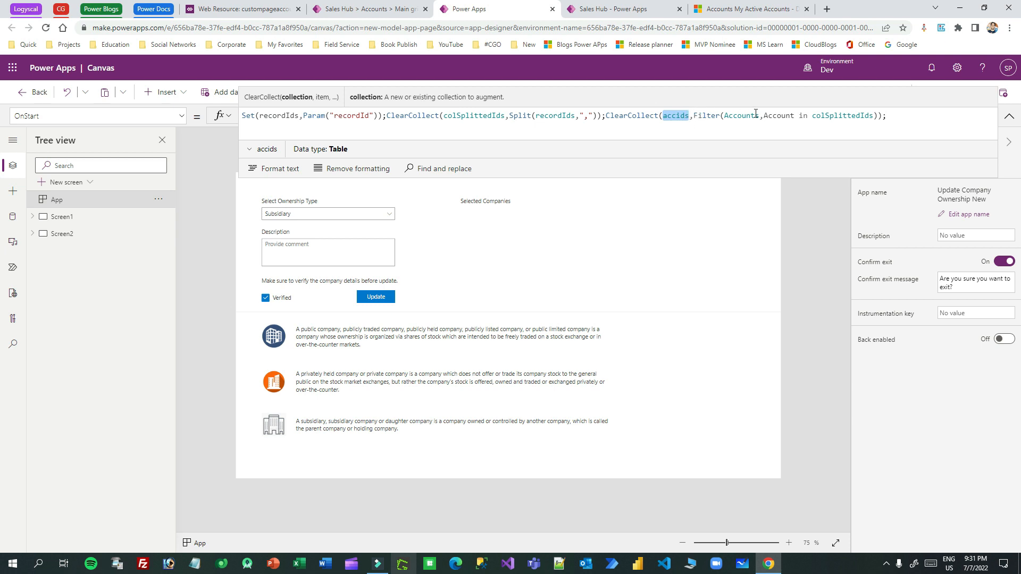
pyautogui.doubleClick(504, 116)
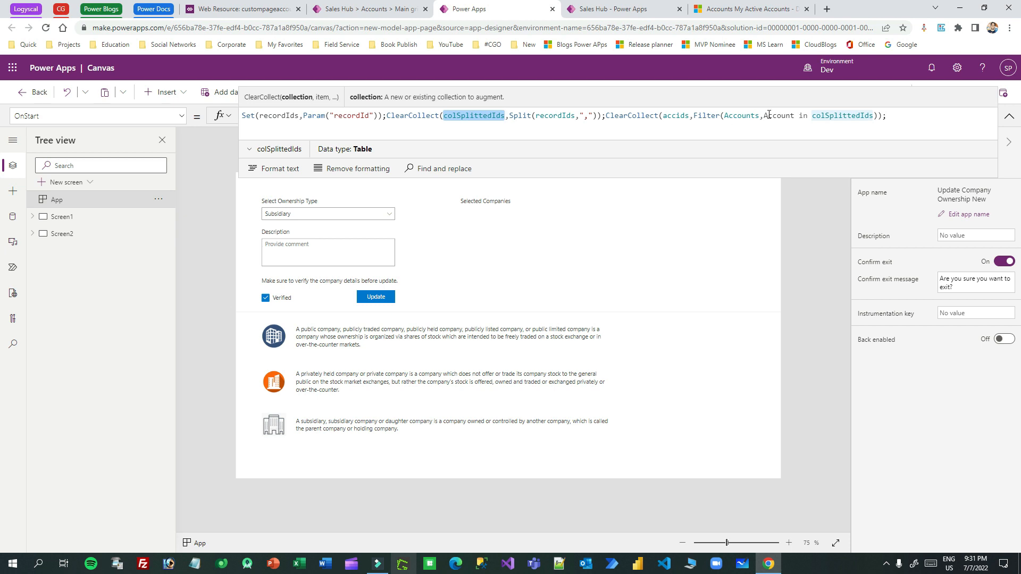
pyautogui.moveTo(689, 116); pyautogui.dragTo(663, 117)
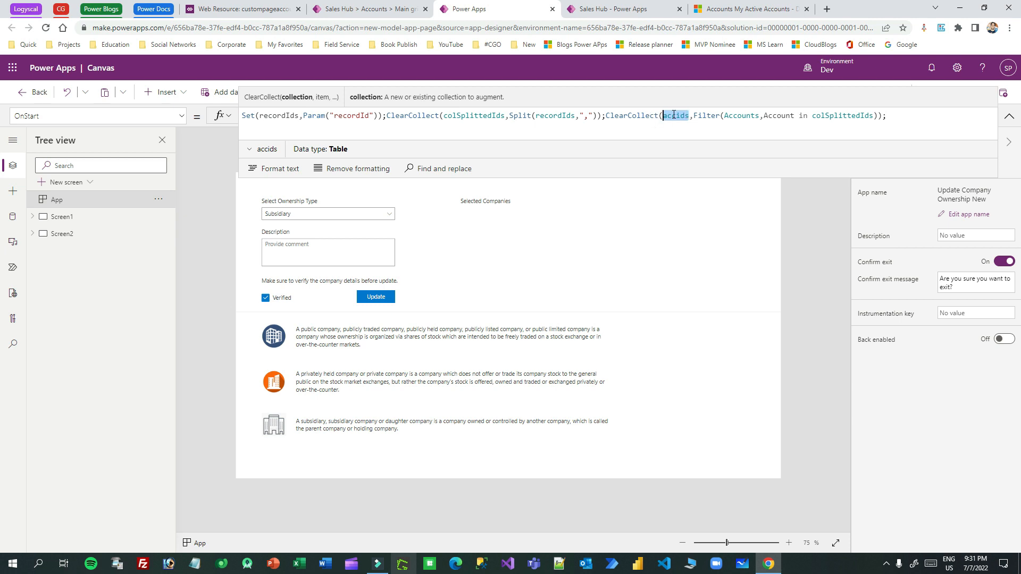
pyautogui.doubleClick(677, 116)
pyautogui.click(791, 116)
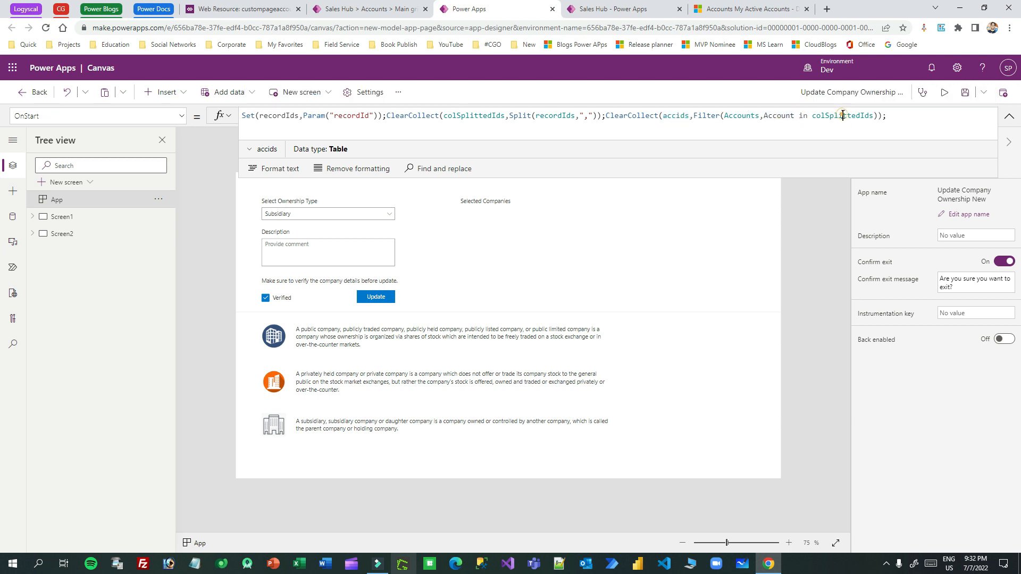
pyautogui.doubleClick(843, 116)
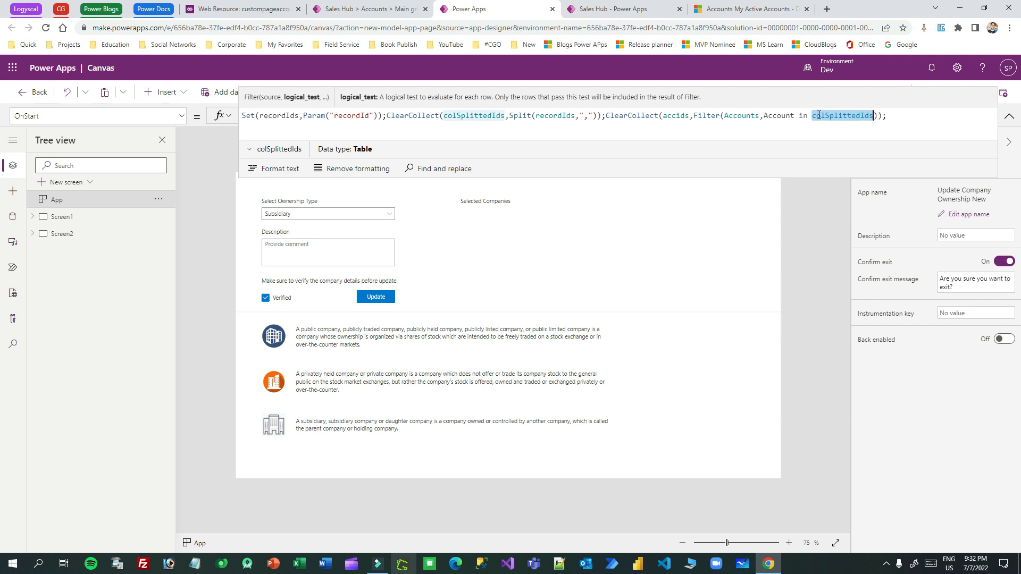
# Step: Recheck the colSplittedIds collection in the App object's OnStart formula, and select the Update button on Screen1
pyautogui.doubleClick(473, 116)
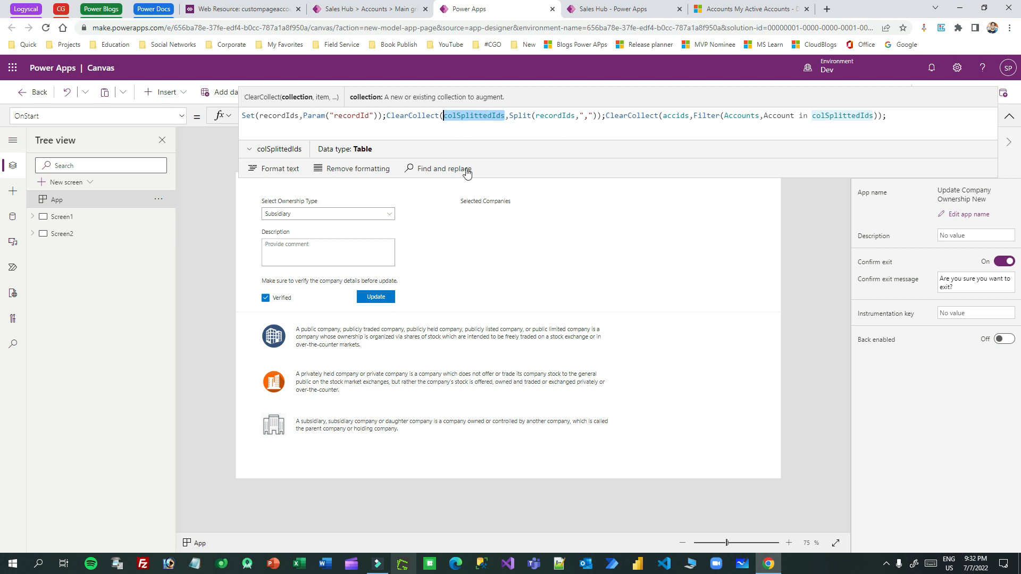
pyautogui.moveTo(467, 177); pyautogui.dragTo(469, 120)
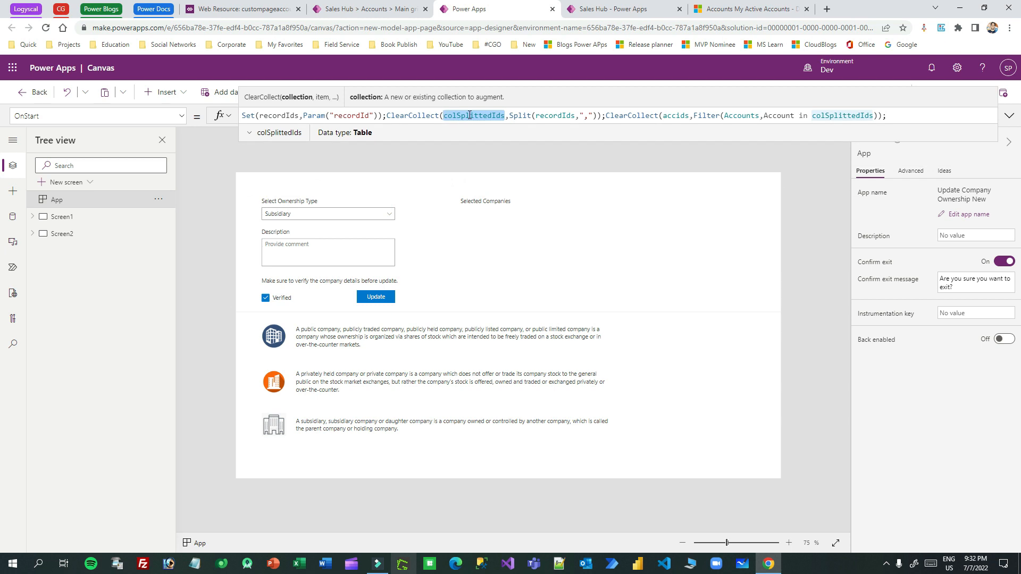
pyautogui.click(159, 199)
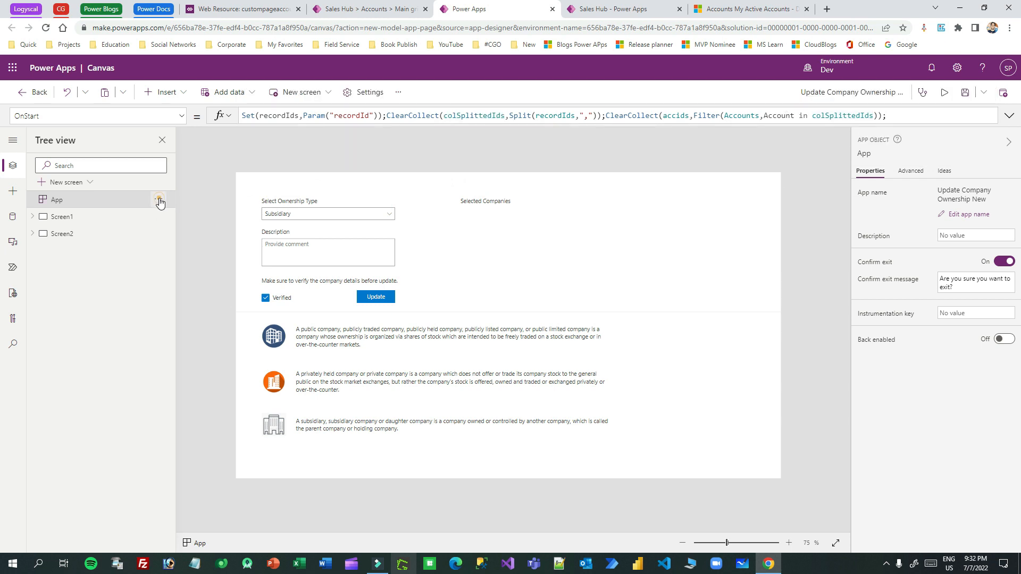
pyautogui.click(199, 237)
pyautogui.click(379, 295)
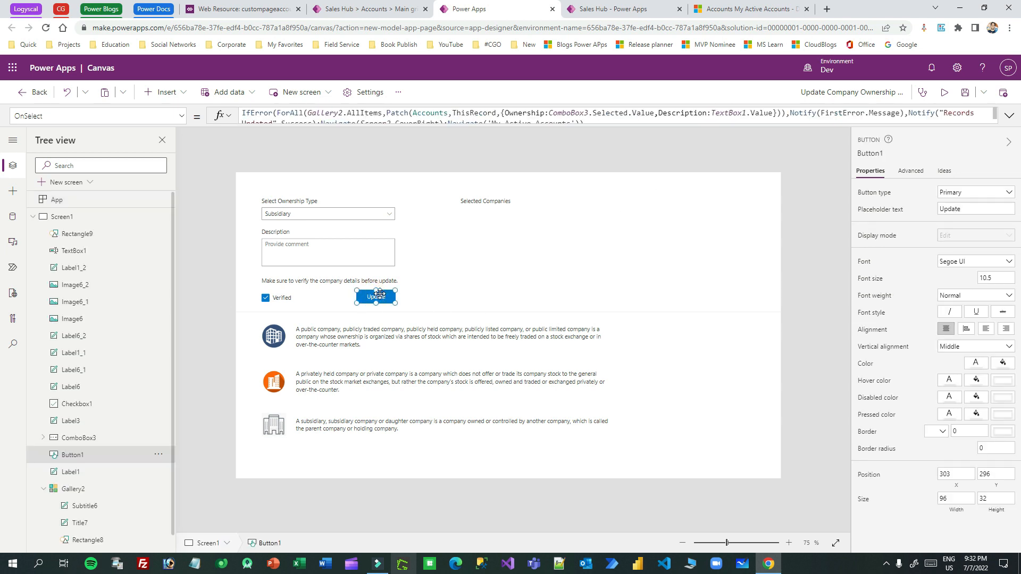
# Step: Examine the Selected Companies gallery's accids Items source, and compare it with the selected rows in Dynamics 365's My Active Accounts view
pyautogui.click(496, 232)
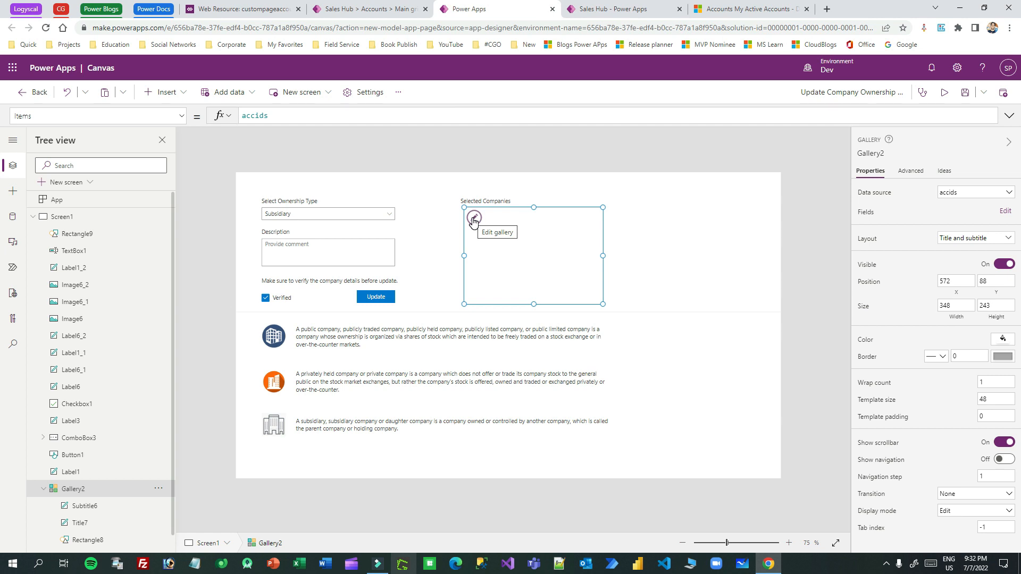
pyautogui.doubleClick(256, 115)
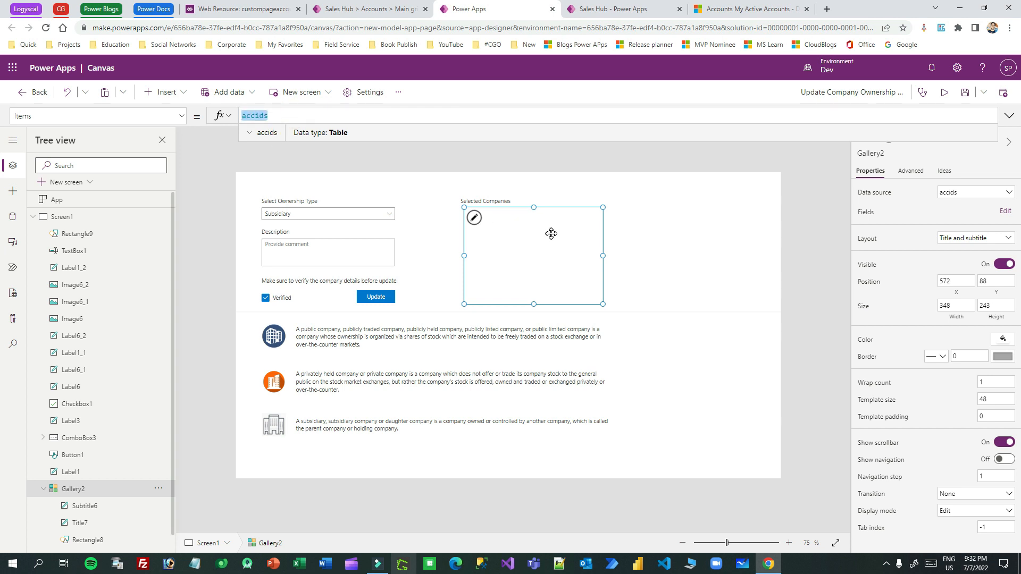
pyautogui.click(757, 9)
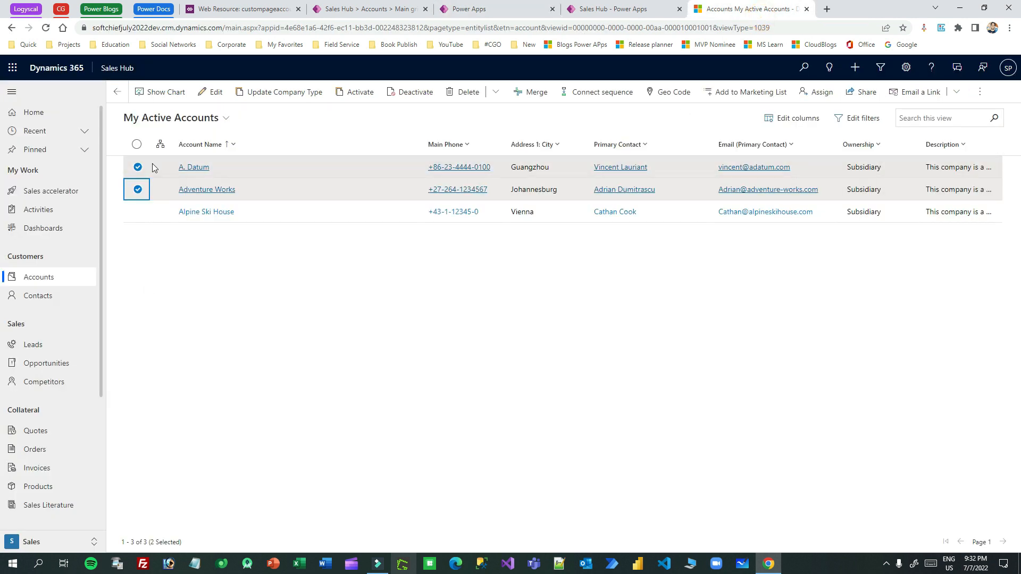
pyautogui.click(466, 9)
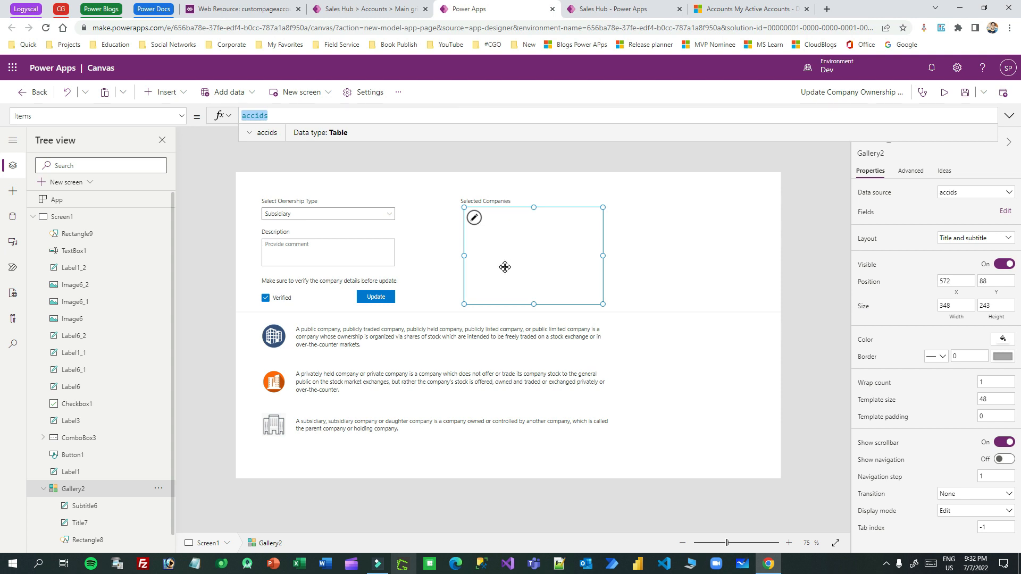
# Step: View the title and subtitle field mappings of the Selected Companies gallery, and close them
pyautogui.click(1004, 212)
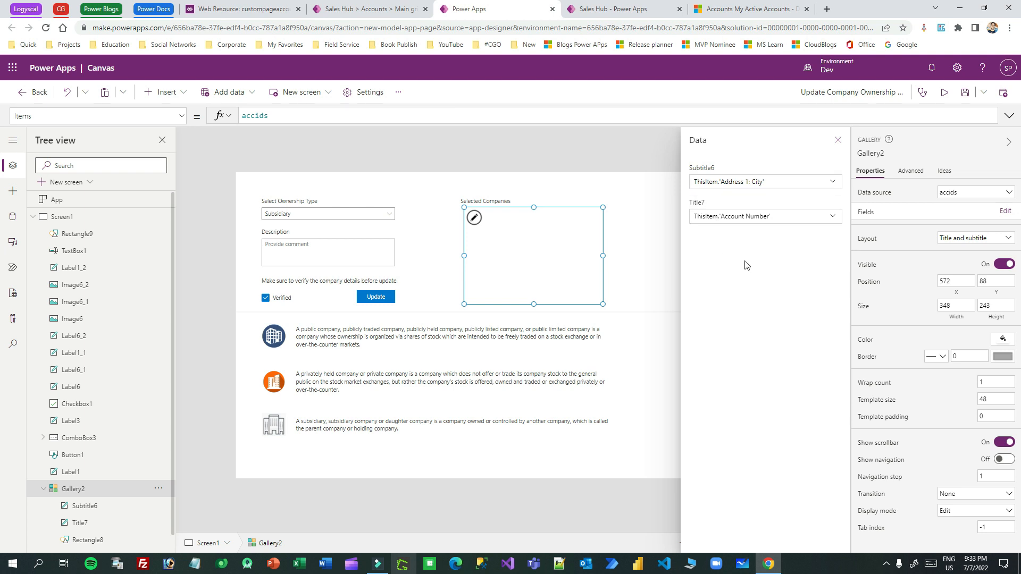
pyautogui.click(474, 218)
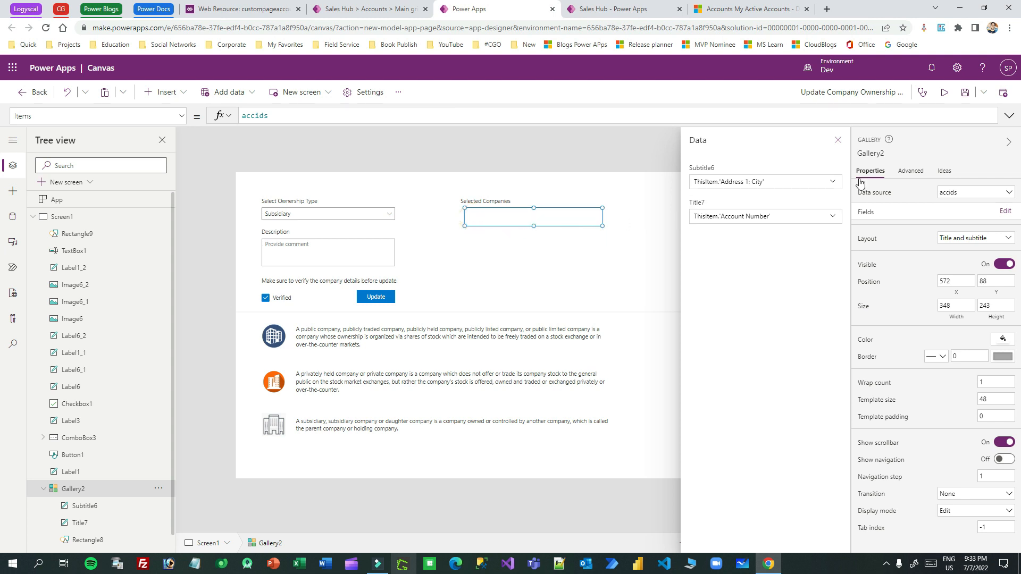
pyautogui.click(838, 140)
pyautogui.click(730, 247)
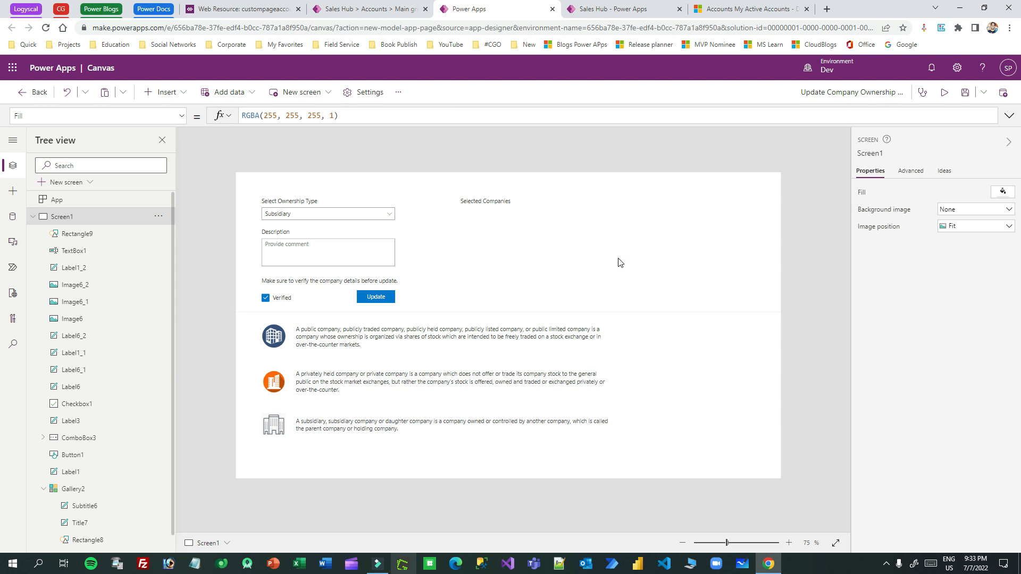
# Step: Examine the Update button's DisplayMode formula, which uses Checkbox1.Checked to choose between Edit and Disabled
pyautogui.click(385, 298)
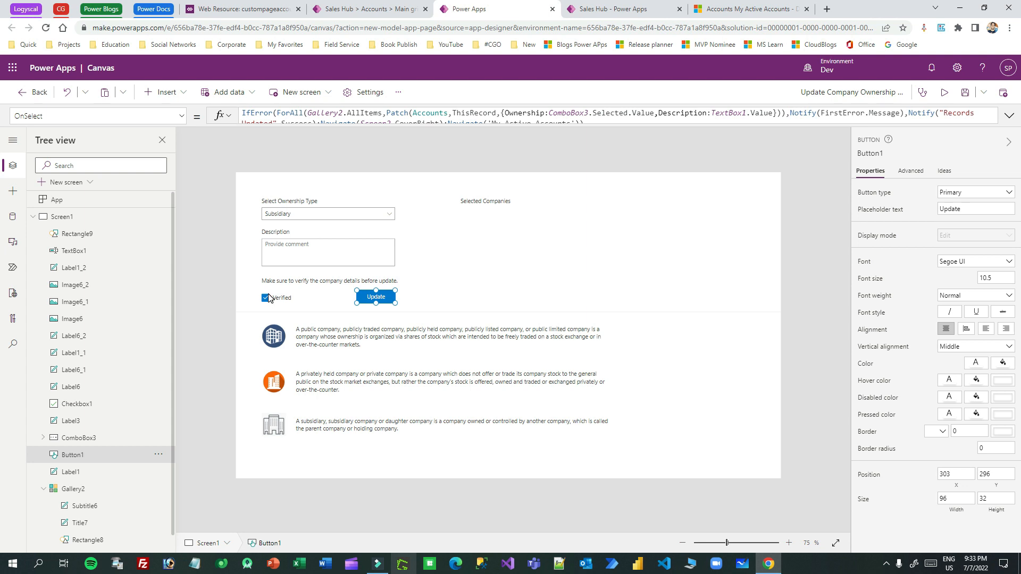
pyautogui.click(181, 116)
pyautogui.scroll(2, 121, 201)
pyautogui.scroll(5, 64, 194)
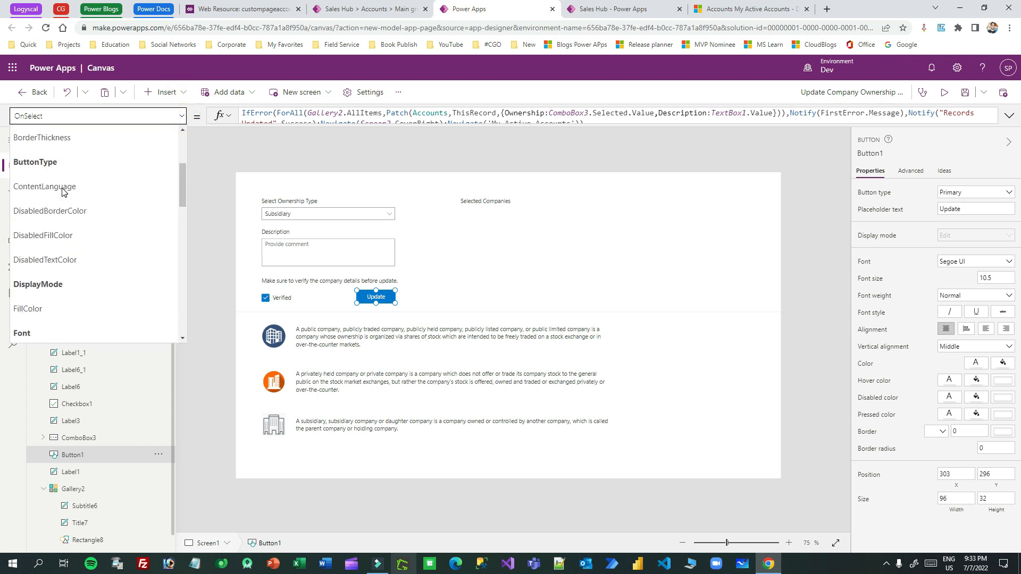
pyautogui.click(59, 284)
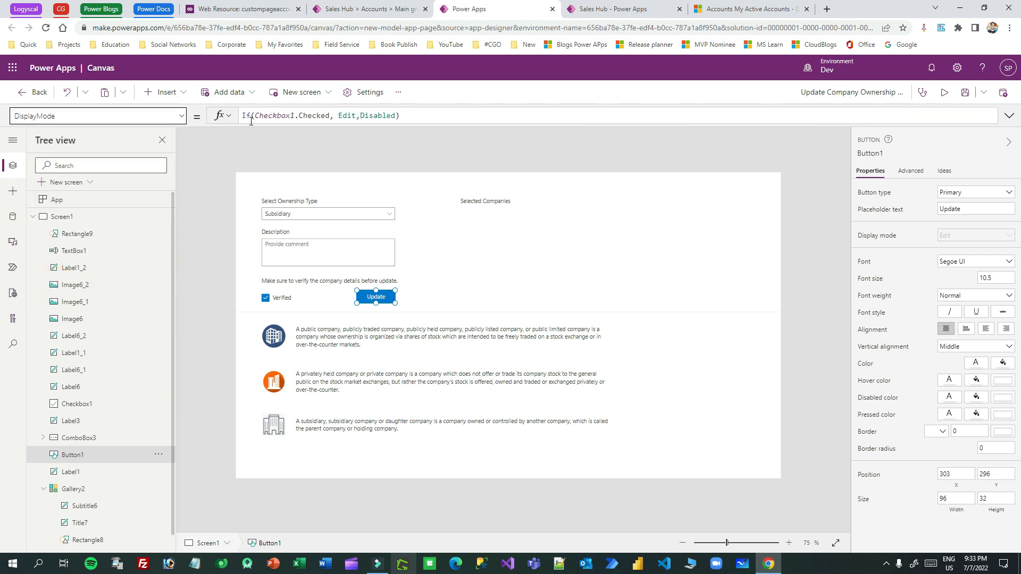
pyautogui.click(312, 116)
pyautogui.doubleClick(353, 115)
pyautogui.doubleClick(376, 116)
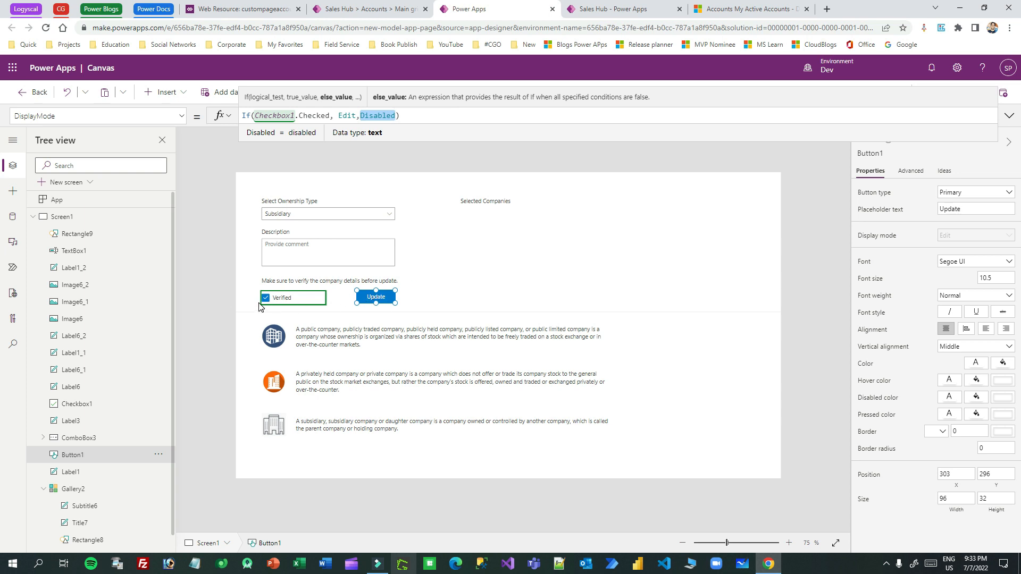
# Step: Display the Update button's complete OnSelect formula in an enlarged formula area
pyautogui.click(182, 116)
pyautogui.click(185, 179)
pyautogui.moveTo(185, 179); pyautogui.dragTo(182, 248)
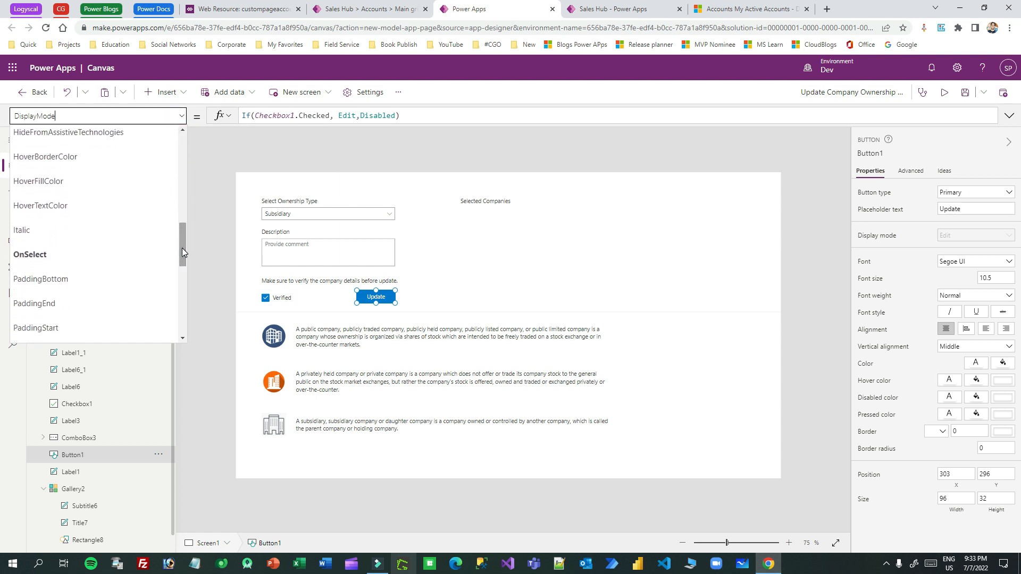
pyautogui.click(93, 256)
pyautogui.click(464, 121)
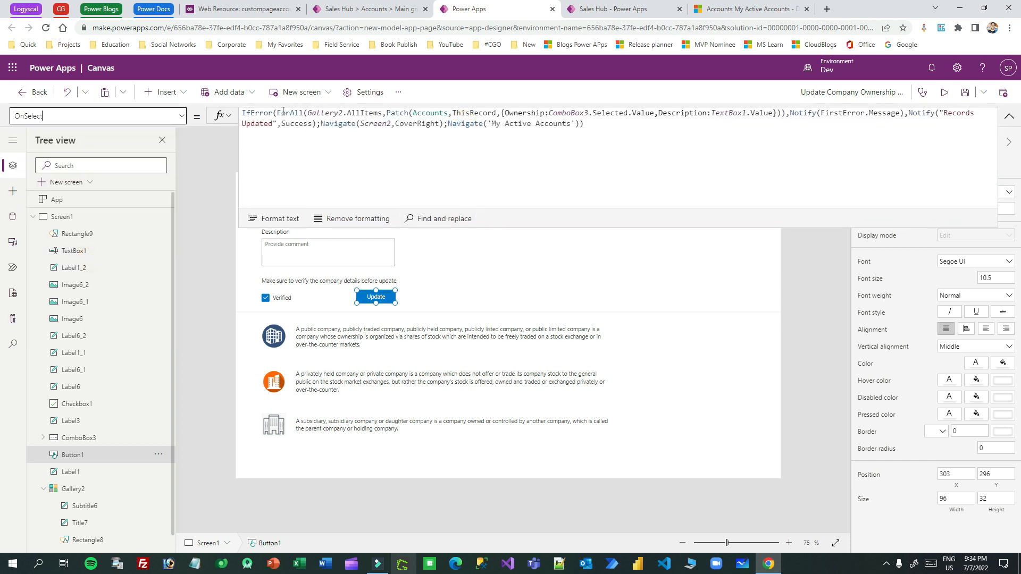
# Step: Point out IfError and ForAll in the OnSelect formula, and format the formula text into indented lines
pyautogui.doubleClick(257, 112)
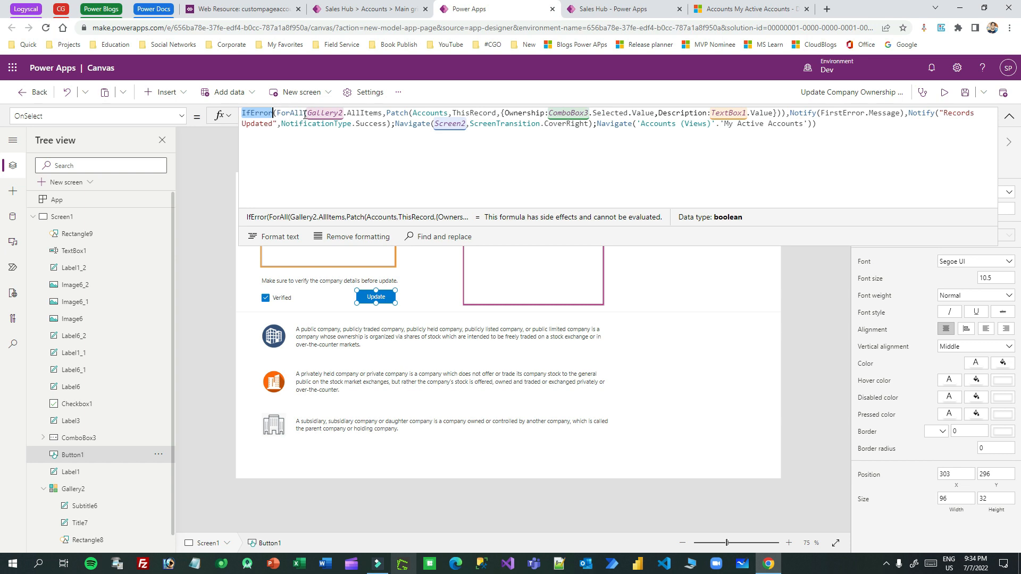
pyautogui.click(286, 116)
pyautogui.click(319, 154)
pyautogui.click(289, 242)
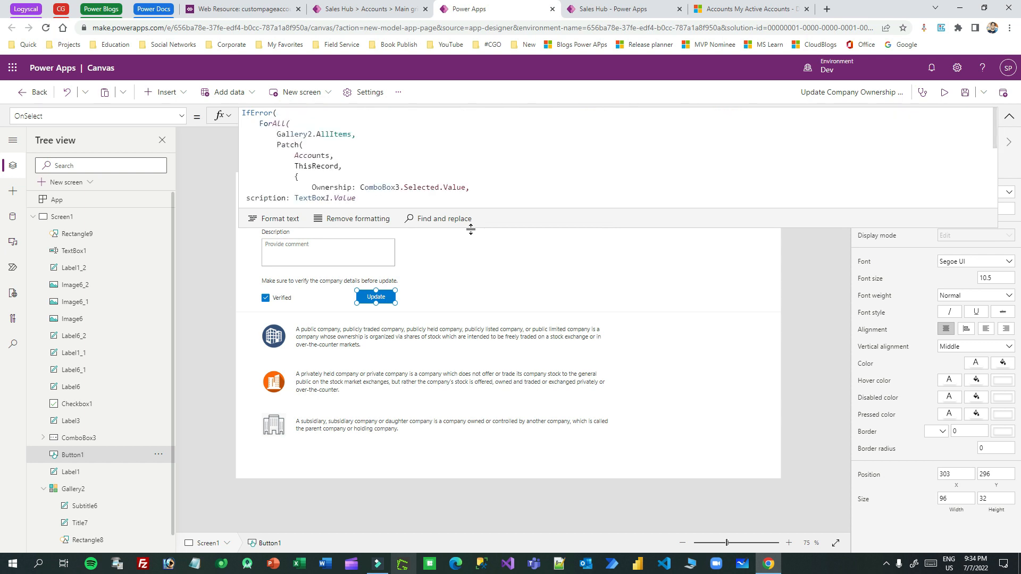
# Step: Examine ForAll's Gallery2.AllItems source in the OnSelect formula, and select the Selected Companies gallery it refers to
pyautogui.click(275, 123)
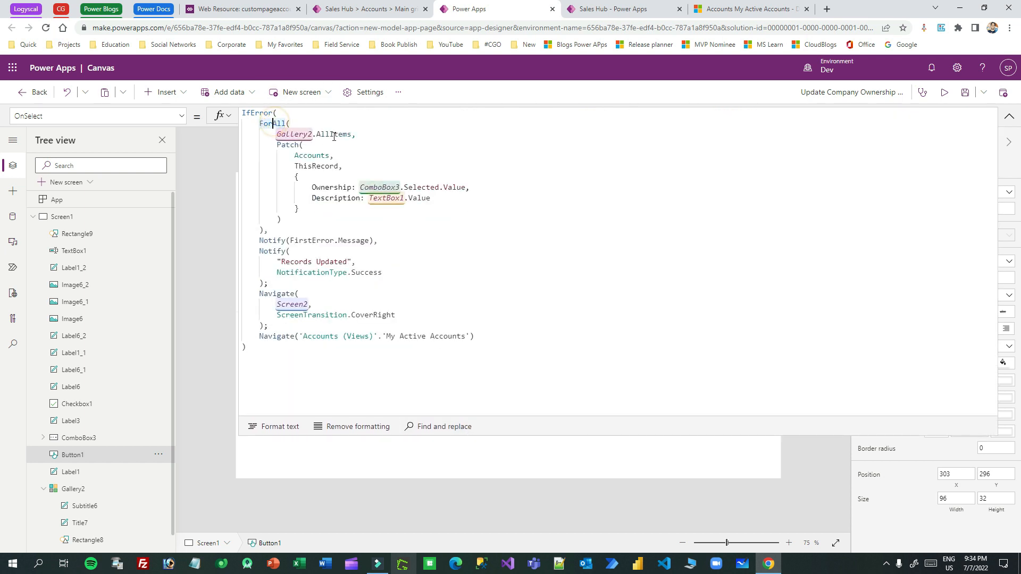
pyautogui.click(357, 135)
pyautogui.moveTo(325, 134); pyautogui.dragTo(277, 135)
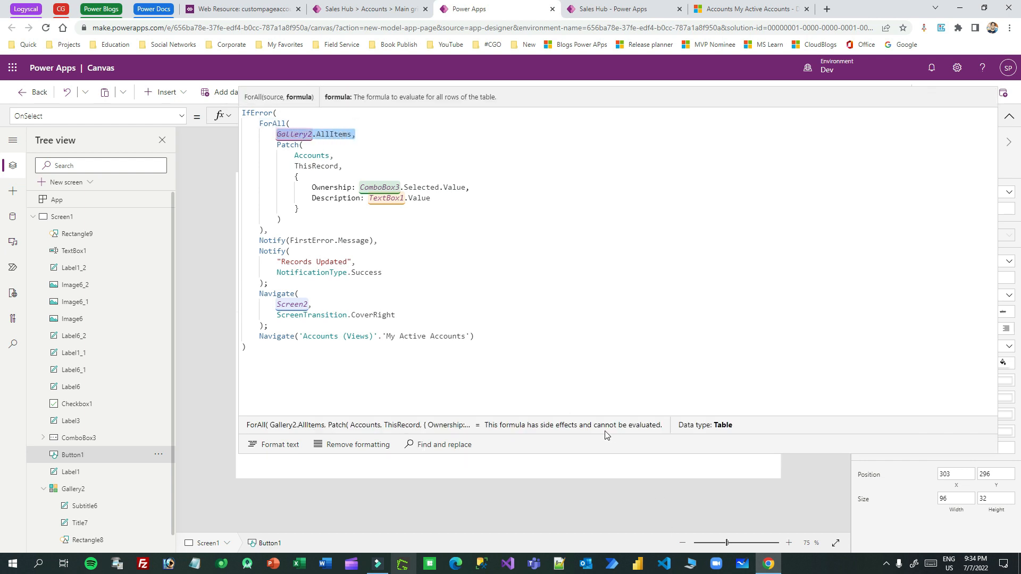
pyautogui.moveTo(609, 453); pyautogui.dragTo(633, 98)
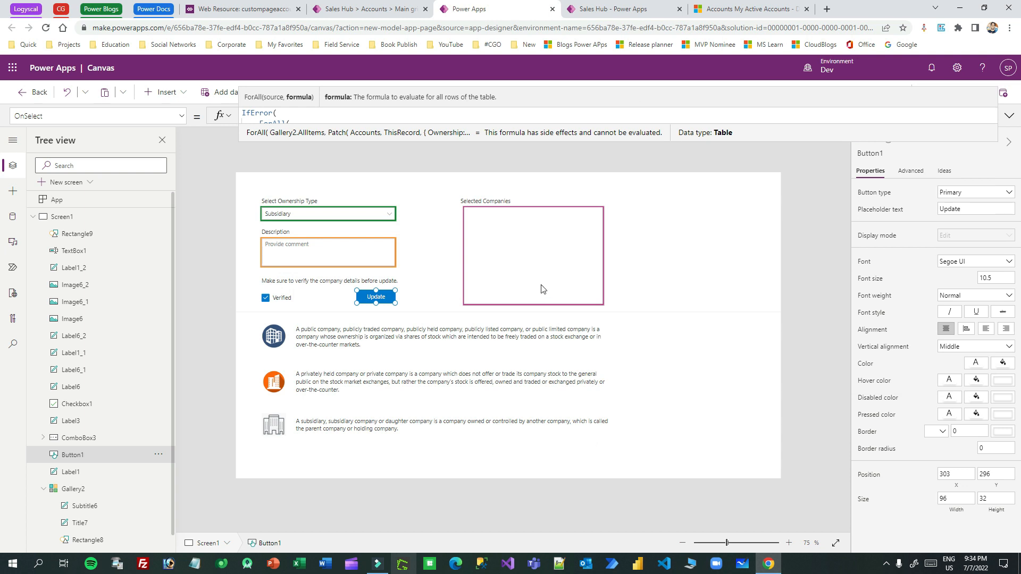
pyautogui.click(545, 265)
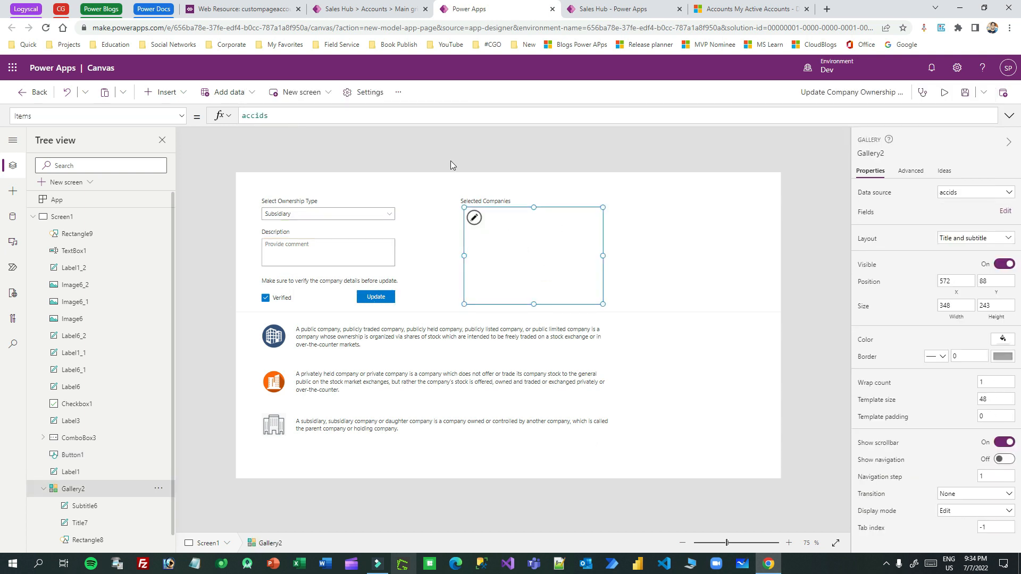
# Step: Return to the Update button's enlarged OnSelect formula, and review ForAll looping over Gallery2.AllItems
pyautogui.click(379, 297)
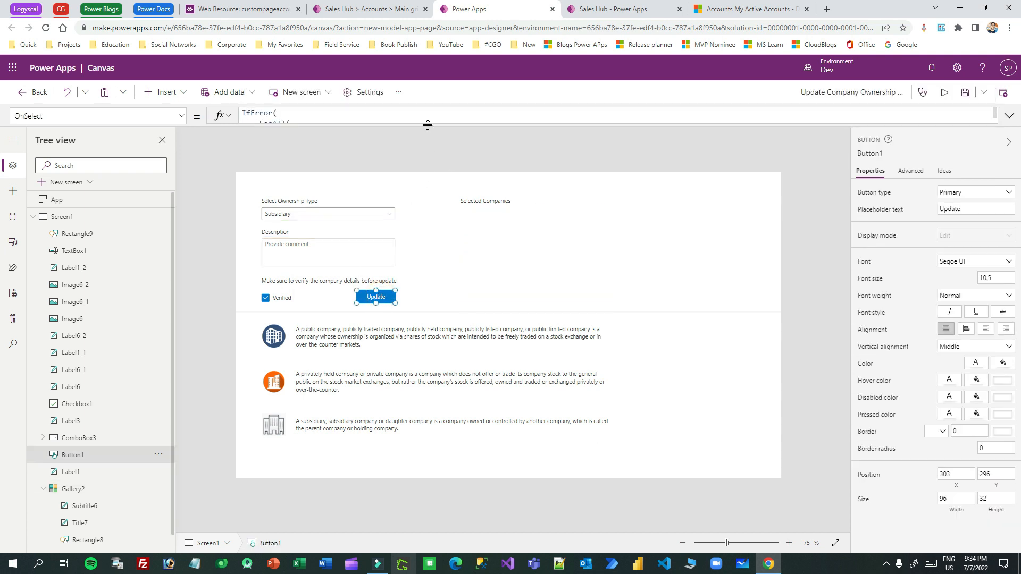
pyautogui.moveTo(427, 125); pyautogui.dragTo(398, 428)
pyautogui.doubleClick(282, 124)
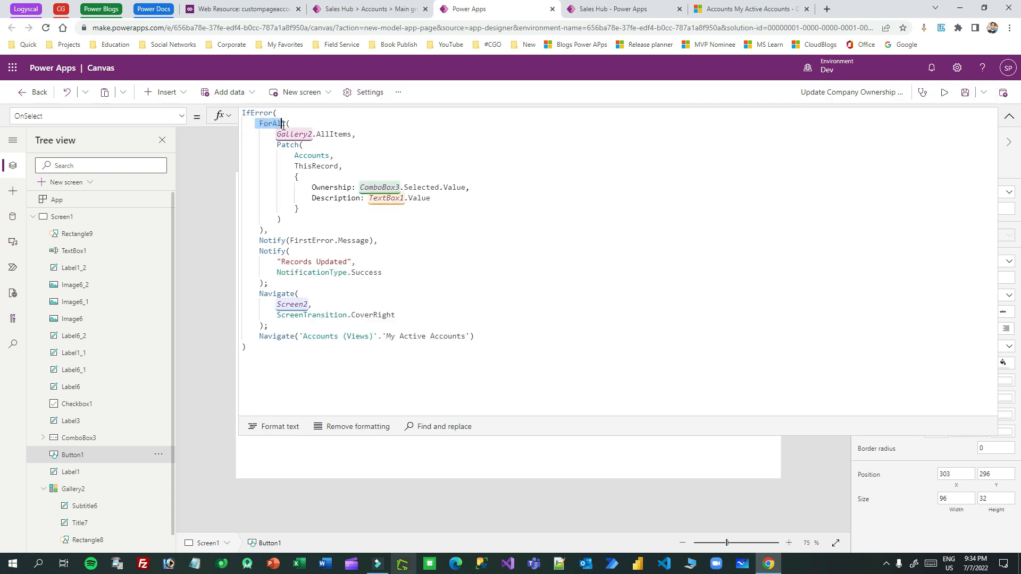
pyautogui.moveTo(274, 137); pyautogui.dragTo(352, 134)
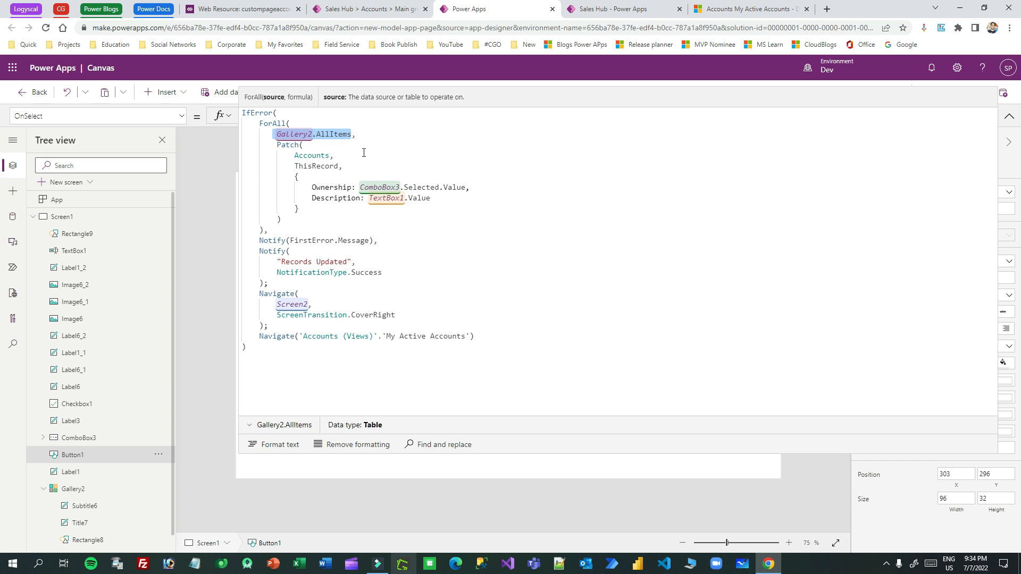
# Step: Examine the Patch function's Accounts data source and ThisRecord argument in the OnSelect formula
pyautogui.doubleClick(288, 146)
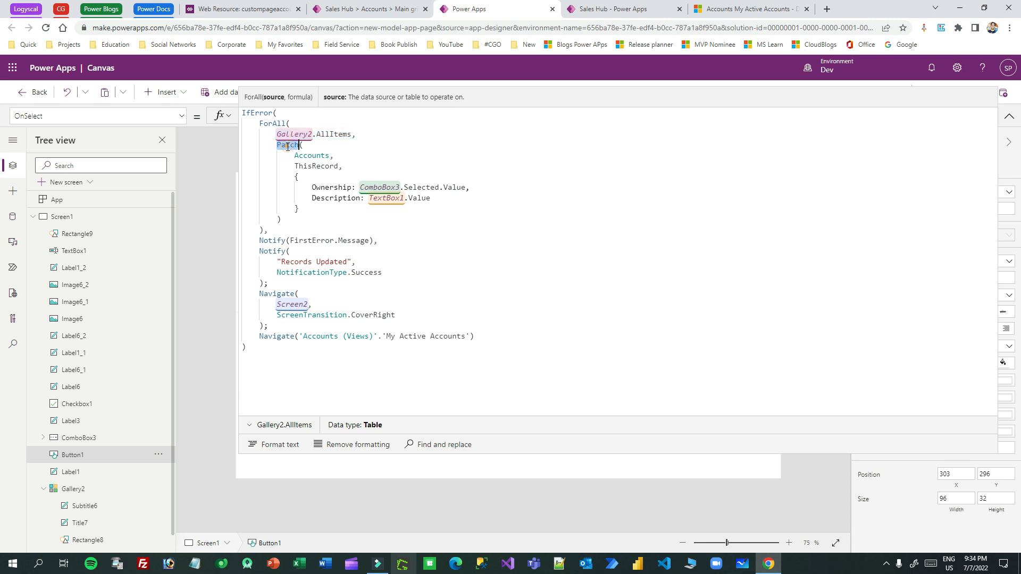
pyautogui.doubleClick(322, 155)
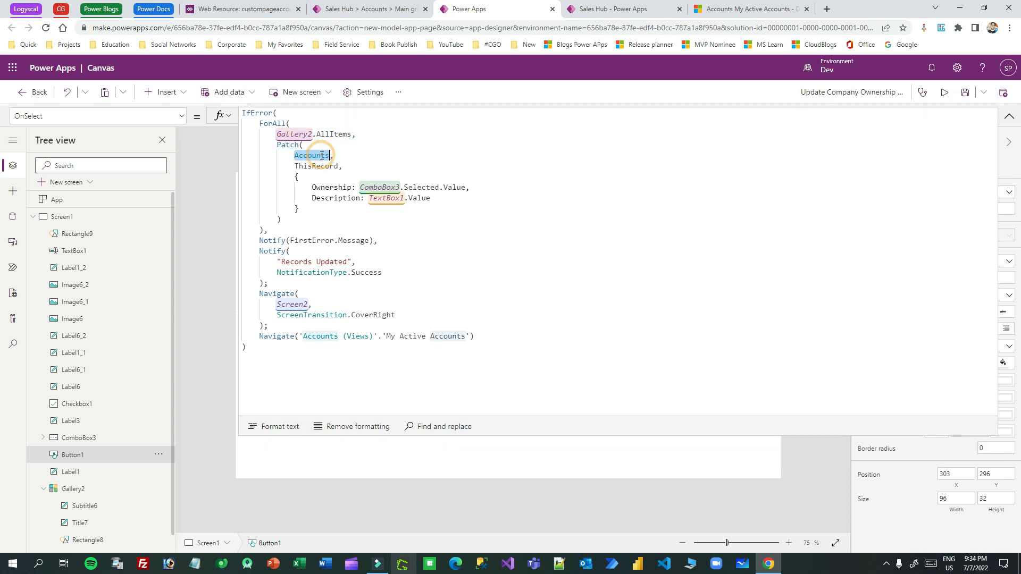
pyautogui.moveTo(296, 166); pyautogui.dragTo(339, 165)
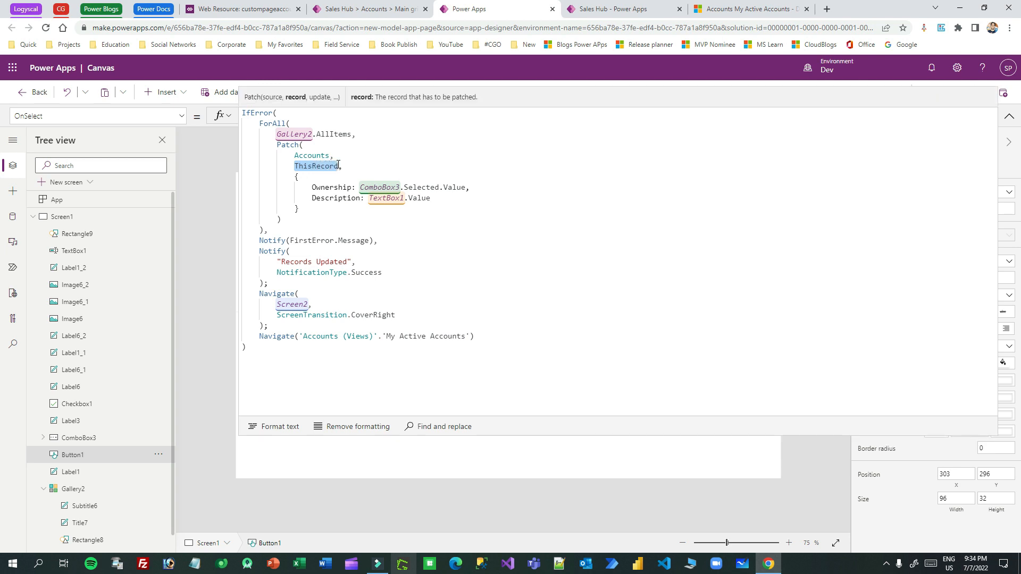
# Step: Examine how Patch sets Ownership from ComboBox3.Selected.Value and Description from TextBox1.Value
pyautogui.doubleClick(323, 188)
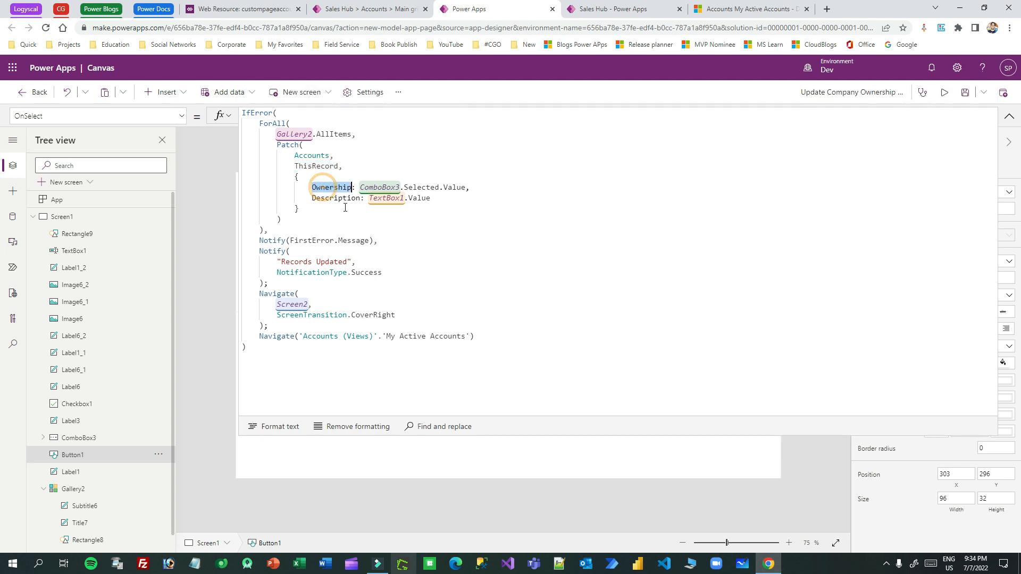
pyautogui.doubleClick(449, 187)
pyautogui.doubleClick(321, 199)
pyautogui.doubleClick(391, 198)
pyautogui.doubleClick(423, 198)
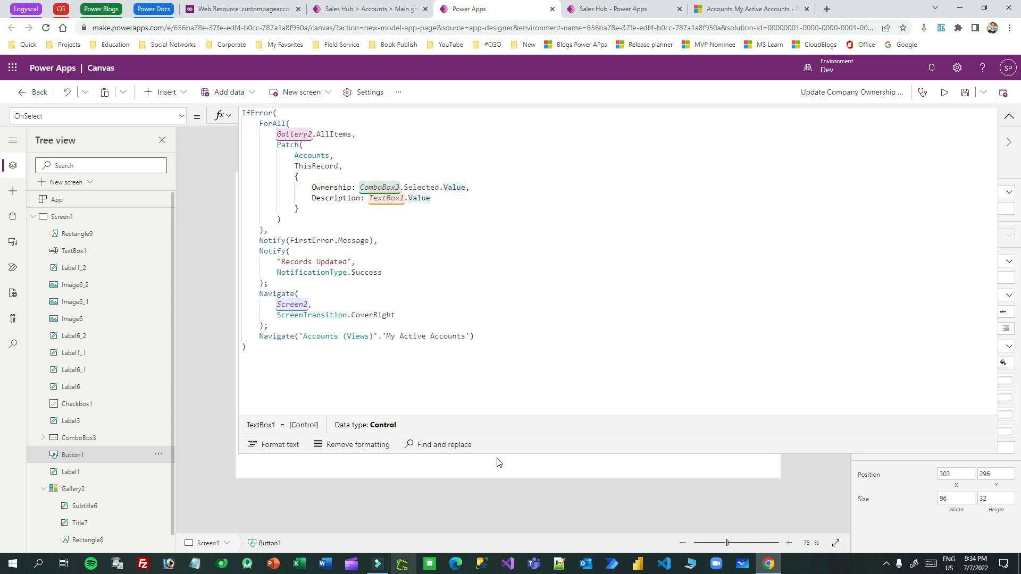
pyautogui.moveTo(494, 453); pyautogui.dragTo(504, 393)
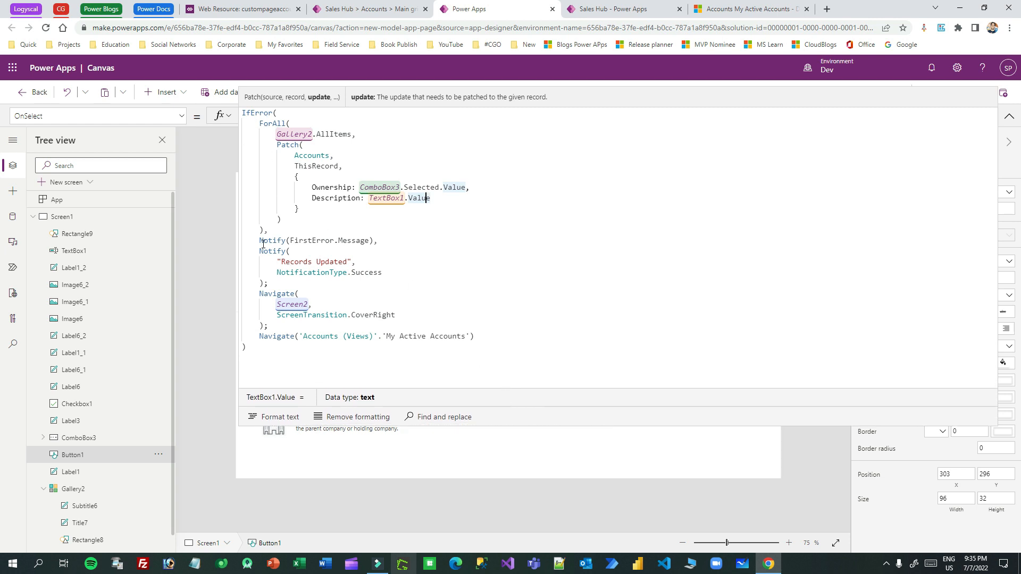
# Step: Examine the Notify calls in OnSelect, covering FirstError.Message and the "Records Updated" success text
pyautogui.moveTo(259, 240); pyautogui.dragTo(389, 240)
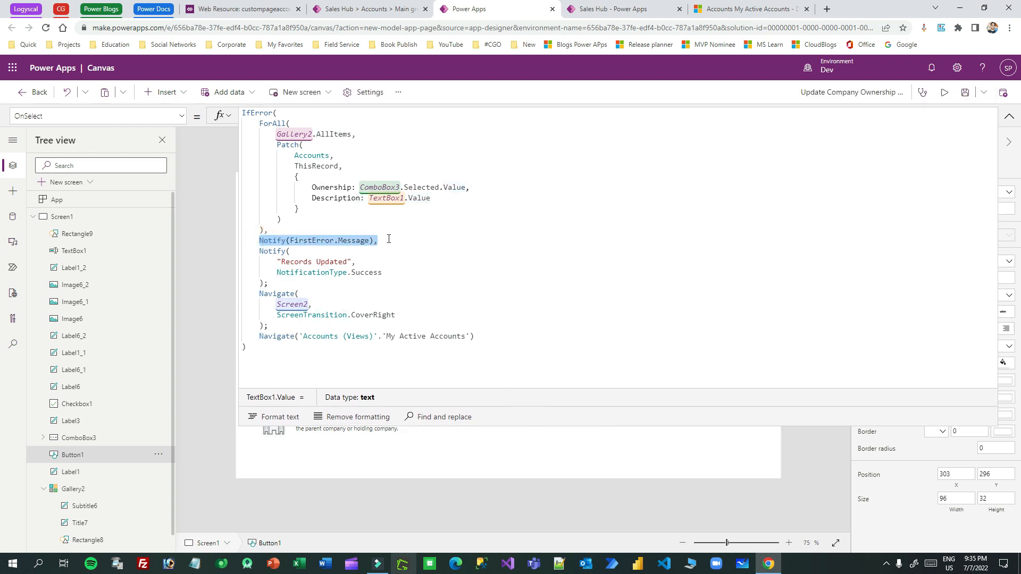
pyautogui.click(352, 240)
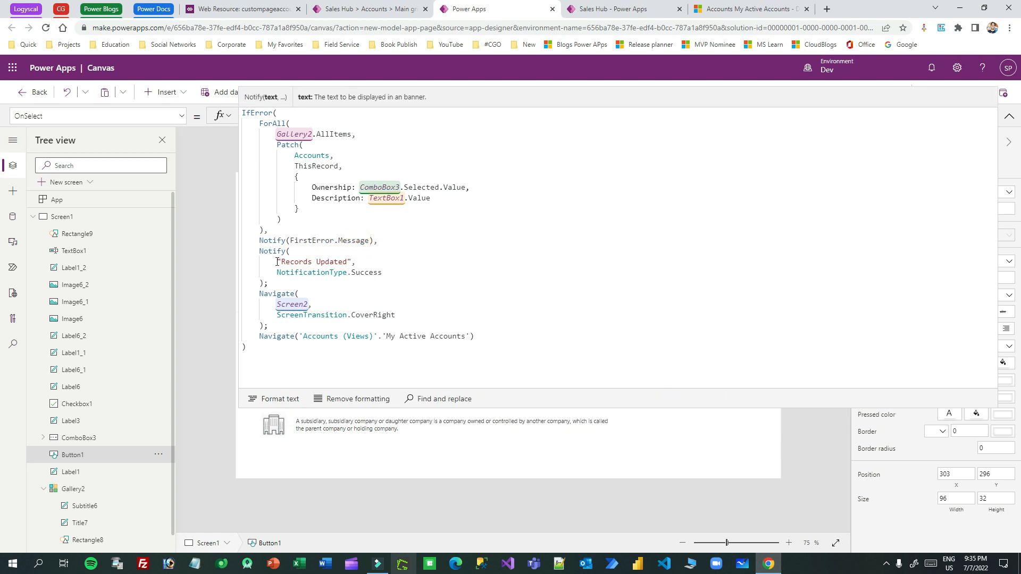
pyautogui.moveTo(283, 262); pyautogui.dragTo(347, 262)
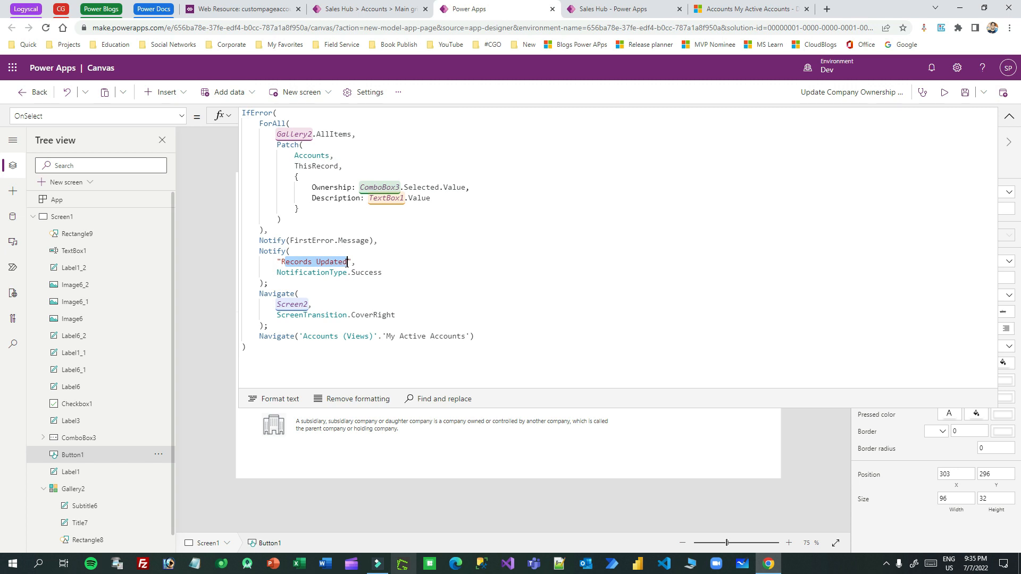
# Step: Examine the success Notify call and its NotificationType.Success argument in the Update button's OnSelect formula
pyautogui.moveTo(275, 272); pyautogui.dragTo(385, 273)
pyautogui.moveTo(243, 251)
pyautogui.mouseDown()
pyautogui.moveTo(269, 283)
pyautogui.moveTo(366, 282)
pyautogui.mouseUp()
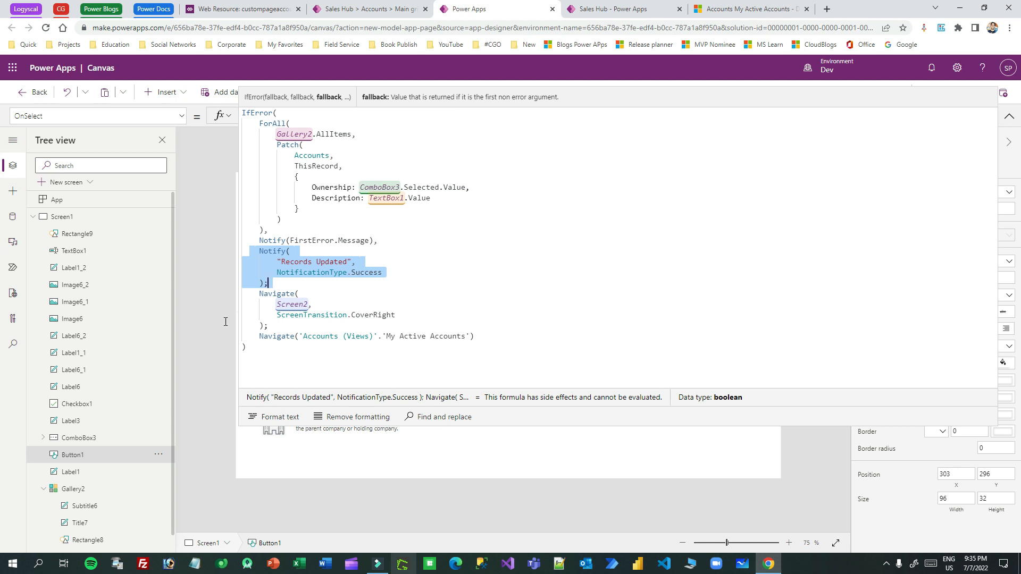
# Step: Open Screen2 and inspect its check-mark circle and the "Records Updated Succesfully." label
pyautogui.scroll(-1, 65, 468)
pyautogui.click(69, 542)
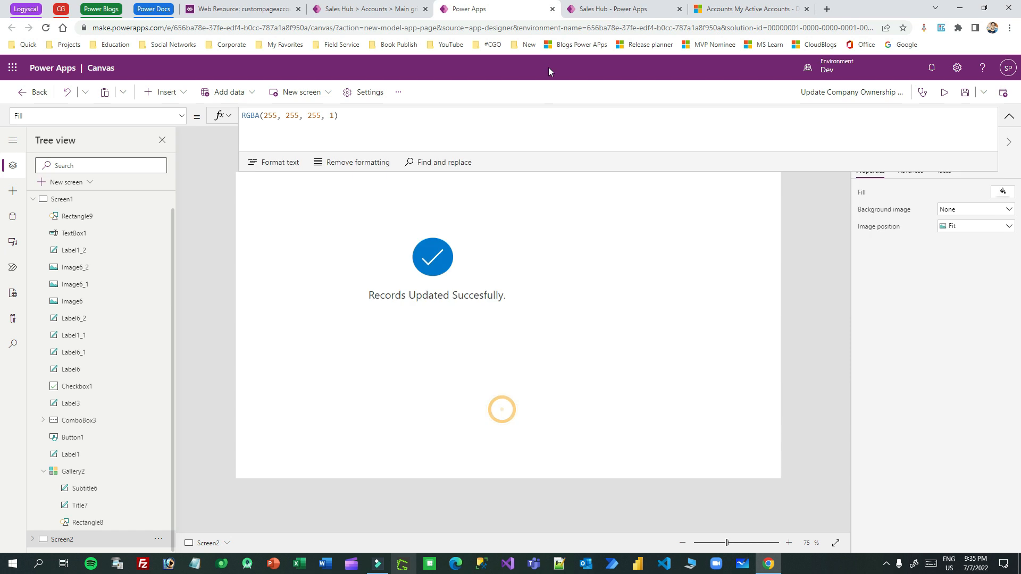
pyautogui.click(445, 115)
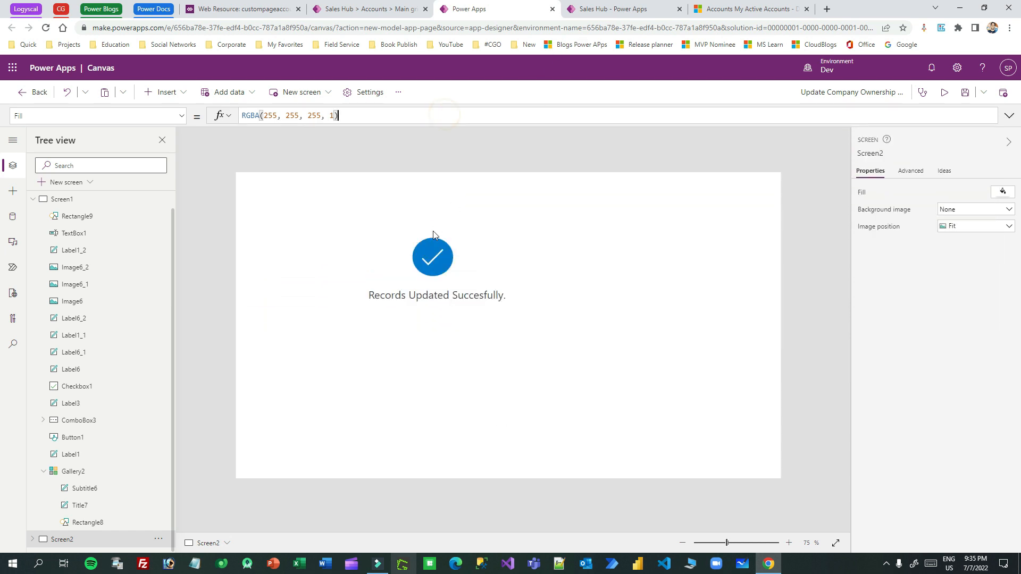
pyautogui.click(431, 251)
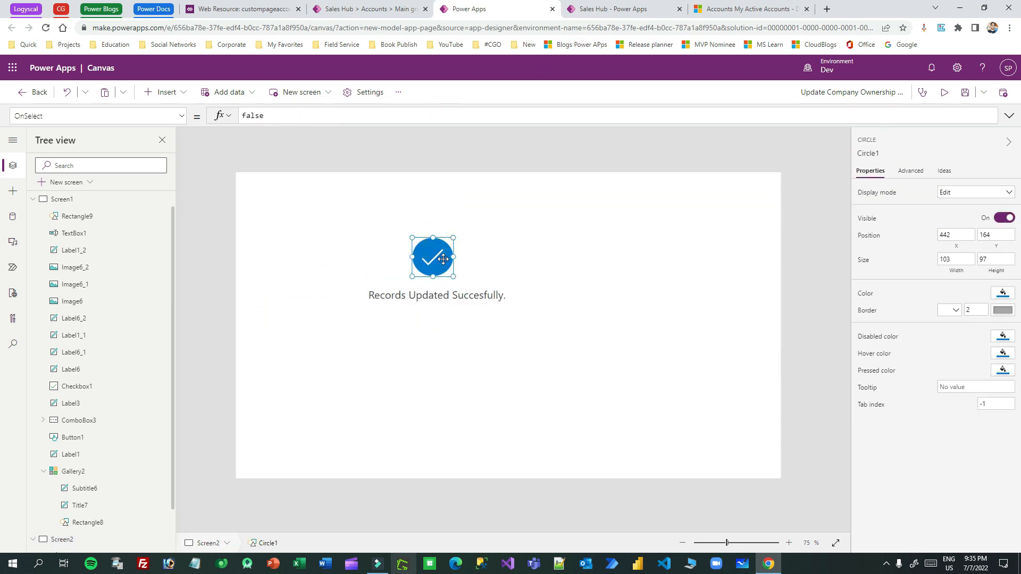
pyautogui.click(410, 270)
pyautogui.click(404, 296)
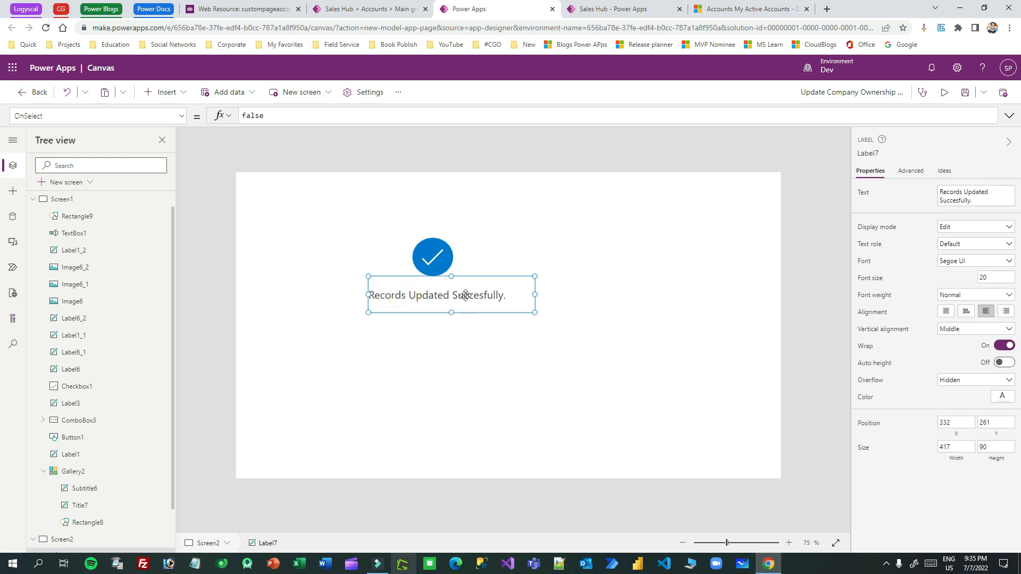
pyautogui.click(458, 357)
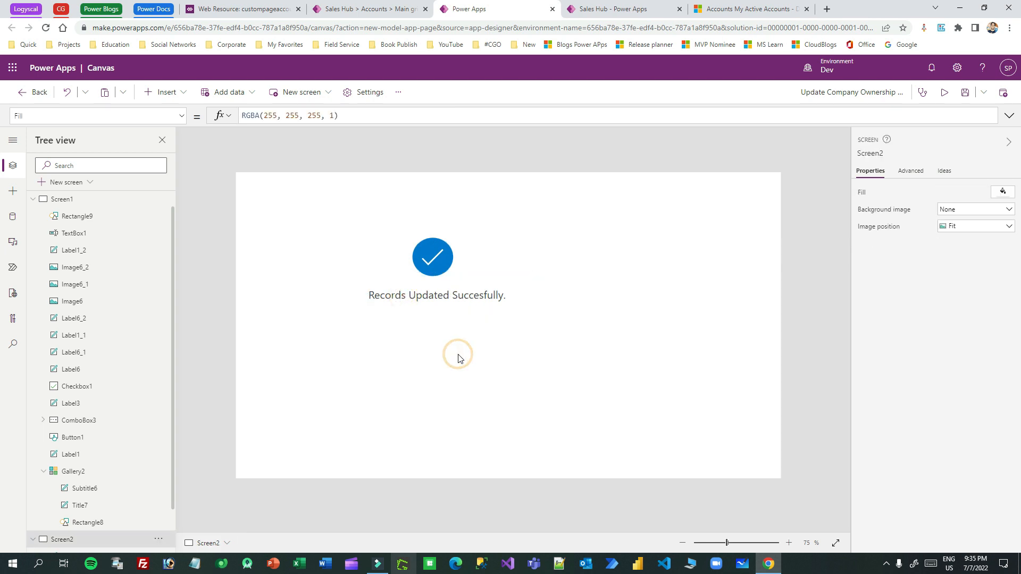
# Step: Return to the Update button's OnSelect formula on Screen1 and examine the Navigate call to Screen2 with ScreenTransition.CoverRight
pyautogui.click(53, 205)
pyautogui.click(387, 297)
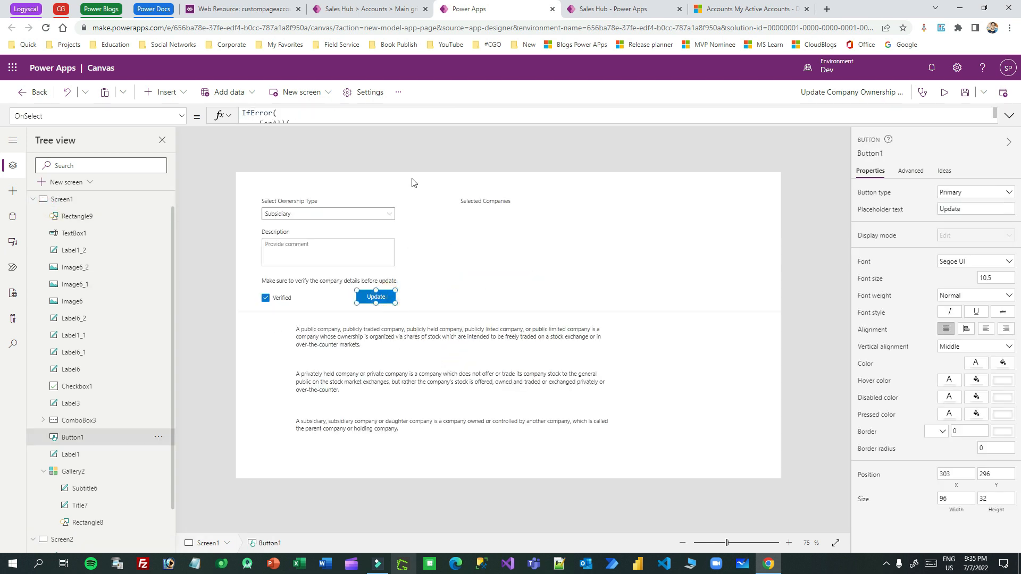
pyautogui.click(410, 121)
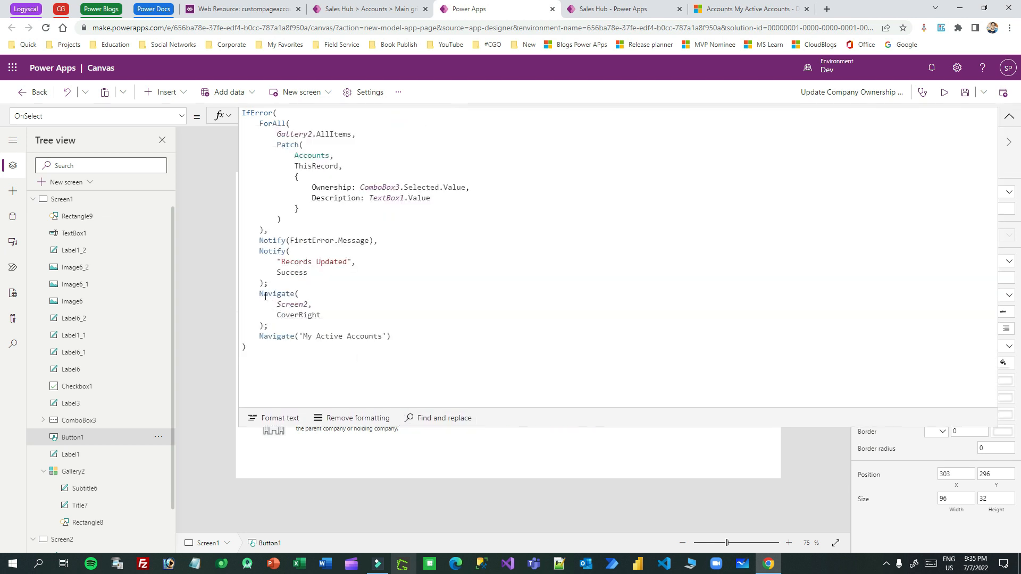
pyautogui.click(288, 304)
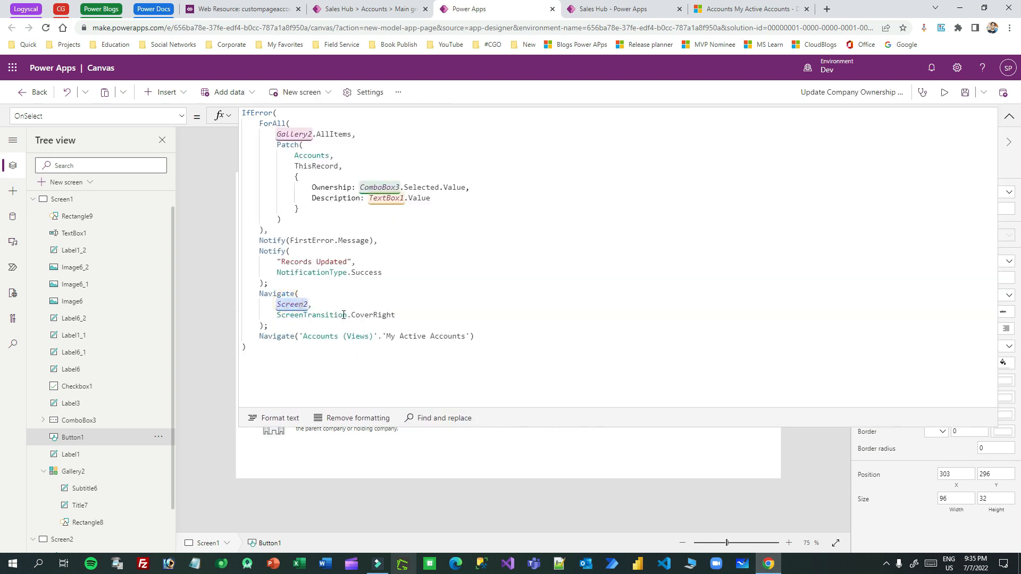
pyautogui.click(373, 315)
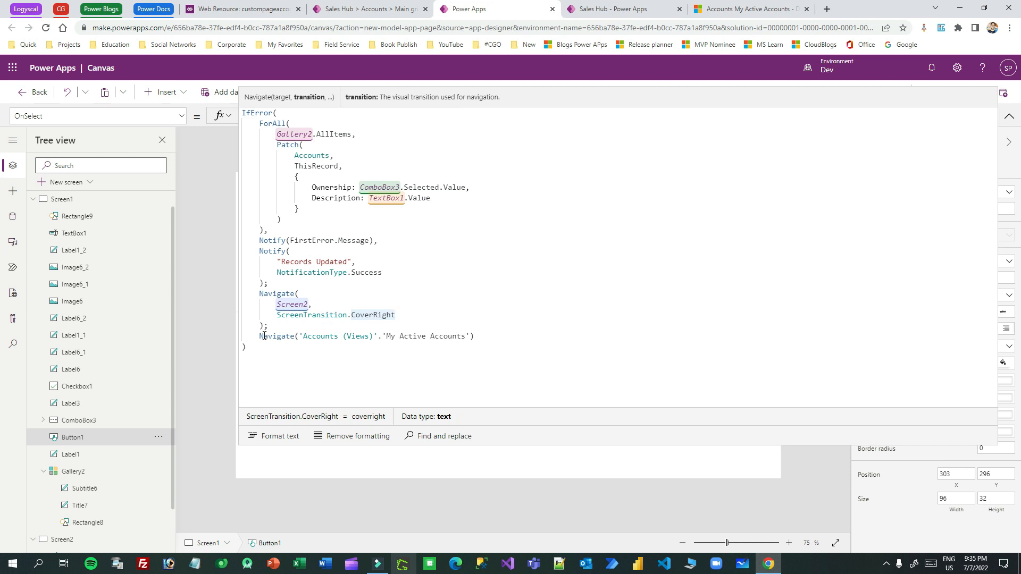
# Step: Examine the final Navigate call to 'Accounts (Views)'.'My Active Accounts' and check the matching accounts view in Dynamics 365
pyautogui.moveTo(259, 336); pyautogui.dragTo(470, 336)
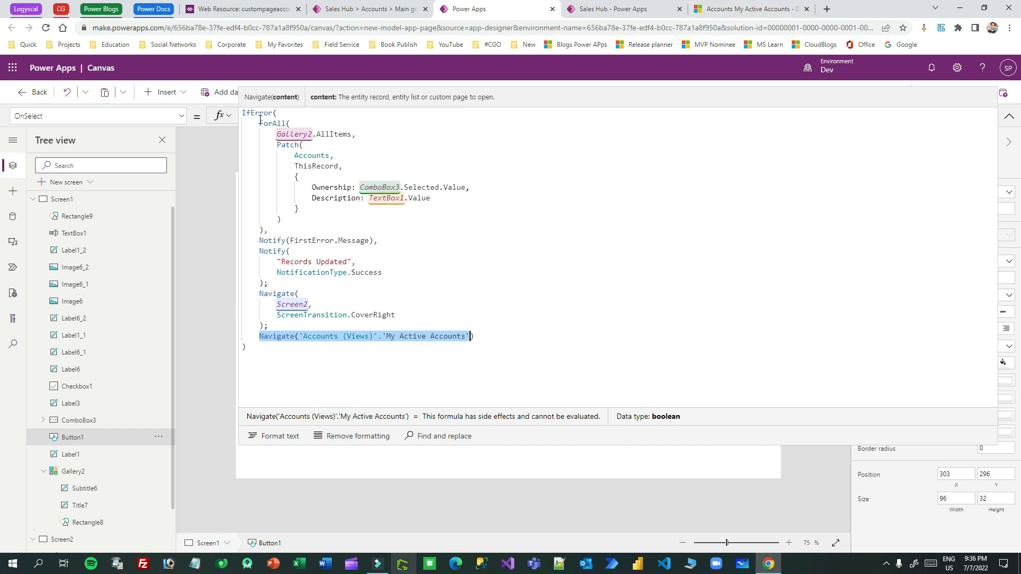
pyautogui.moveTo(252, 123); pyautogui.dragTo(304, 328)
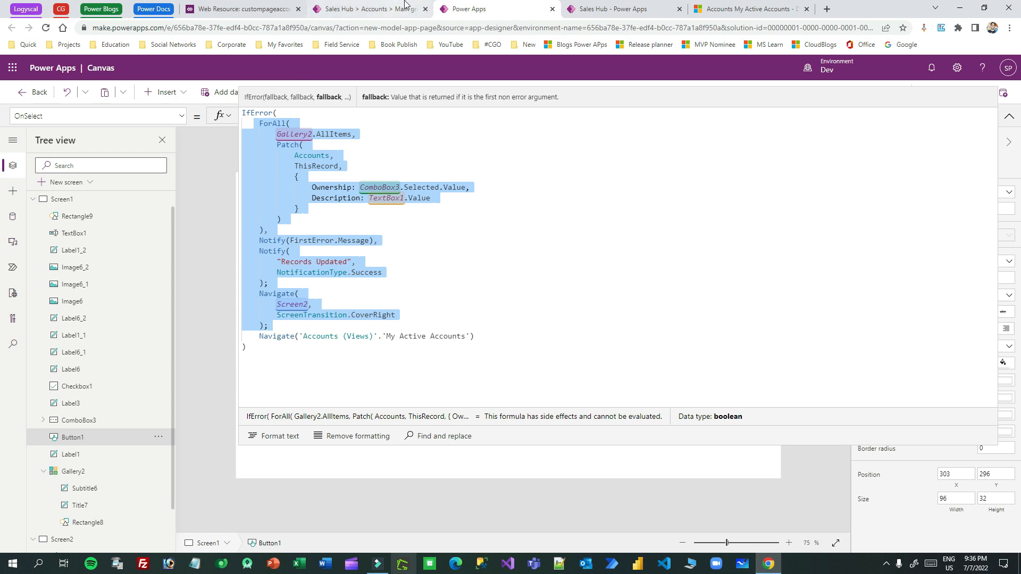
pyautogui.click(749, 9)
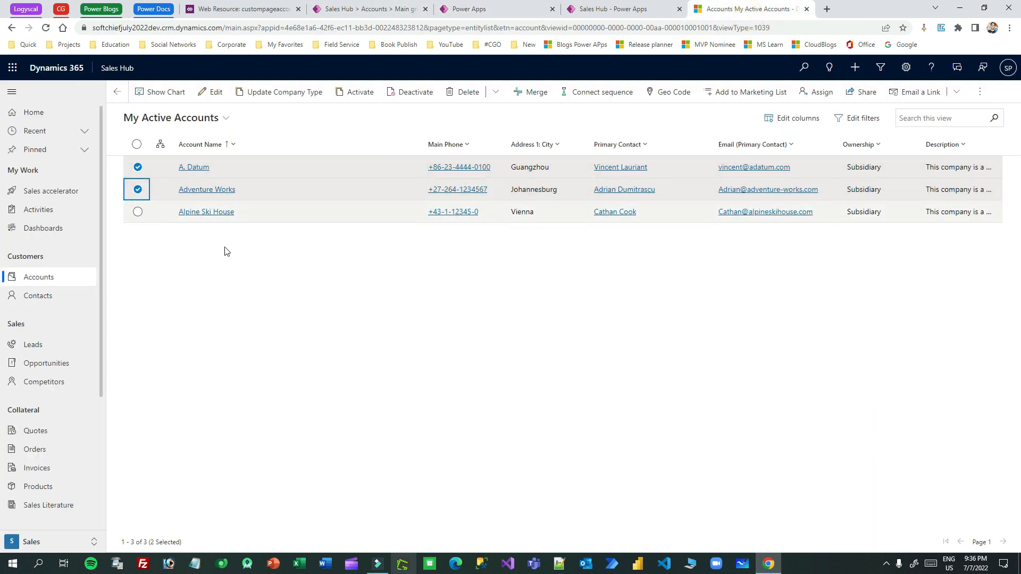
pyautogui.click(597, 9)
pyautogui.click(518, 7)
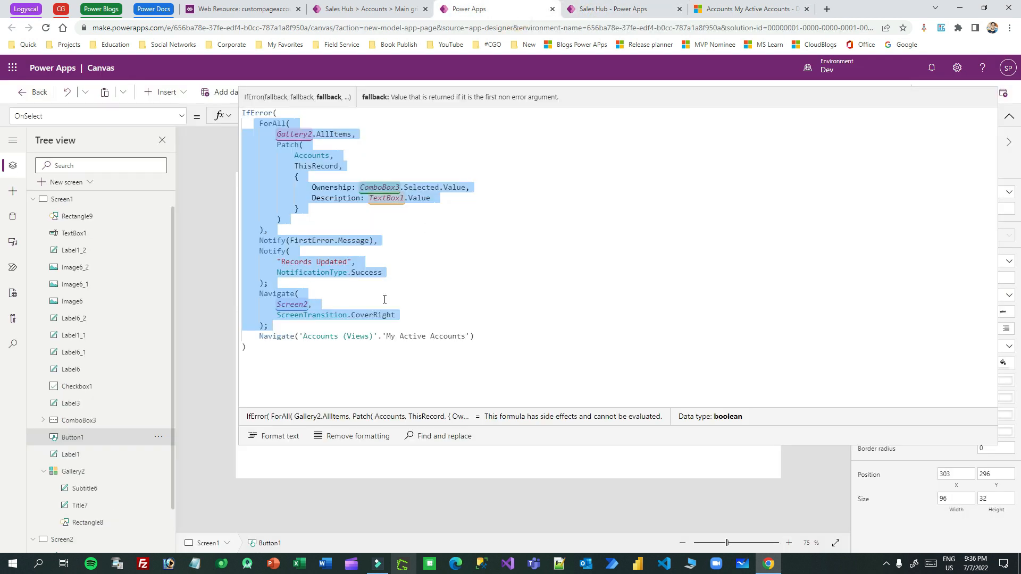
pyautogui.moveTo(255, 336); pyautogui.dragTo(483, 341)
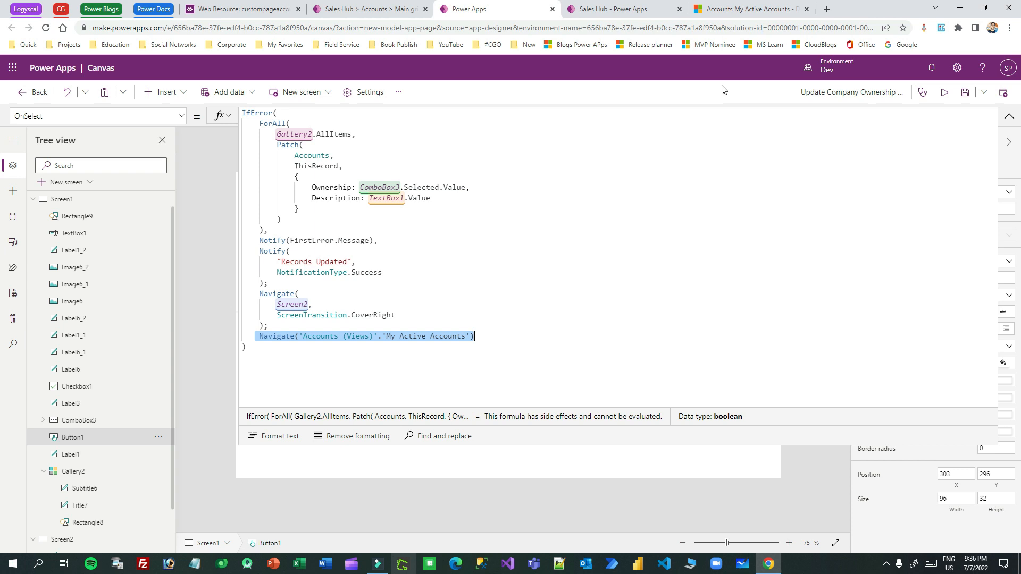
# Step: In Dynamics 365, run Update Company Type on the two selected accounts with ownership Private, description "test" and Verified ticked
pyautogui.click(723, 13)
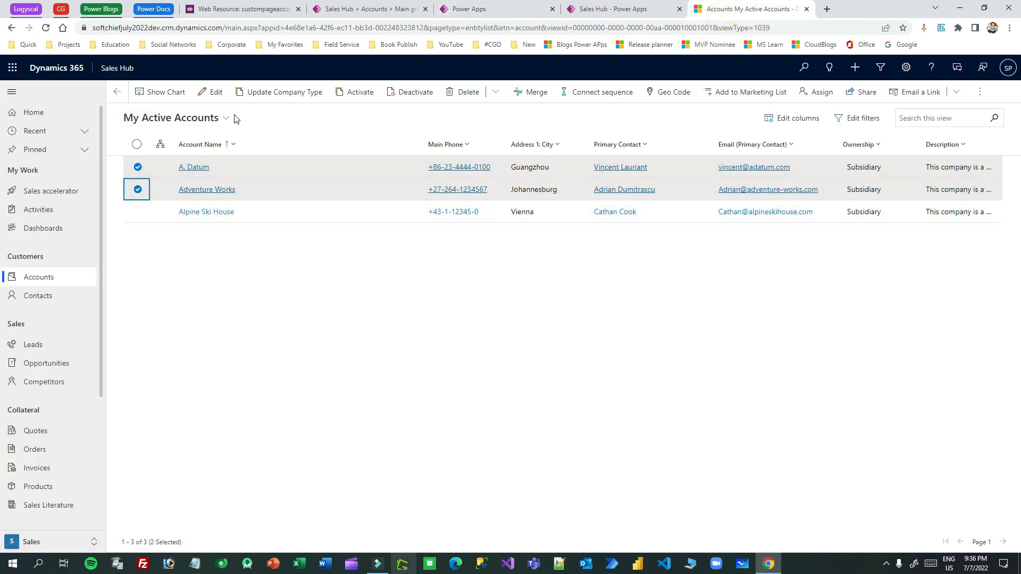
pyautogui.click(255, 89)
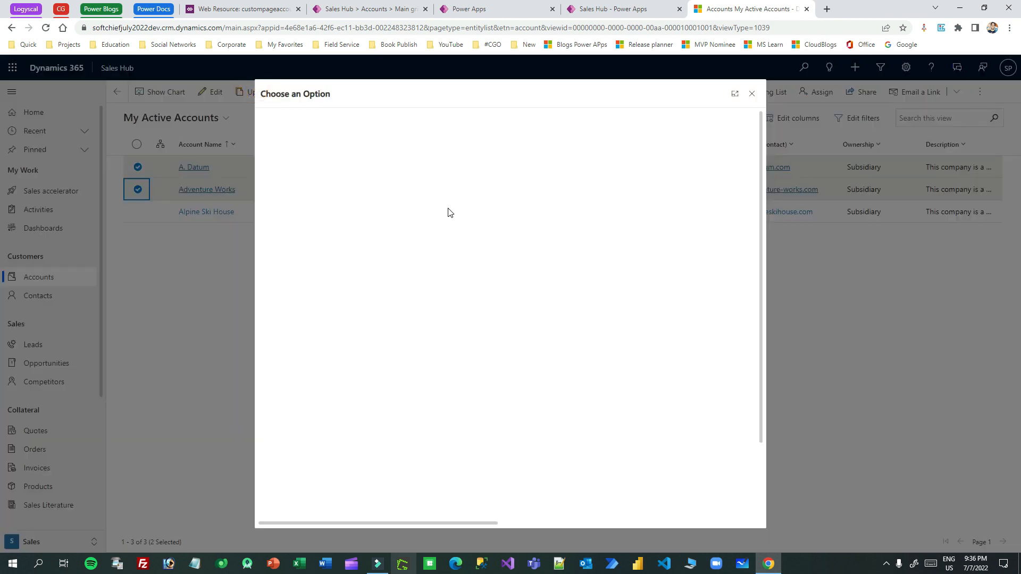
pyautogui.click(423, 163)
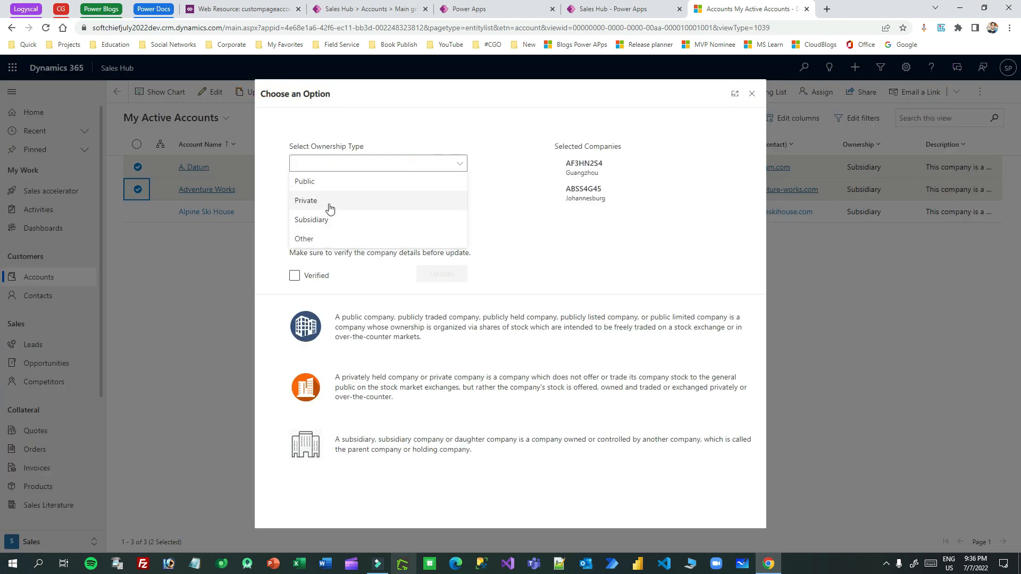
pyautogui.click(329, 206)
pyautogui.click(348, 223)
pyautogui.write('test')
pyautogui.click(296, 275)
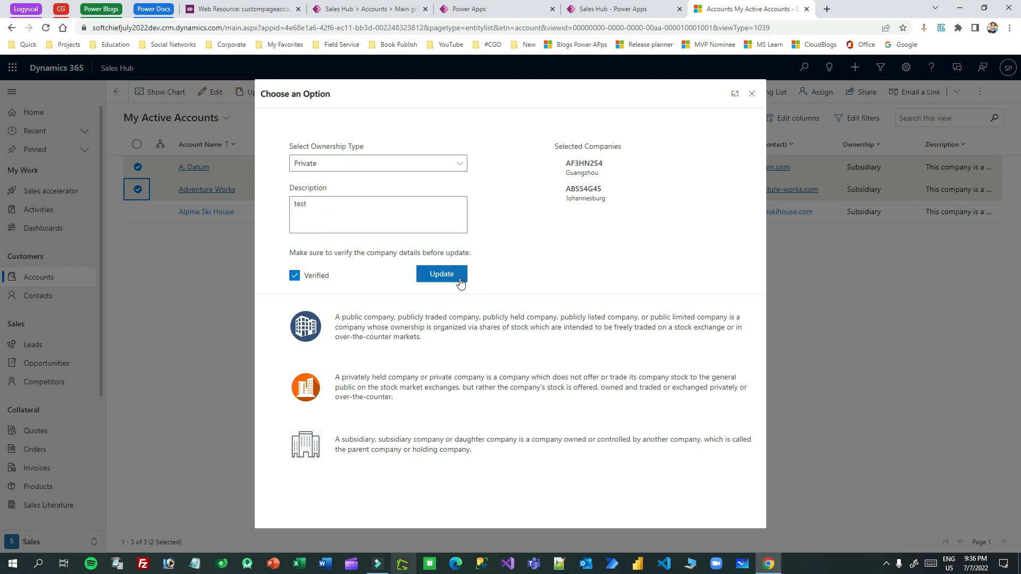
pyautogui.click(460, 281)
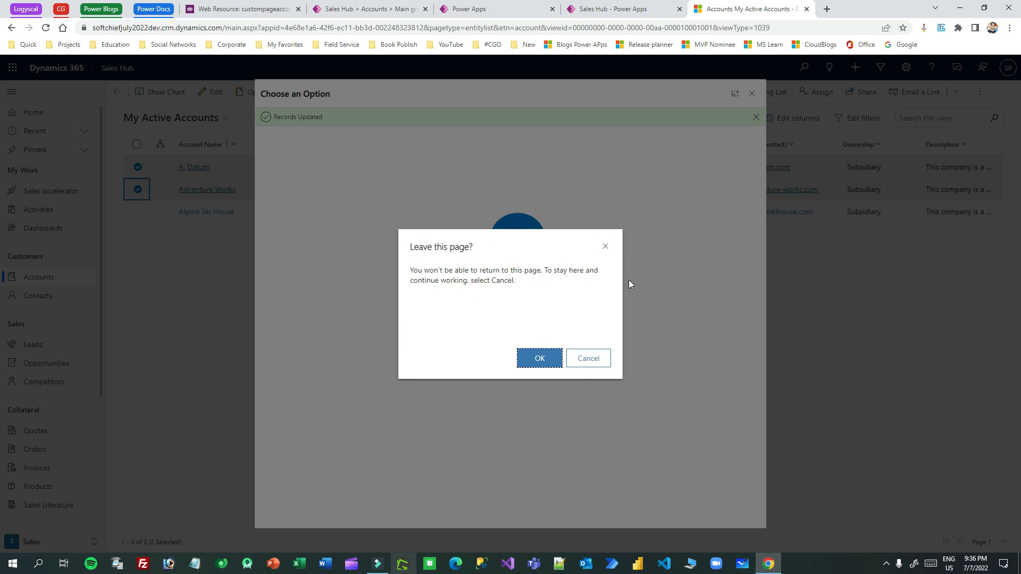
# Step: Choose to stay on the page, close the Choose an Option dialog, deselect the accounts and refresh the list
pyautogui.click(588, 358)
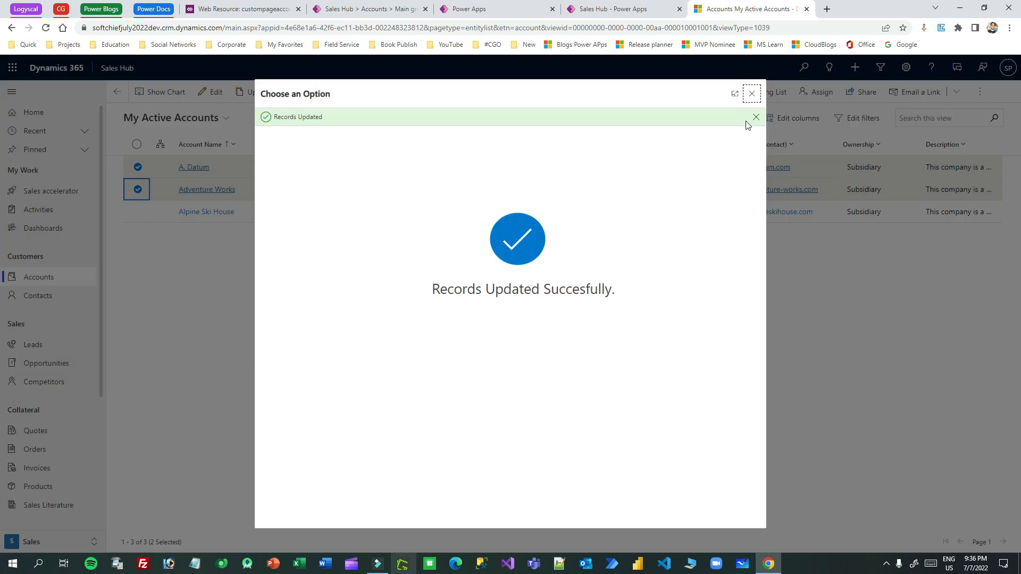
pyautogui.click(751, 93)
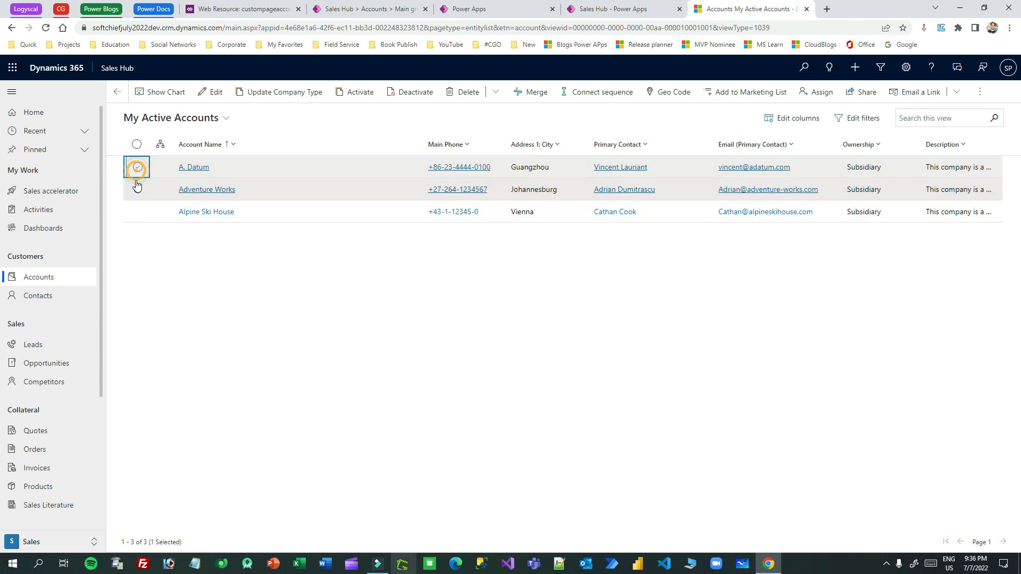
pyautogui.click(607, 97)
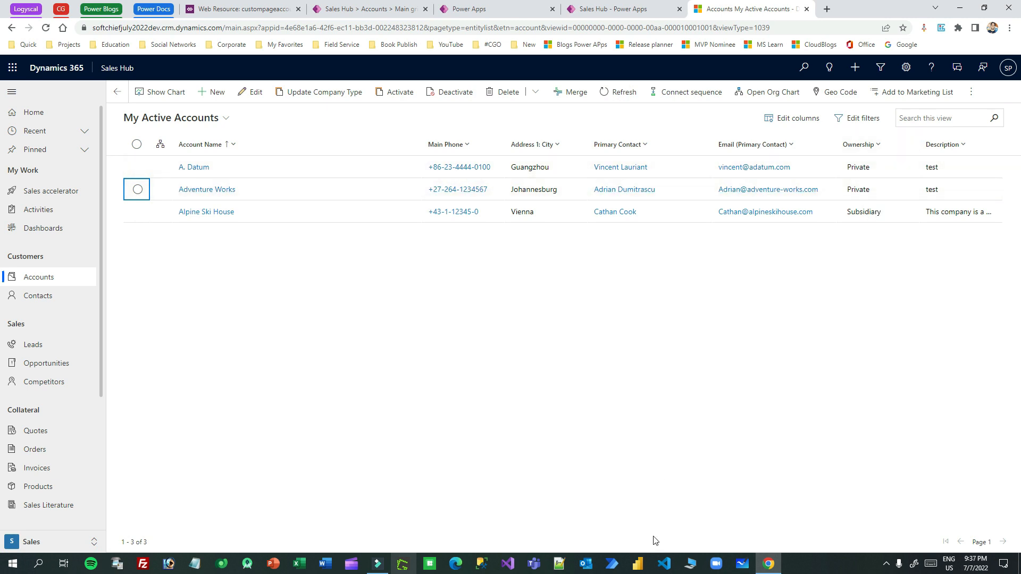
# Step: Switch back to Power Apps and re-examine the Navigate call to 'My Active Accounts' in the OnSelect formula
pyautogui.click(473, 9)
pyautogui.moveTo(278, 341)
pyautogui.mouseDown()
pyautogui.moveTo(257, 336)
pyautogui.moveTo(482, 339)
pyautogui.mouseUp()
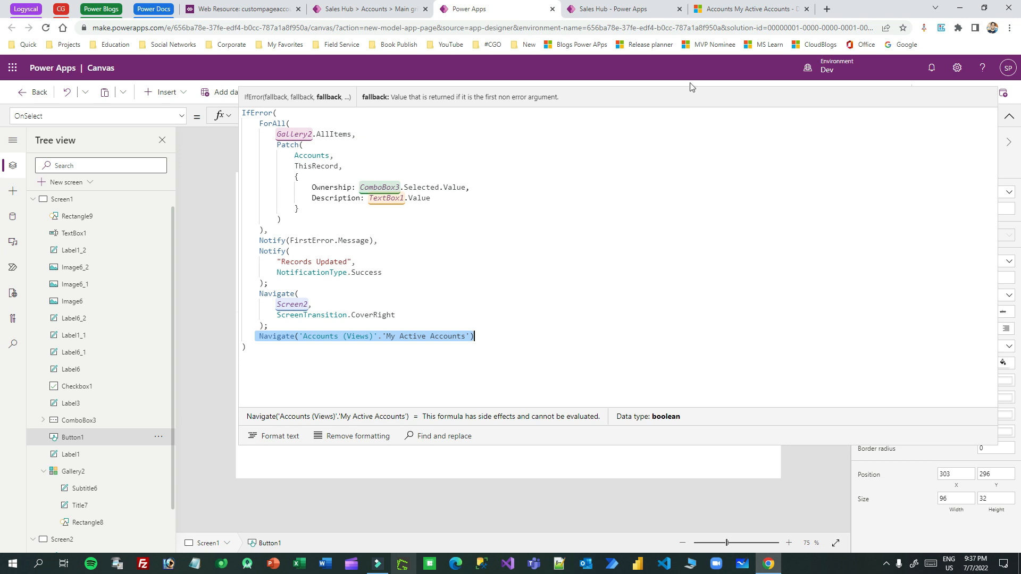
# Step: In the Dynamics 365 list, select Adventure Works and Alpine Ski House and open Update Company Type for them
pyautogui.click(726, 9)
pyautogui.click(138, 189)
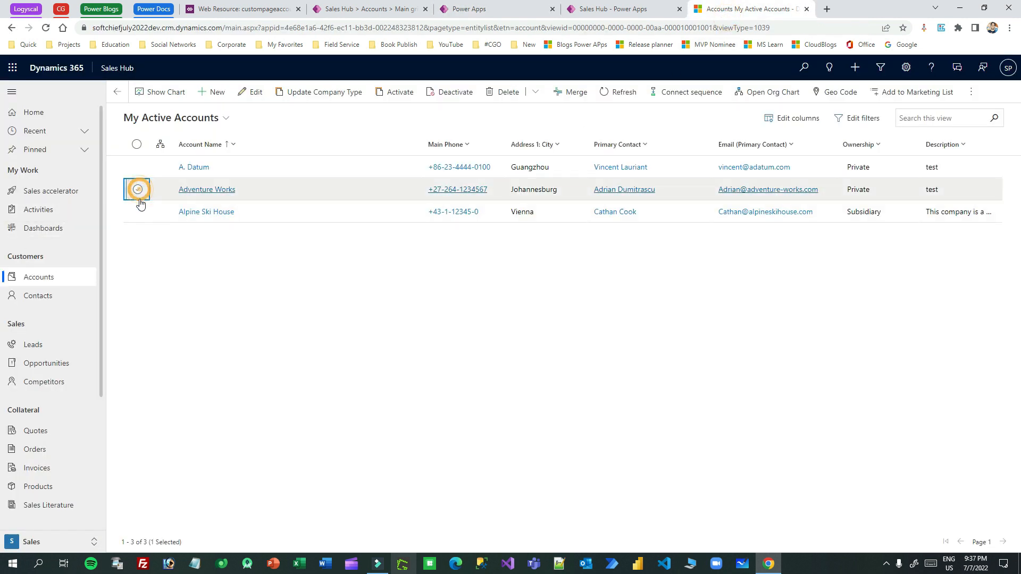
pyautogui.click(137, 211)
pyautogui.click(285, 93)
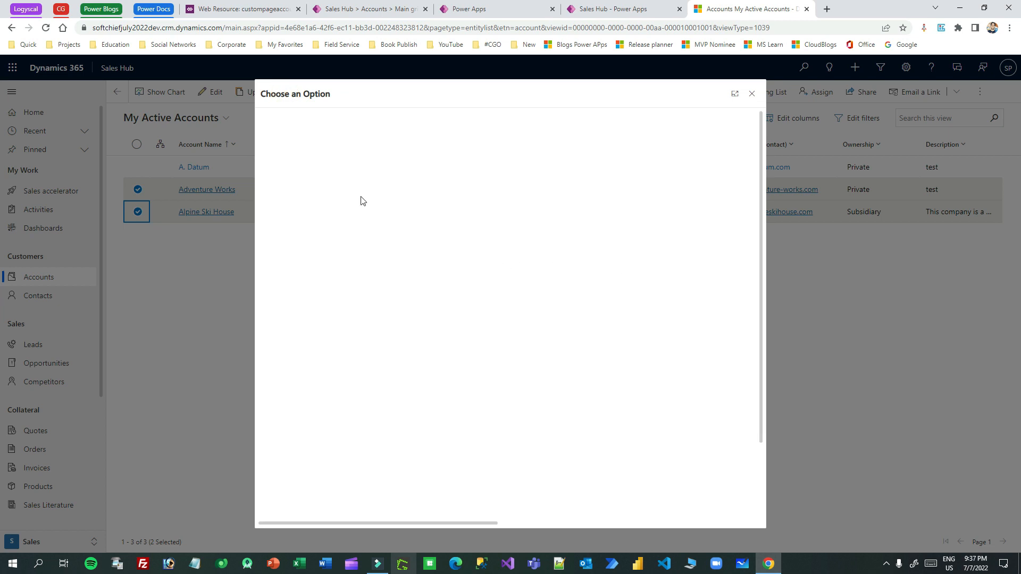
# Step: Update the selected companies to ownership Other with description "ffdfsdf" and Verified ticked, and agree to leave the page
pyautogui.click(383, 163)
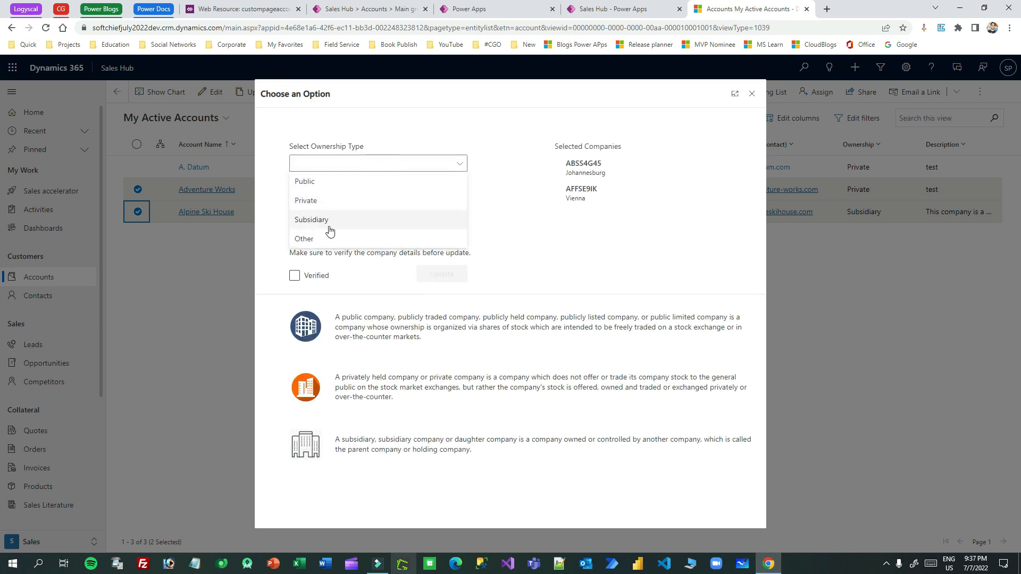
pyautogui.click(332, 240)
pyautogui.click(336, 210)
pyautogui.write('ffdfsdf')
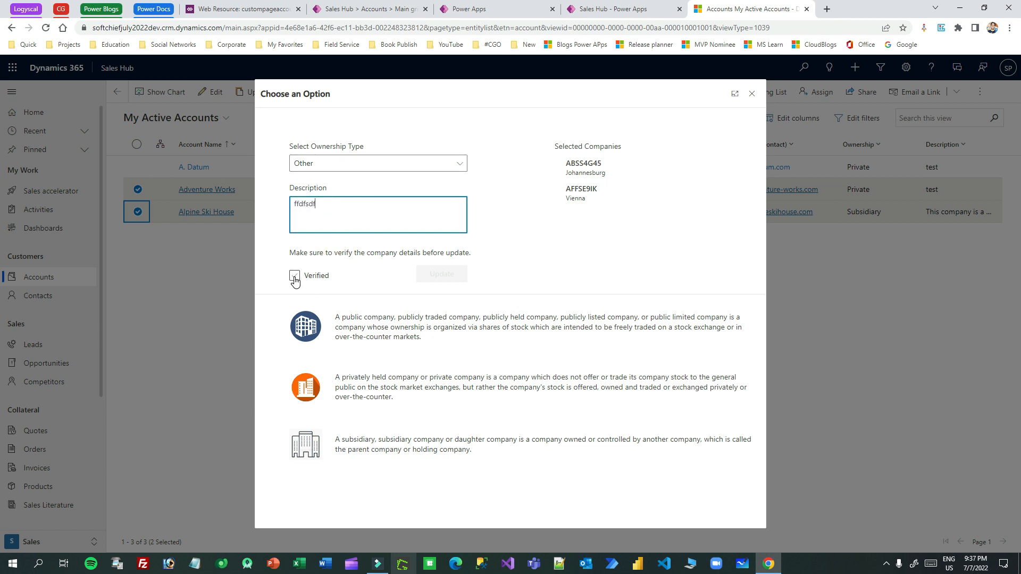
pyautogui.click(294, 277)
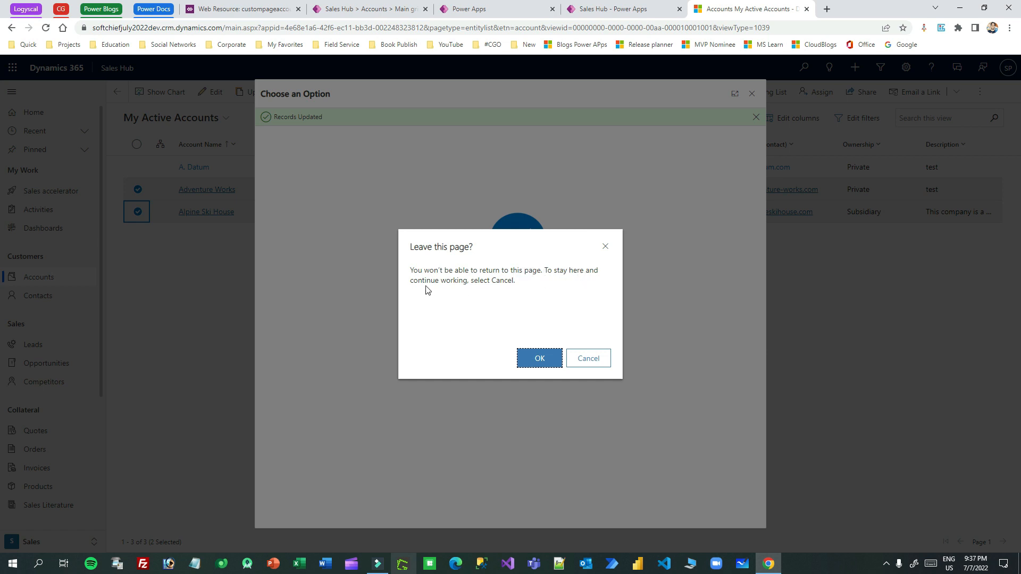
pyautogui.click(542, 358)
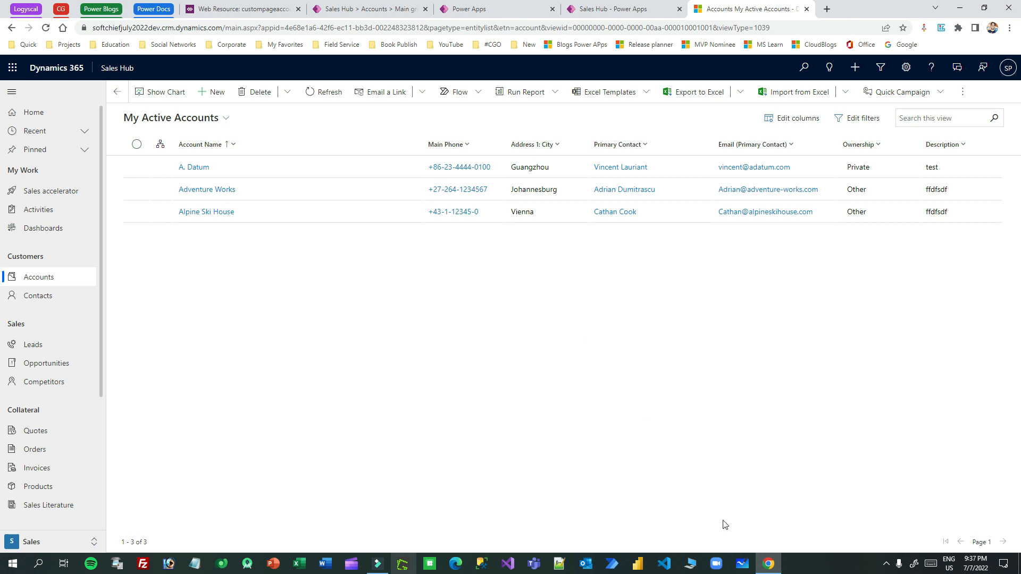
# Step: Back in Power Apps, delete the Navigate call to Screen2 from the Update button's OnSelect formula and collapse the formula
pyautogui.click(504, 8)
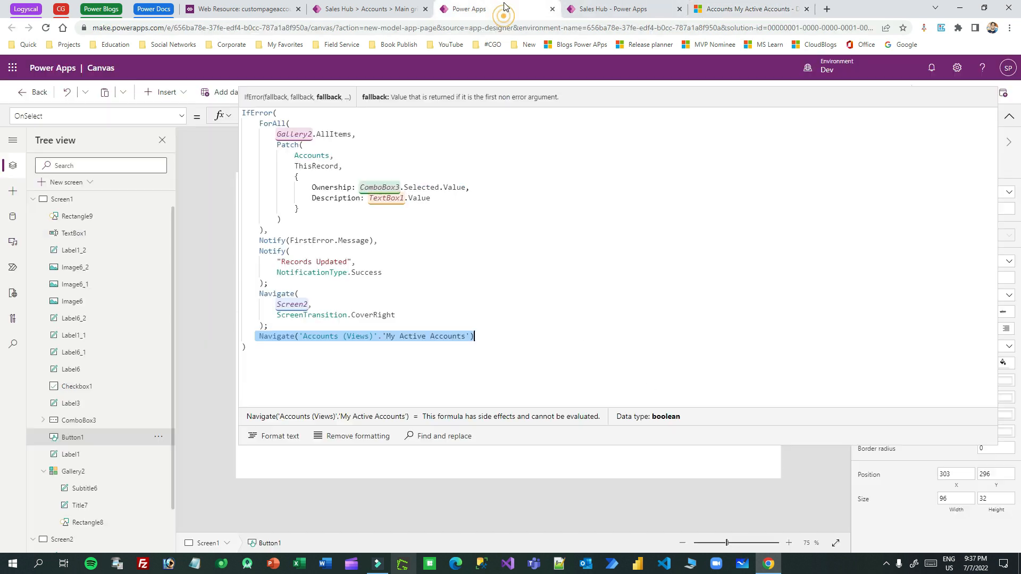
pyautogui.moveTo(307, 327); pyautogui.dragTo(282, 287)
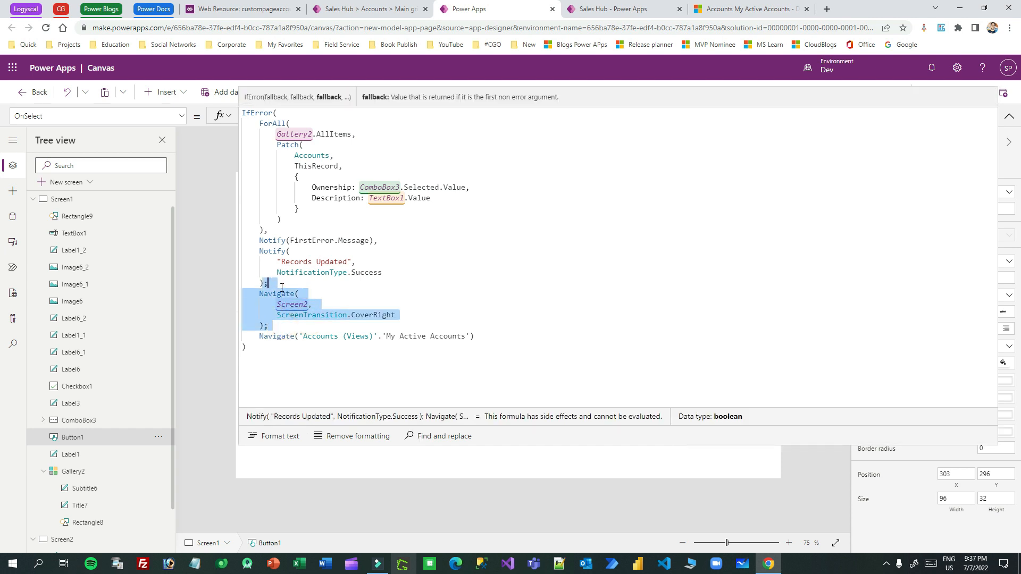
pyautogui.press('Delete')
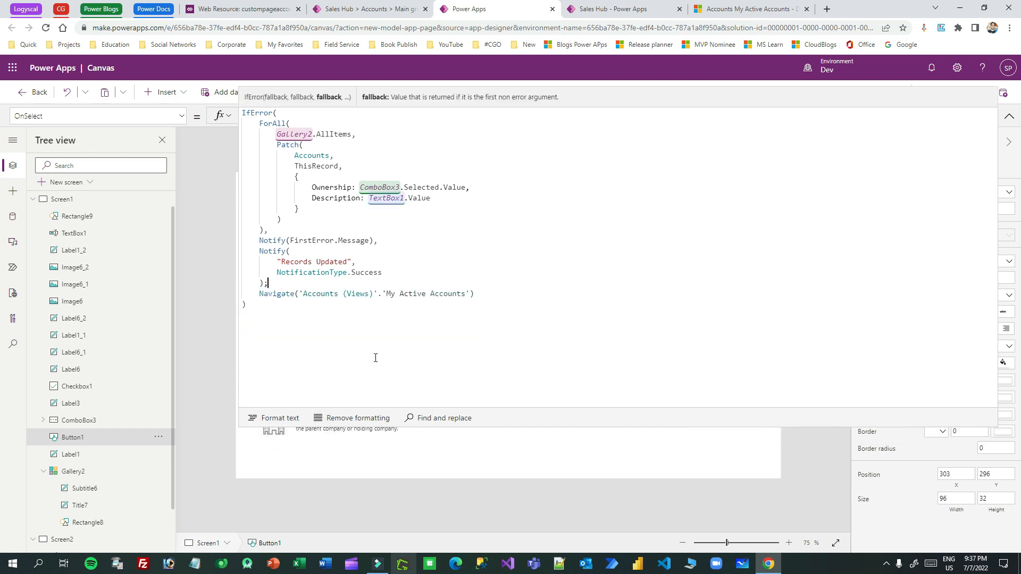
pyautogui.moveTo(433, 431); pyautogui.dragTo(633, 104)
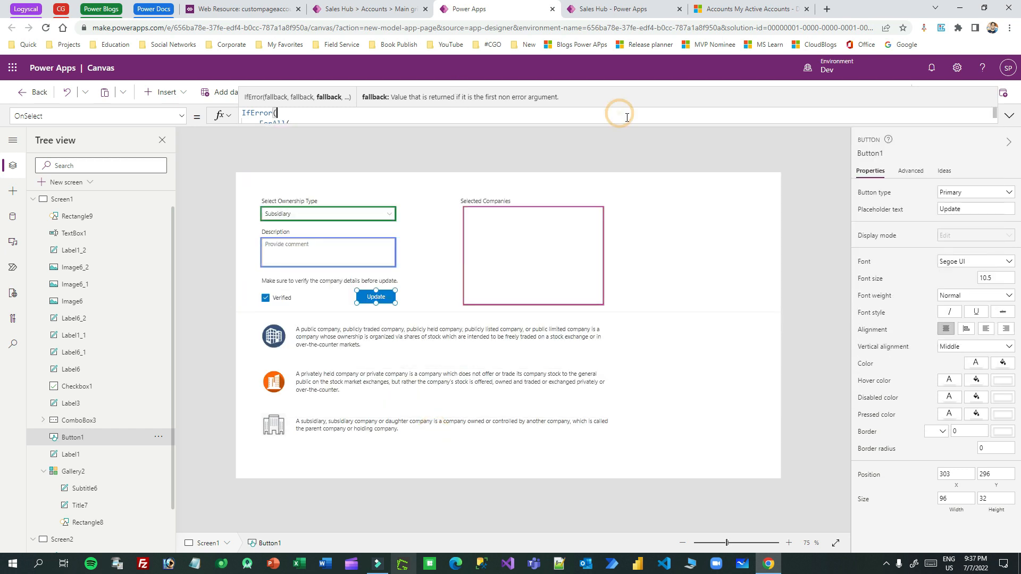
pyautogui.click(750, 291)
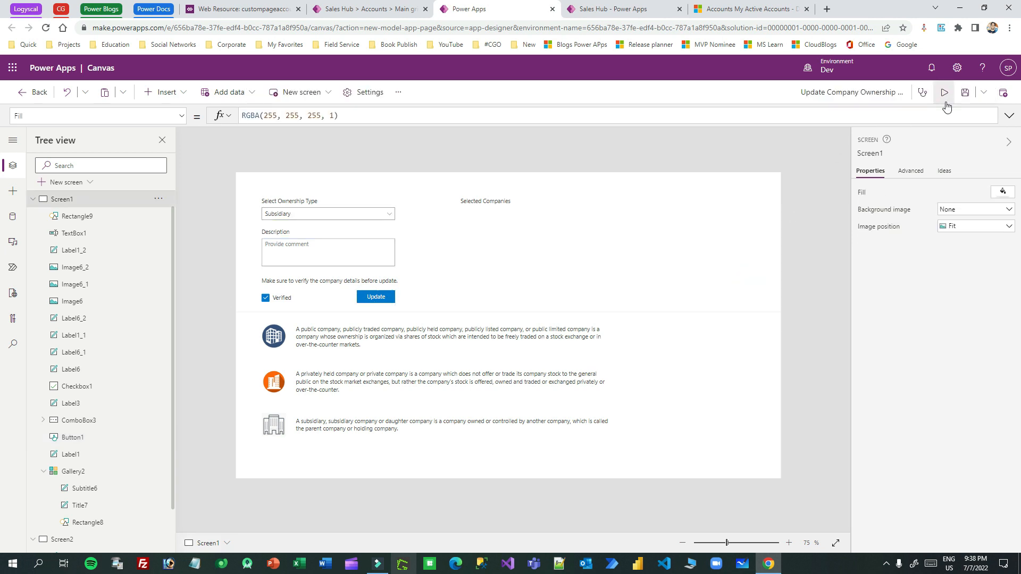
# Step: Publish this version of the Update Company Ownership New page and publish the Sales Hub app
pyautogui.click(983, 92)
pyautogui.click(959, 154)
pyautogui.click(612, 9)
pyautogui.click(955, 92)
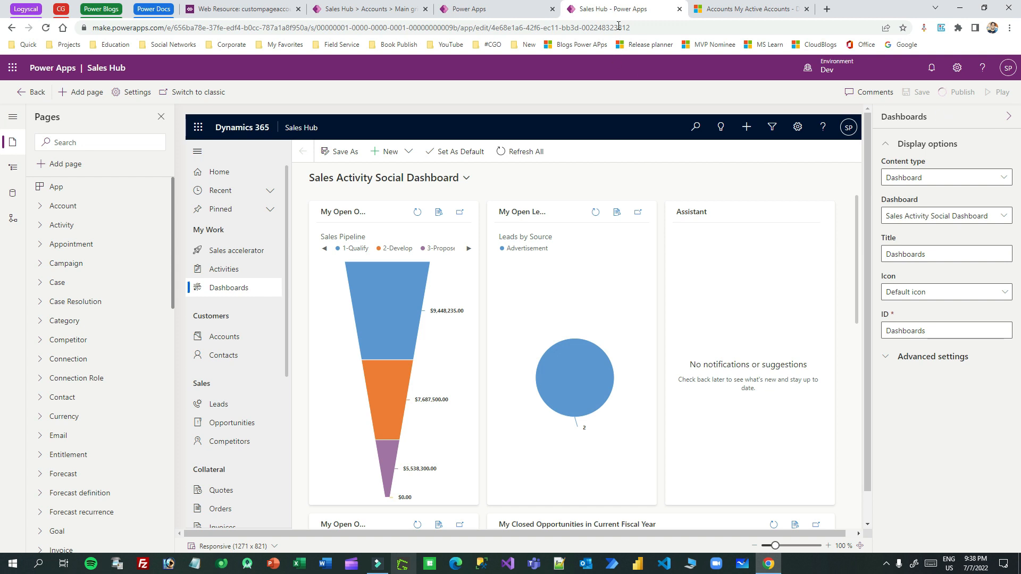
pyautogui.click(499, 7)
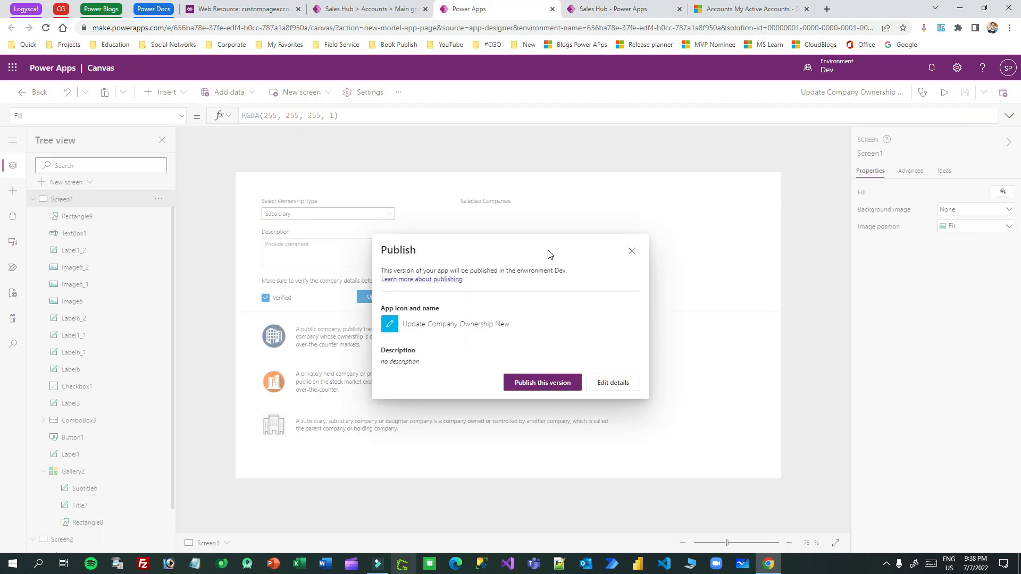
pyautogui.click(547, 385)
pyautogui.click(632, 8)
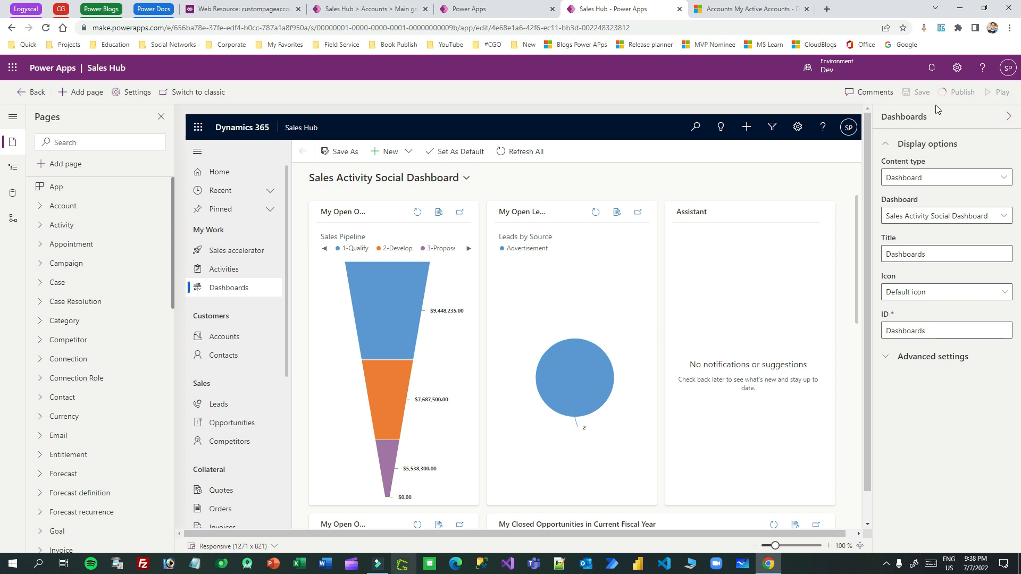
pyautogui.click(488, 9)
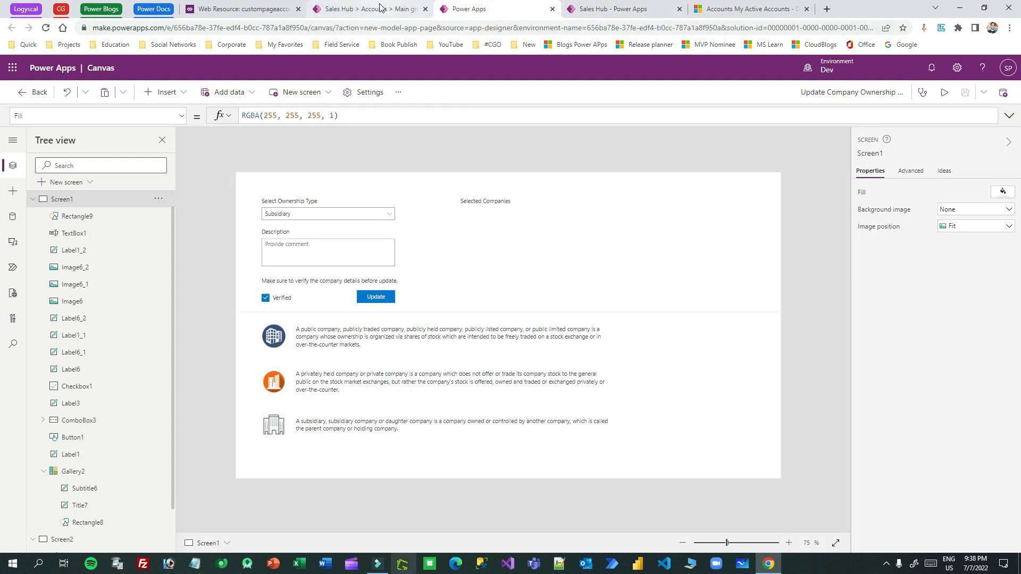
# Step: Switch to the Accounts main grid command designer, review the available command bar locations and select the Update Company Type command
pyautogui.click(379, 12)
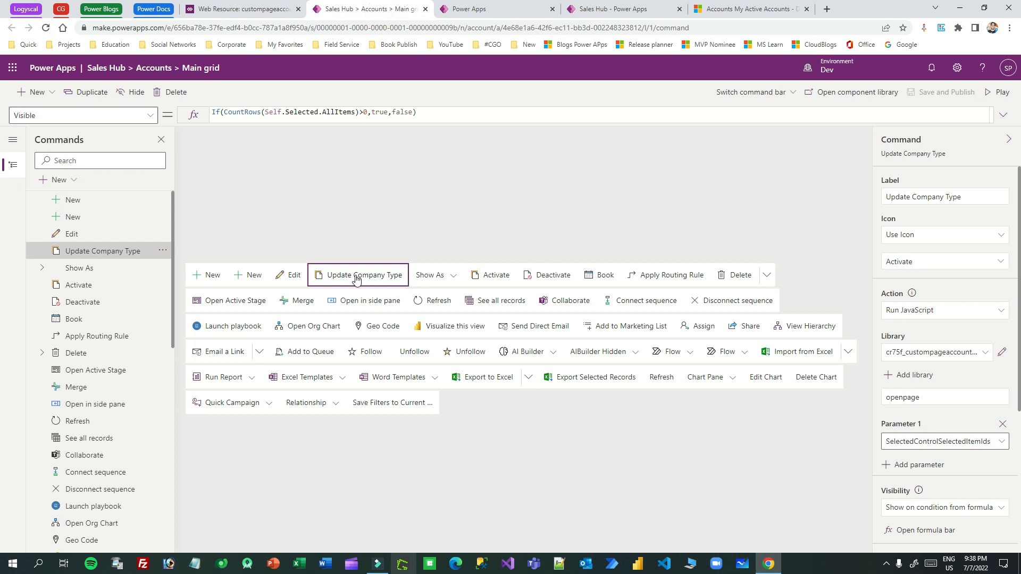
pyautogui.click(774, 93)
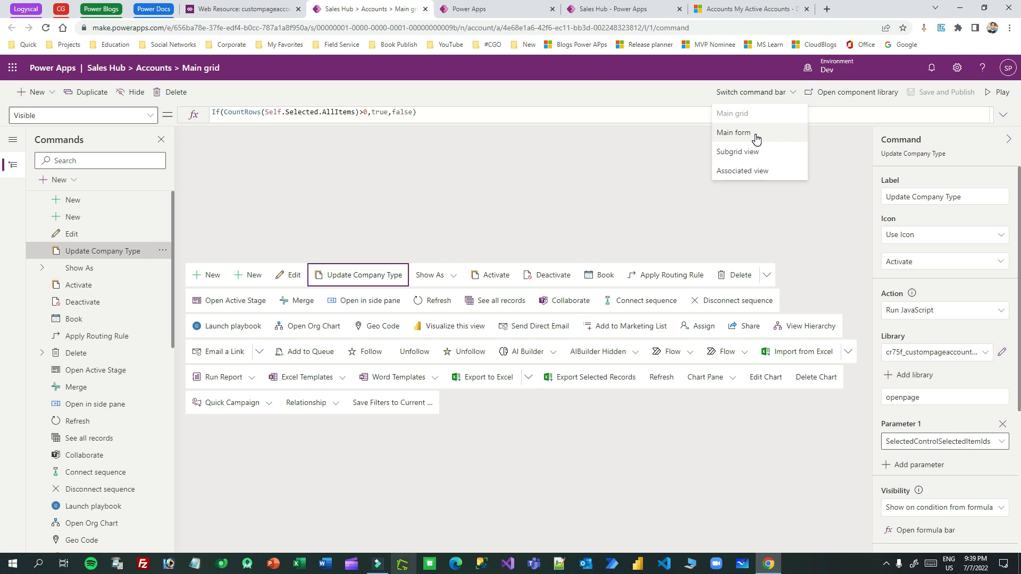
pyautogui.click(741, 116)
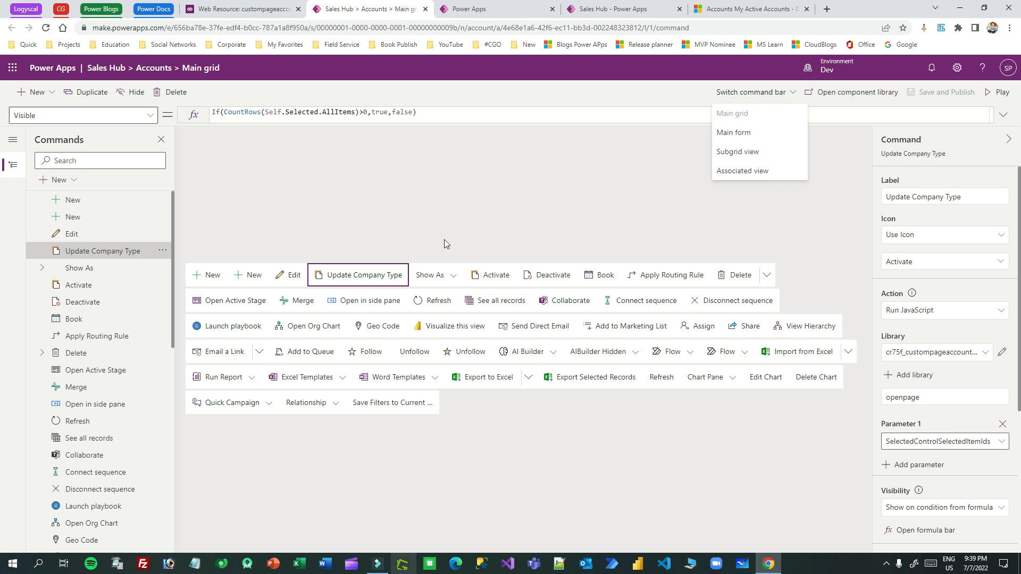
pyautogui.click(366, 272)
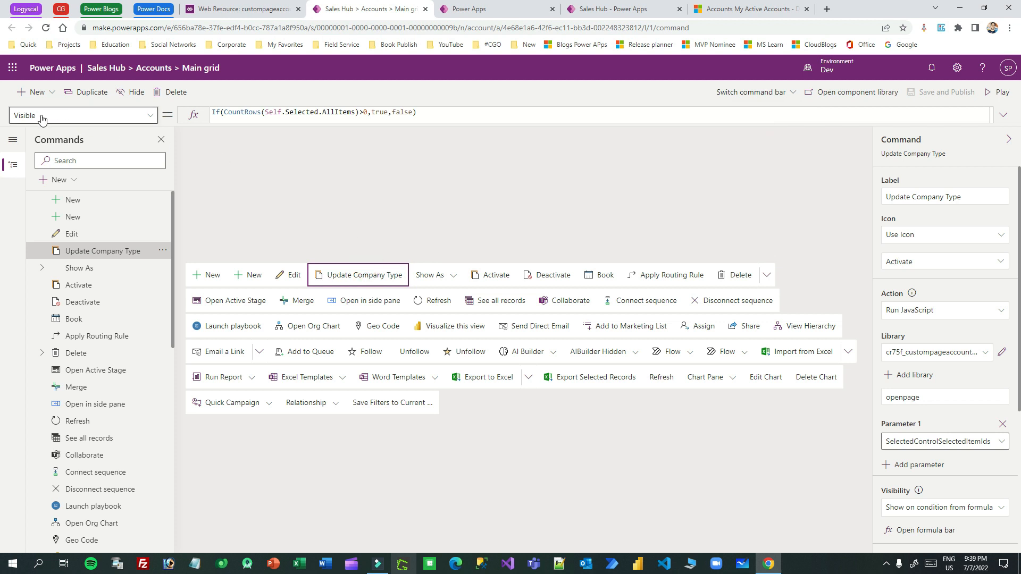
# Step: Examine the Update Company Type command's Visible formula, covering the CountRows condition and its true and false results
pyautogui.click(221, 113)
pyautogui.doubleClick(240, 112)
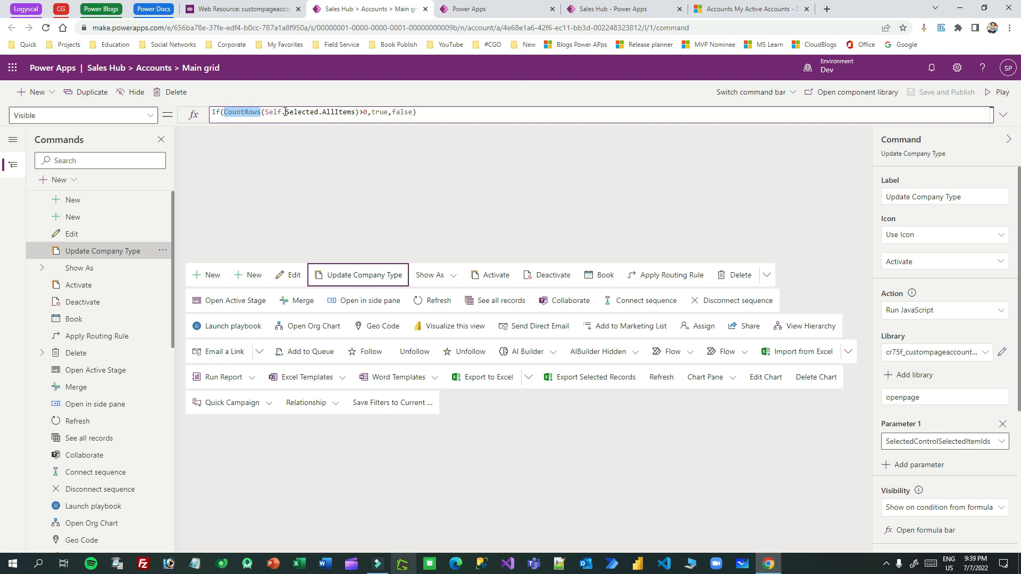
pyautogui.doubleClick(349, 111)
pyautogui.click(358, 112)
pyautogui.doubleClick(382, 112)
pyautogui.click(407, 113)
pyautogui.moveTo(282, 114); pyautogui.dragTo(452, 115)
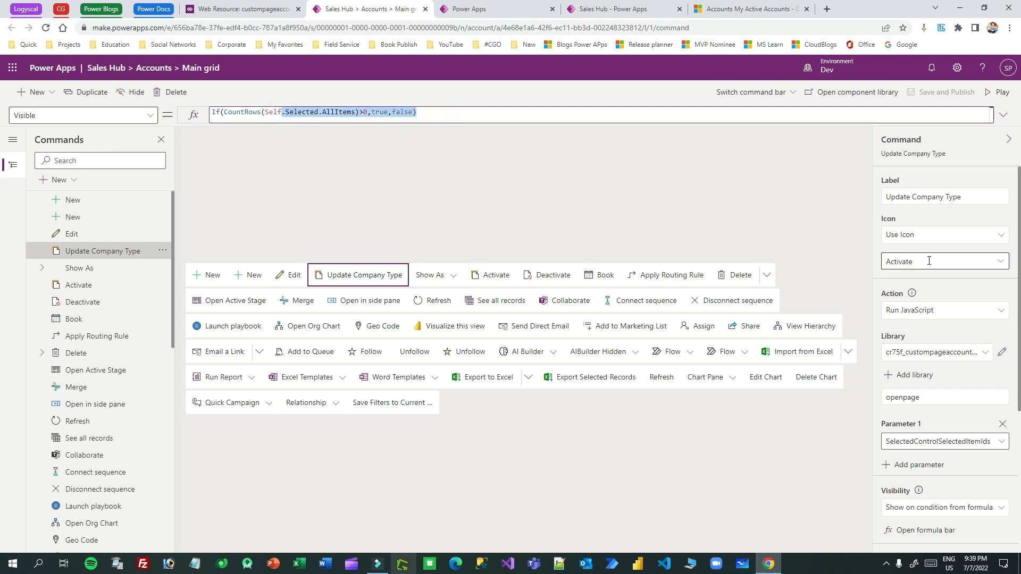
# Step: Examine the command's action type options, the JavaScript function it calls and its parameter and visibility settings
pyautogui.scroll(-2, 924, 307)
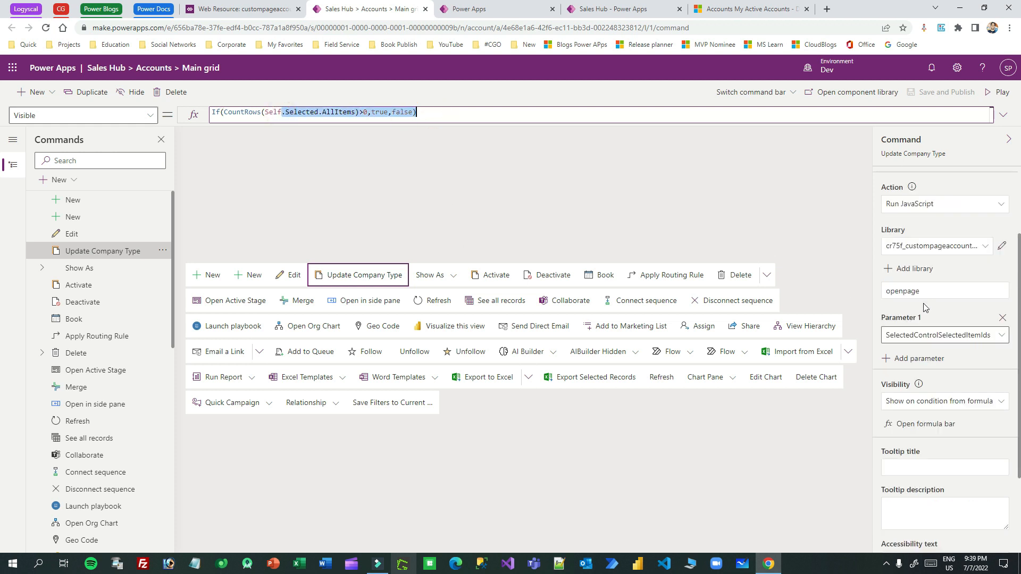
pyautogui.click(942, 203)
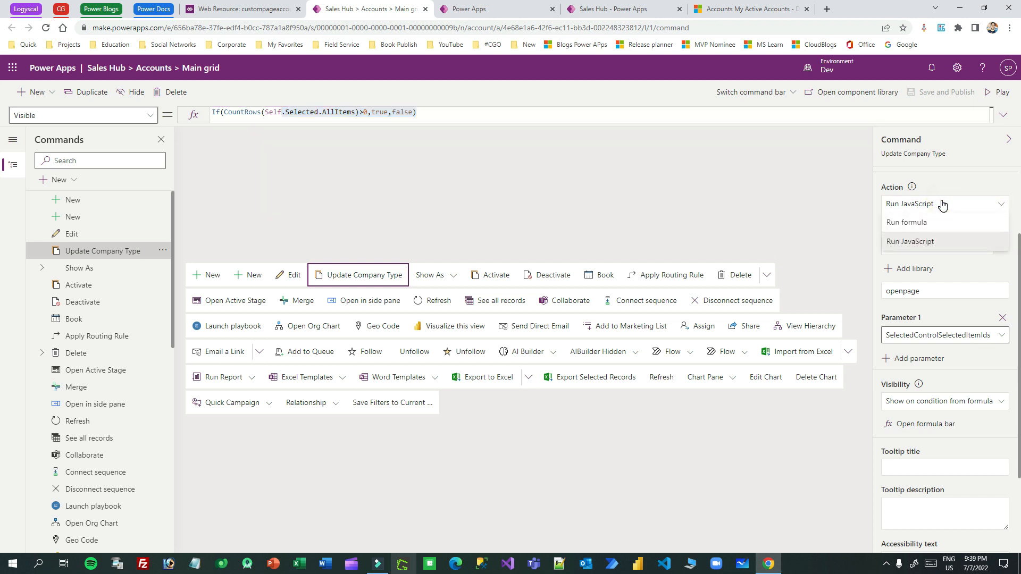
pyautogui.click(942, 204)
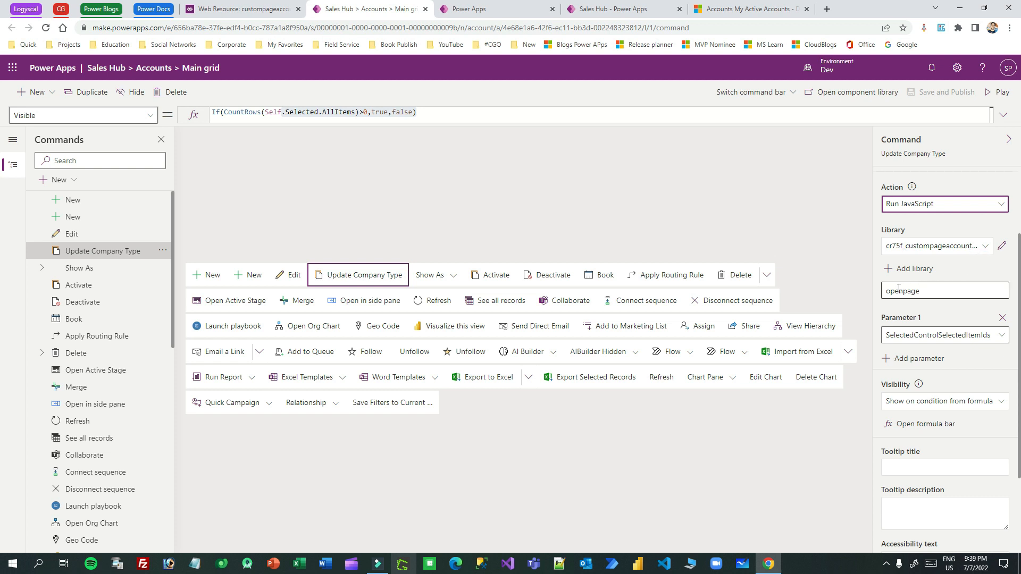
pyautogui.moveTo(925, 290); pyautogui.dragTo(887, 291)
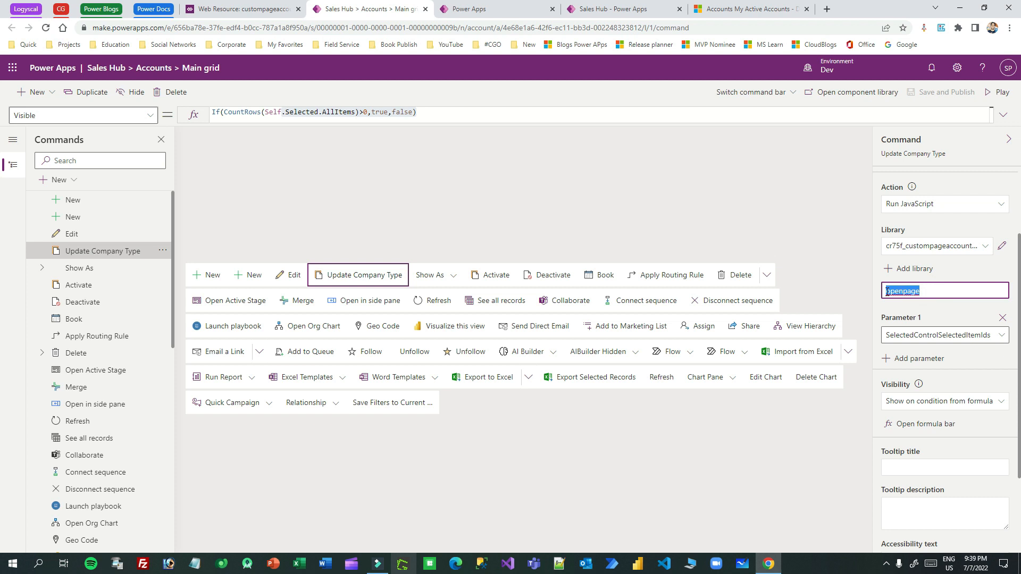
pyautogui.click(900, 291)
pyautogui.doubleClick(907, 288)
pyautogui.scroll(-2, 959, 289)
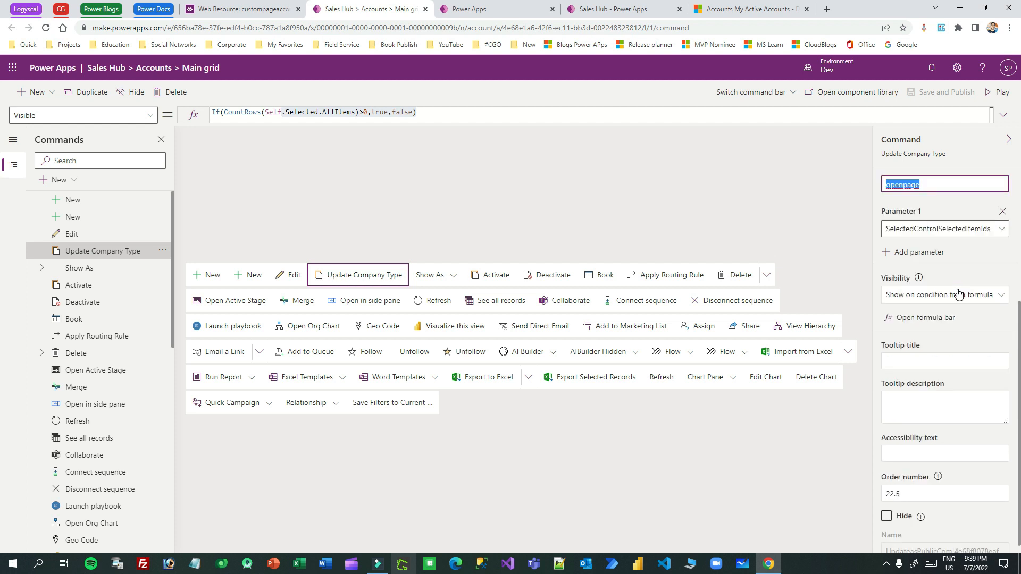
# Step: Open the custompageaccountscript web resource's source in the text editor
pyautogui.click(261, 10)
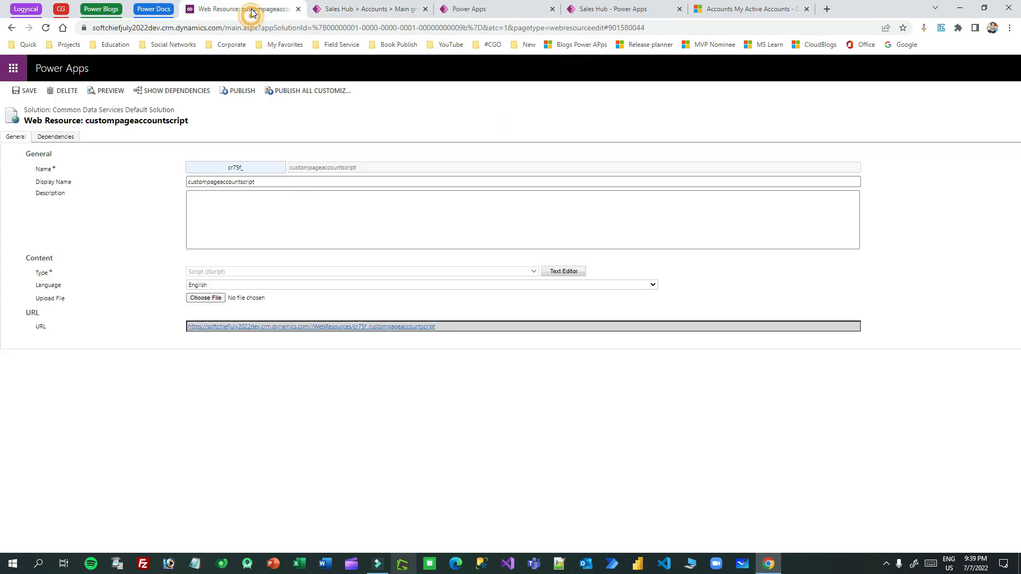
pyautogui.click(574, 273)
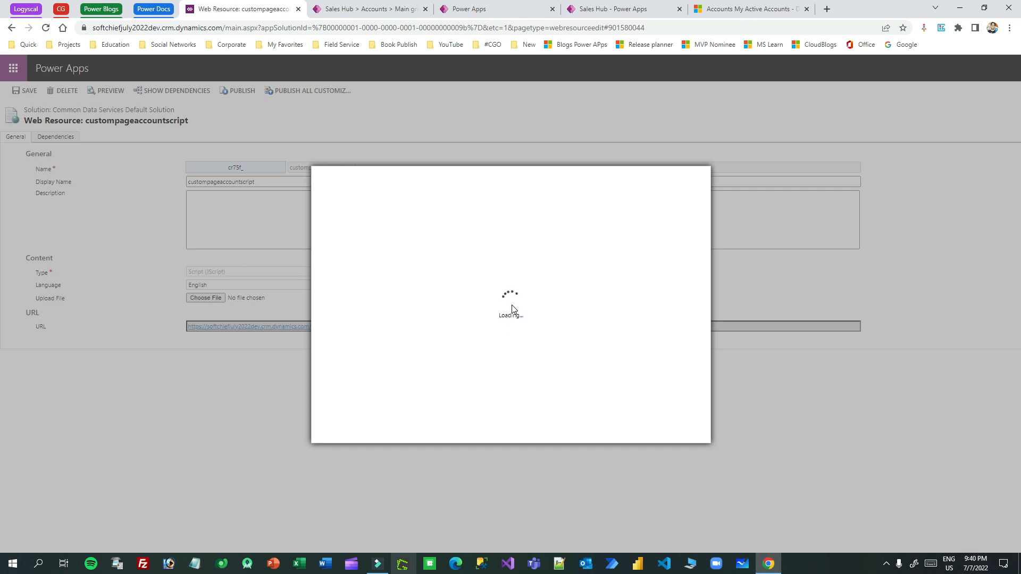
pyautogui.click(625, 9)
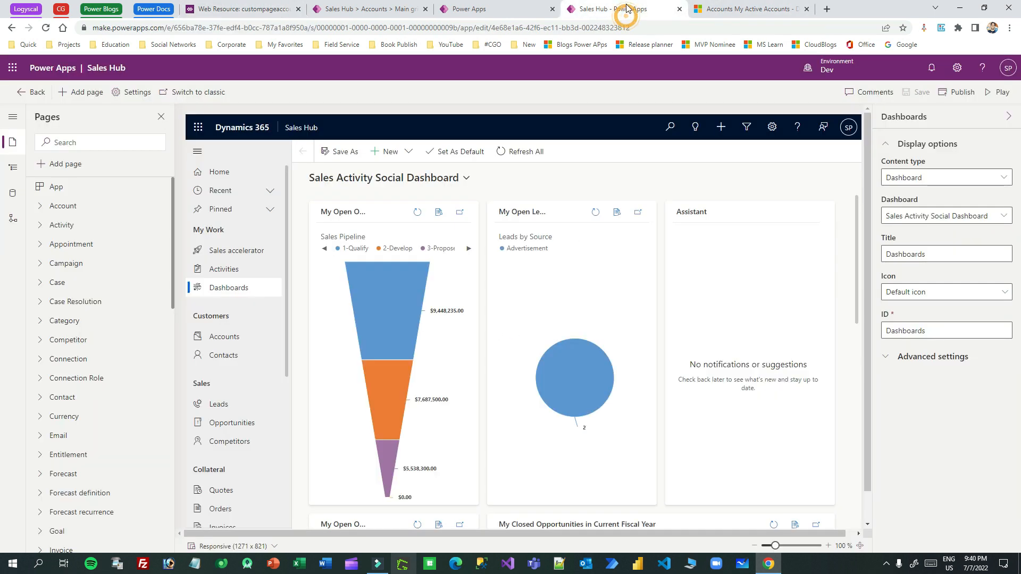
pyautogui.click(366, 9)
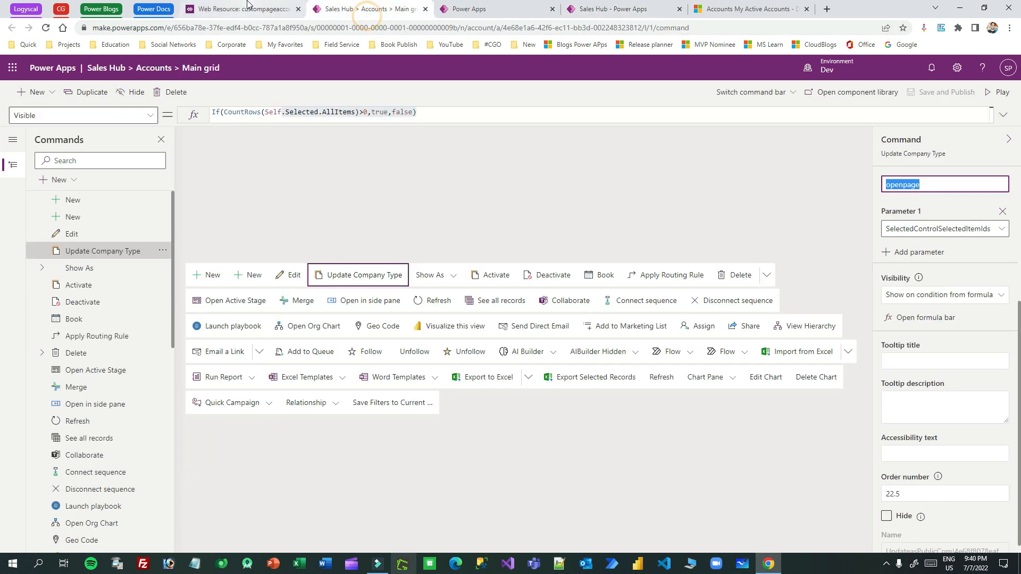
pyautogui.click(242, 9)
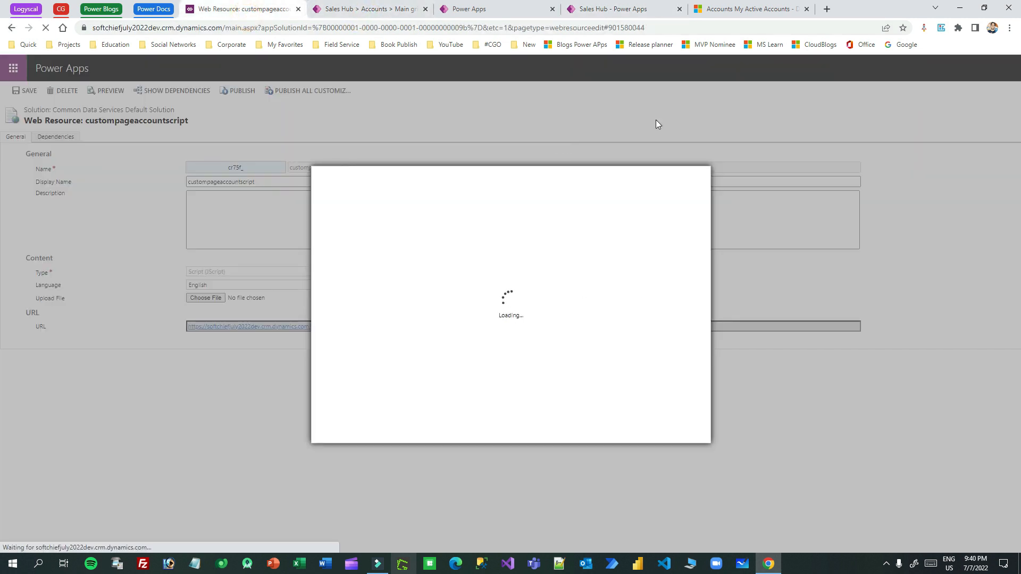
# Step: In Dynamics 365, reload My Active Accounts, select A. Datum and Adventure Works, and open Update Company Type for them
pyautogui.click(744, 9)
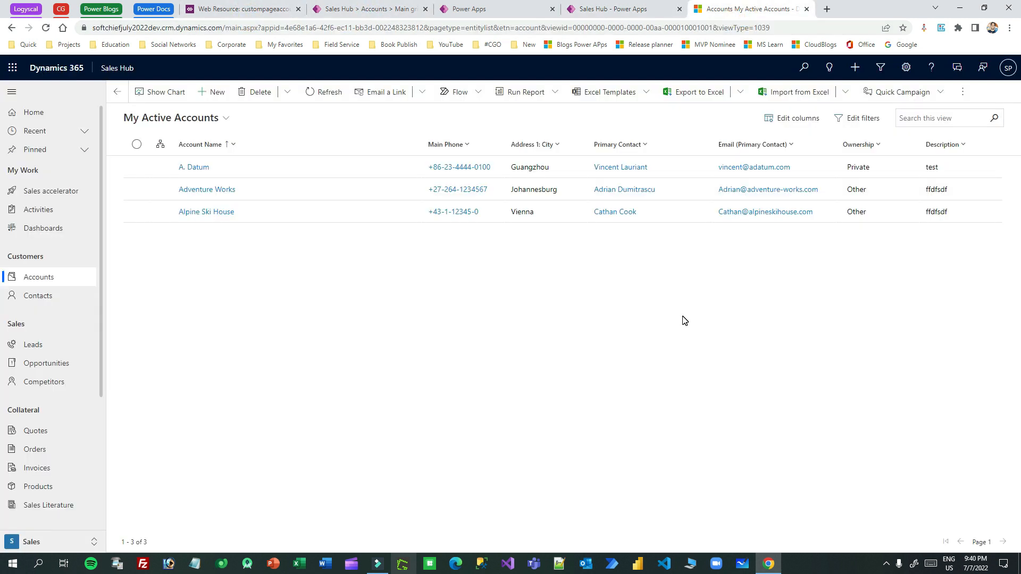
pyautogui.press('F5')
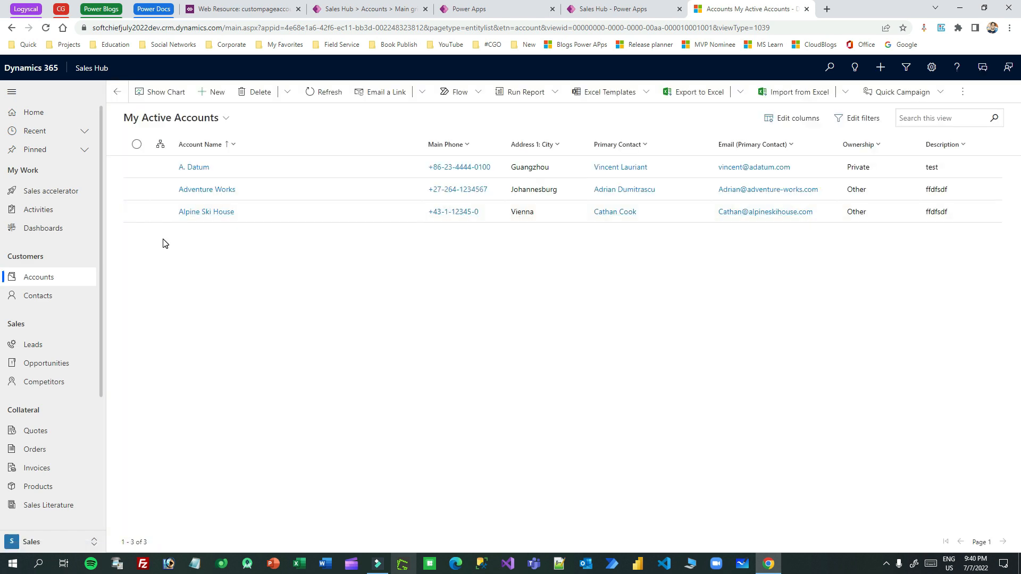
pyautogui.click(137, 168)
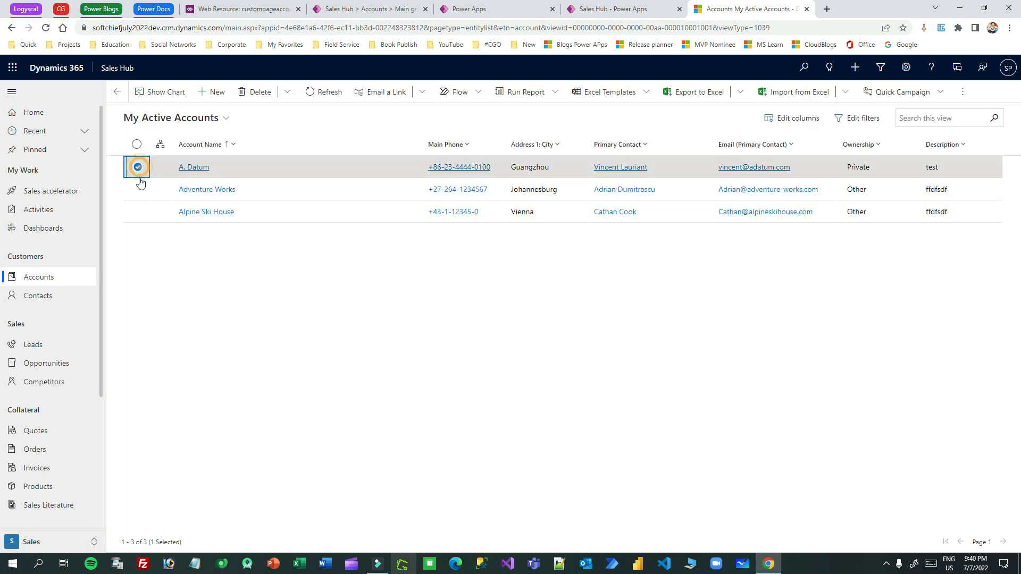
pyautogui.click(139, 193)
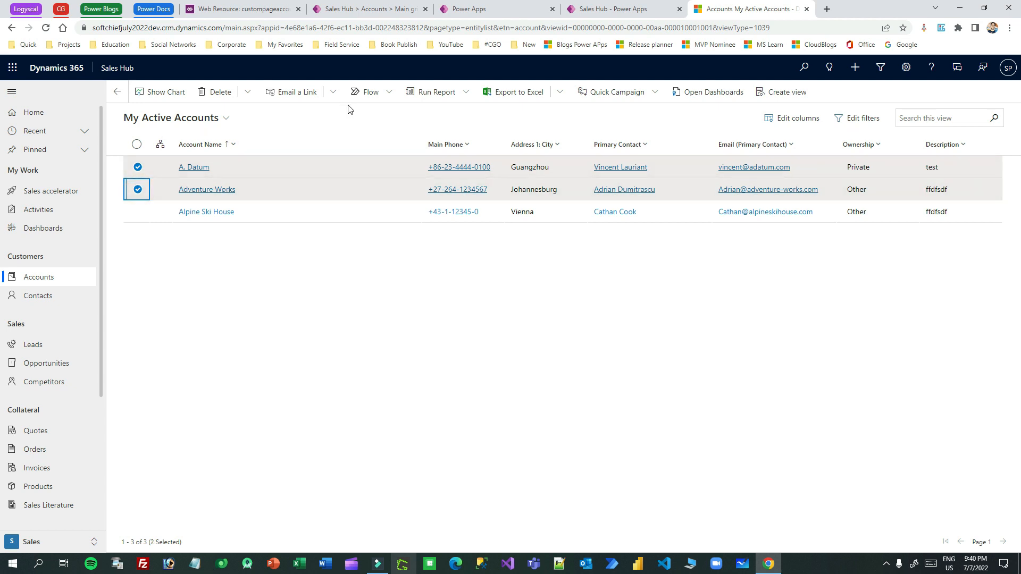
pyautogui.click(137, 167)
pyautogui.click(138, 167)
pyautogui.click(269, 93)
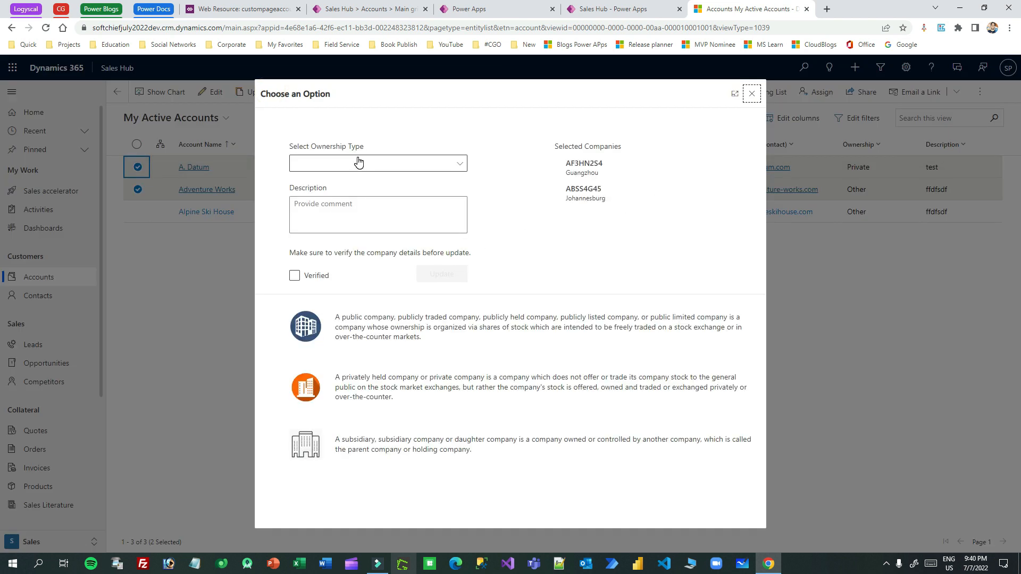
# Step: Update the selected companies to ownership Public with description "fdfsdfsdfsdfsdf" and Verified ticked, decline leaving the page, and close the dialog
pyautogui.click(358, 162)
pyautogui.click(323, 176)
pyautogui.click(326, 205)
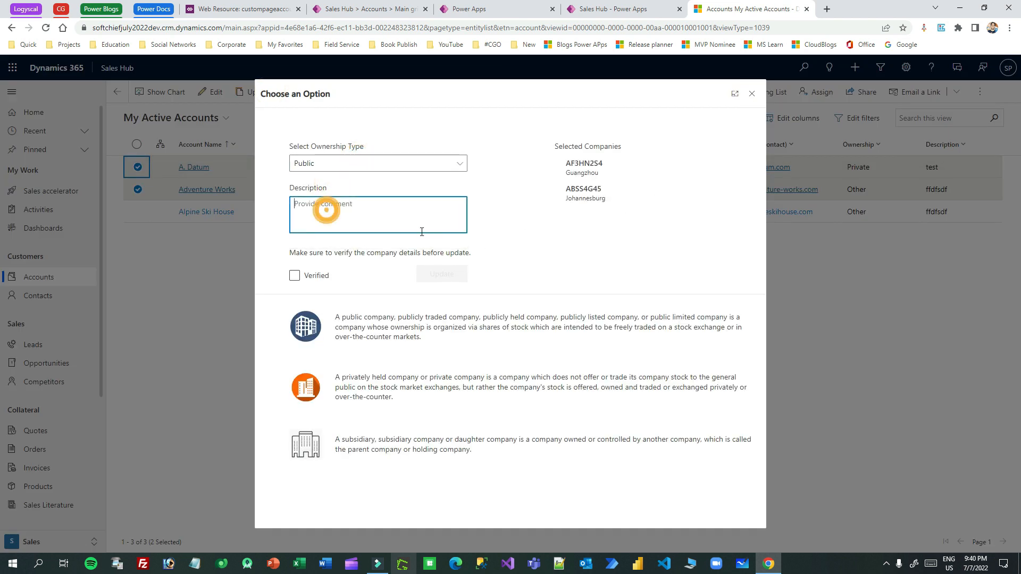
pyautogui.write('fdfsdfsdfsdfsdf')
pyautogui.click(295, 275)
pyautogui.click(450, 274)
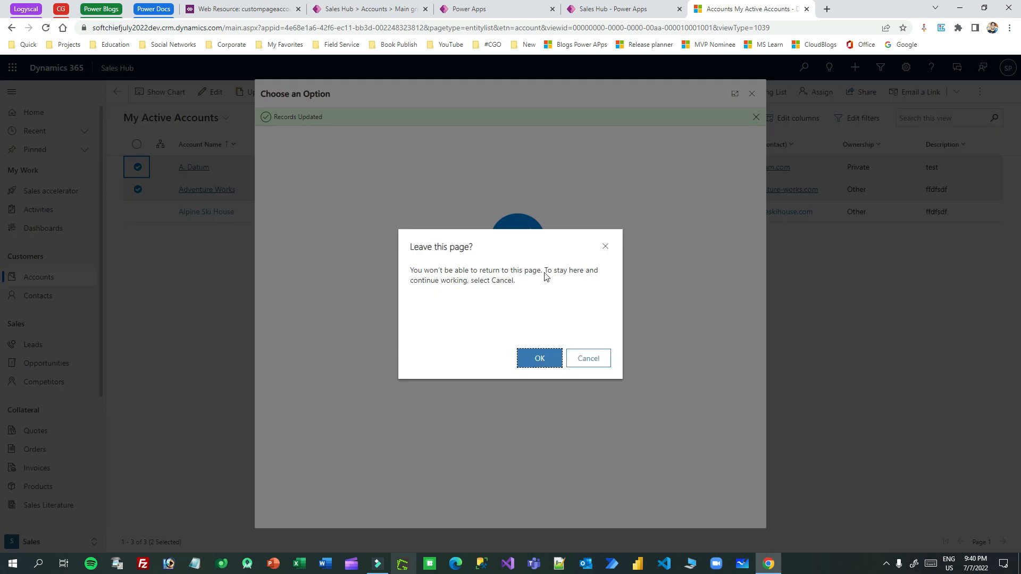
pyautogui.click(592, 361)
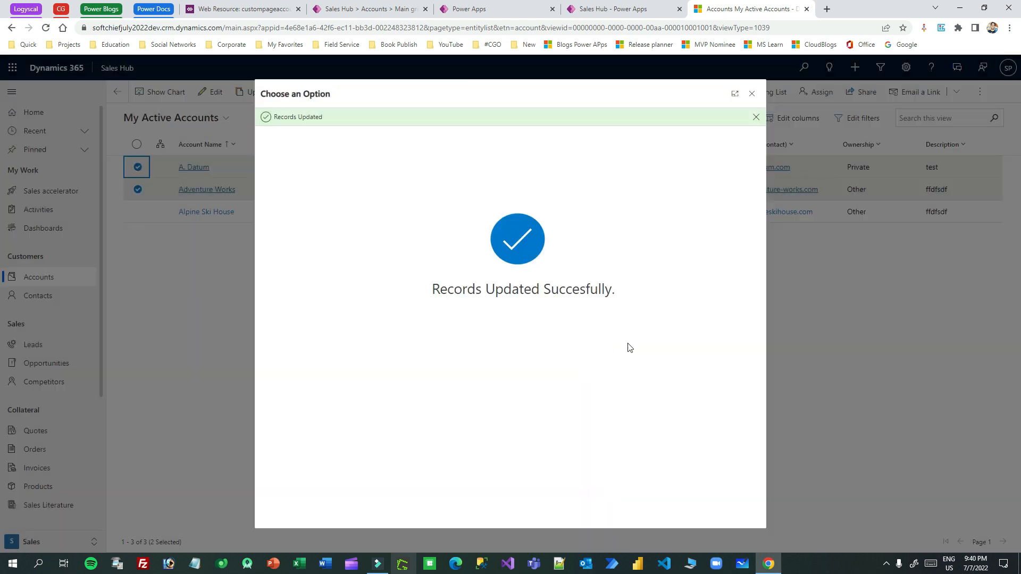
pyautogui.click(751, 95)
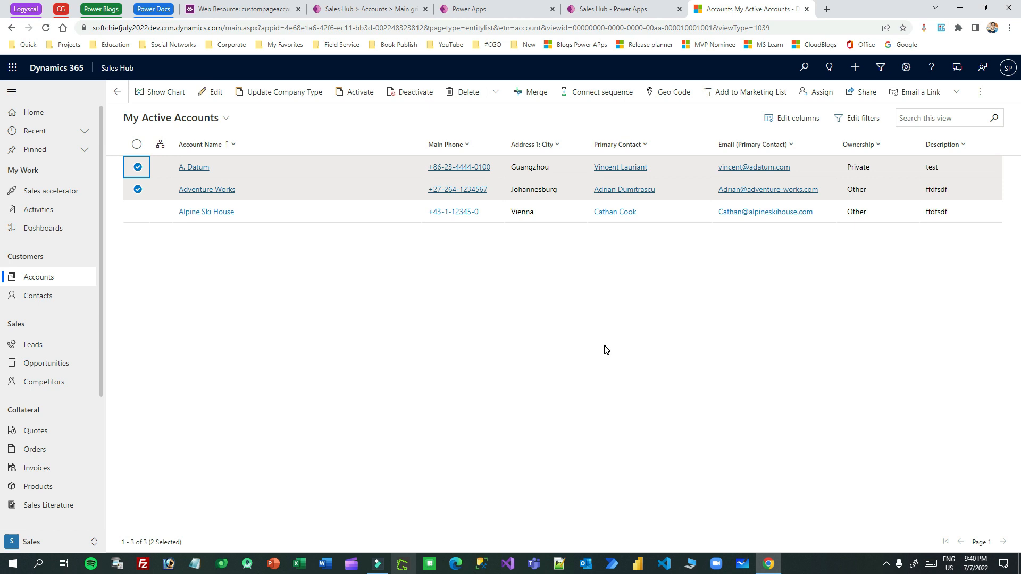
# Step: Return to the custompageaccountscript web resource and copy its entire JavaScript source
pyautogui.click(611, 9)
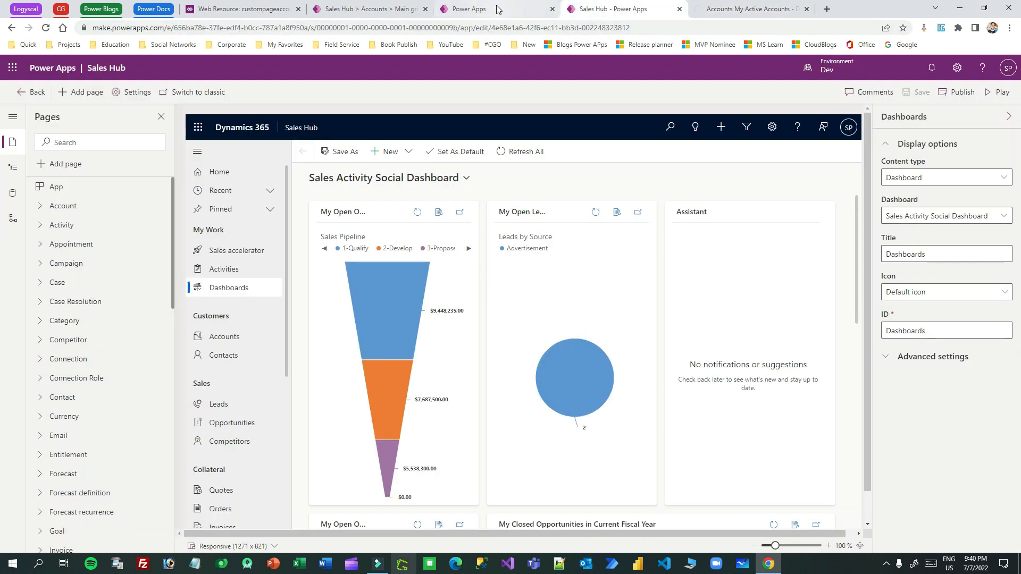
pyautogui.click(498, 8)
pyautogui.click(373, 8)
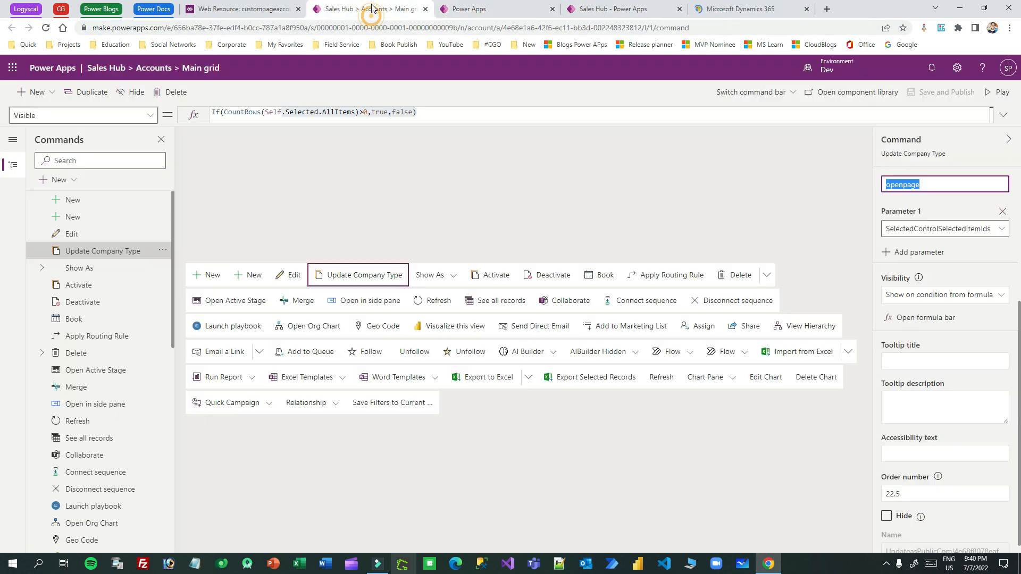
pyautogui.click(245, 9)
pyautogui.click(498, 314)
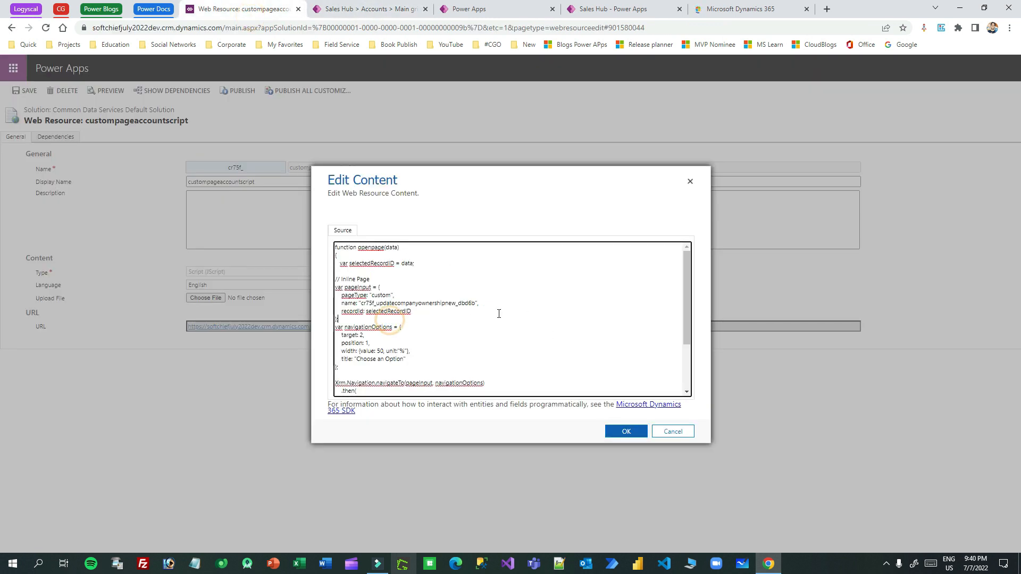
pyautogui.hotkey('ctrl', 'a')
pyautogui.hotkey('ctrl', 'c')
# Step: Switch to Notepad, paste the copied script into the blank document, and maximize the window with enlarged text for reading
pyautogui.hotkey('alt', 'Tab')
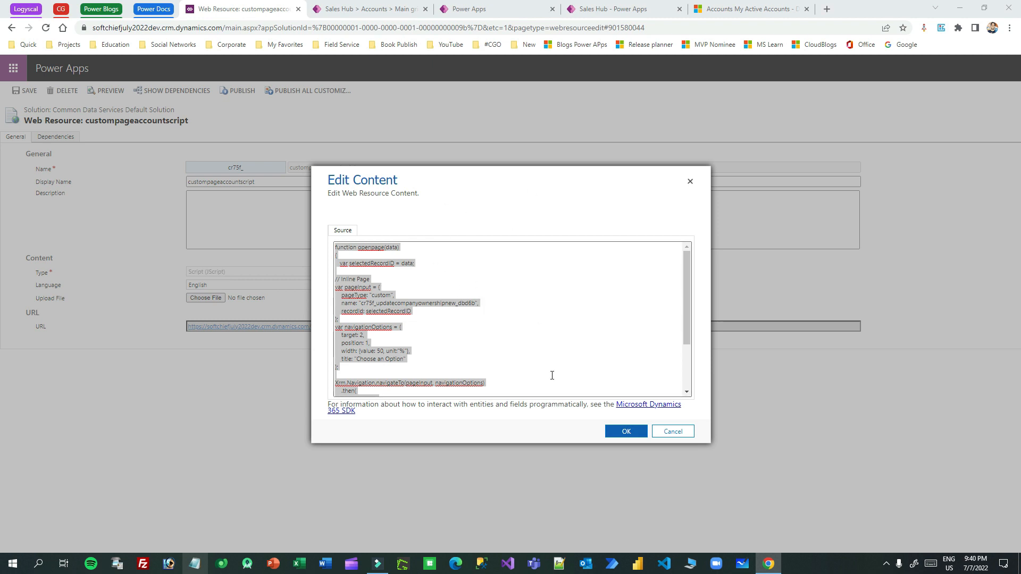
pyautogui.click(194, 563)
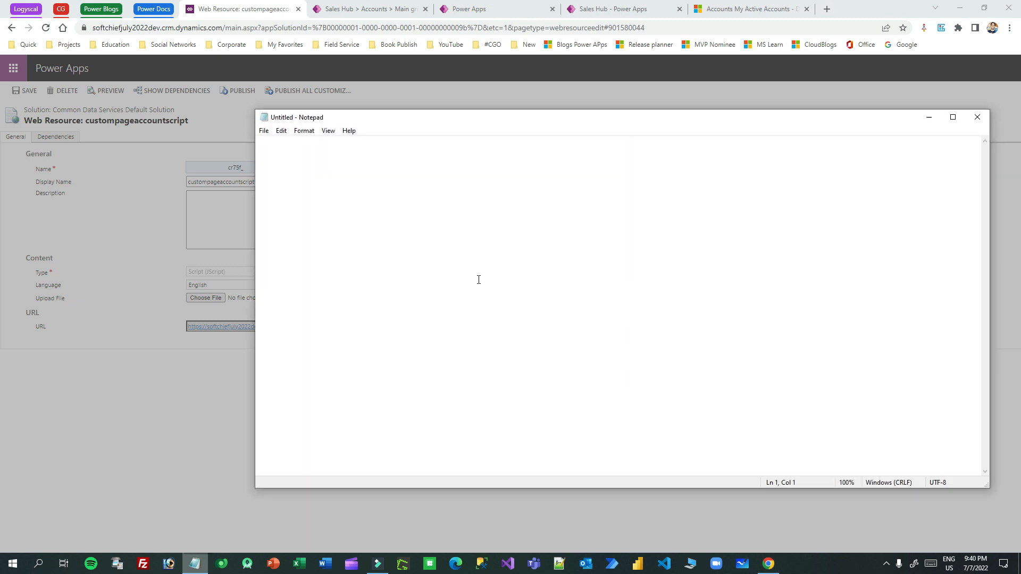
pyautogui.click(475, 273)
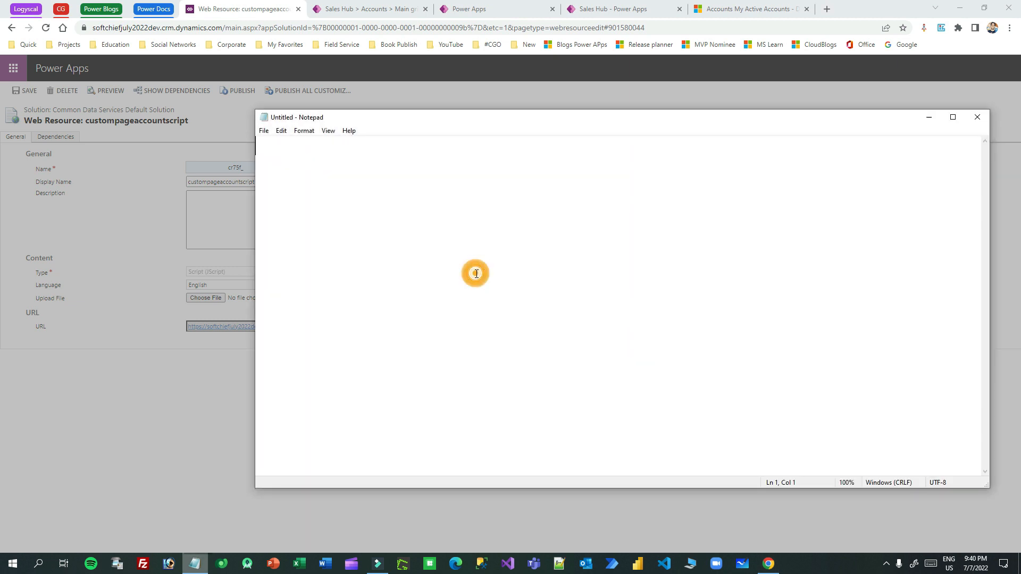
pyautogui.hotkey('ctrl', 'v')
pyautogui.scroll(4, 459, 209)
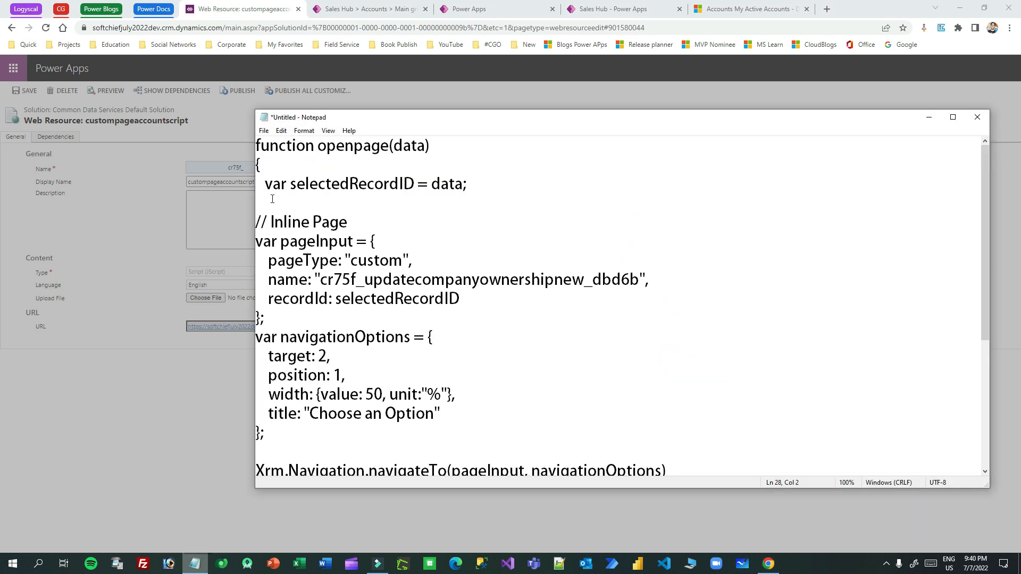
pyautogui.click(953, 117)
pyautogui.scroll(8, 247, 209)
# Step: Examine the openpage function's name, its data parameter and the selectedRecordID variable that receives it
pyautogui.moveTo(26, 40); pyautogui.dragTo(226, 40)
pyautogui.click(226, 39)
pyautogui.moveTo(113, 40); pyautogui.dragTo(227, 40)
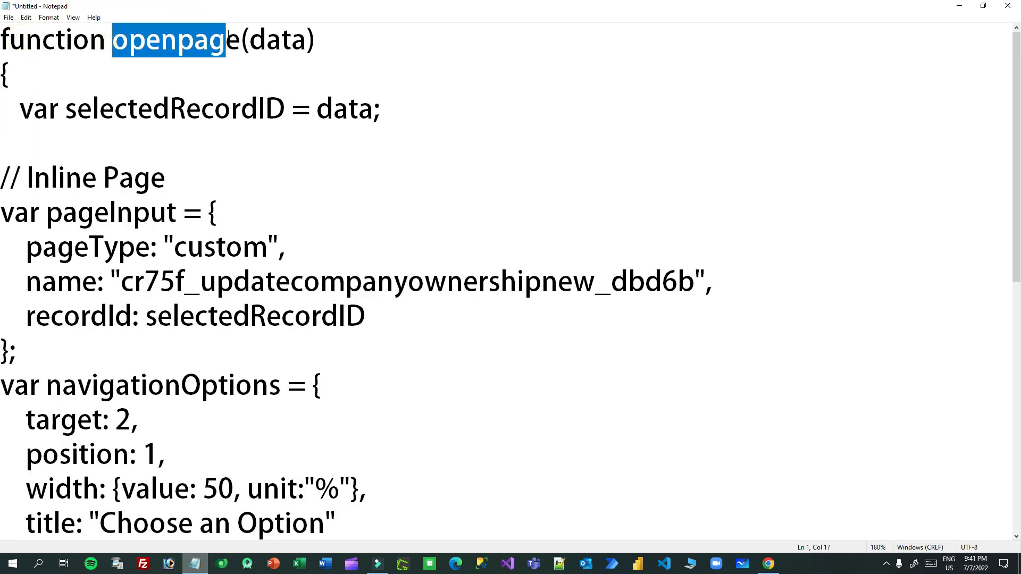
pyautogui.moveTo(315, 40); pyautogui.dragTo(254, 45)
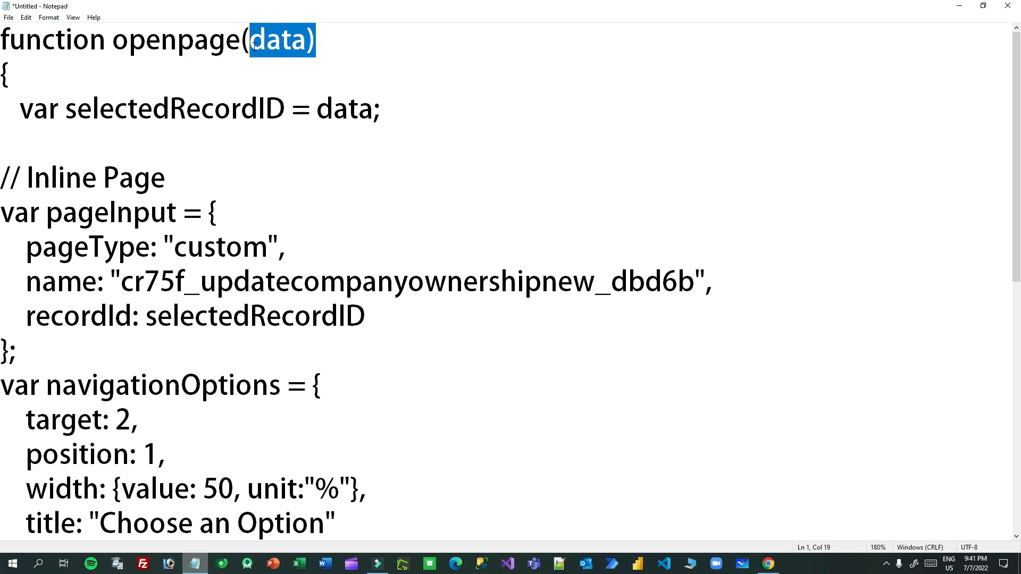
pyautogui.moveTo(20, 109); pyautogui.dragTo(293, 110)
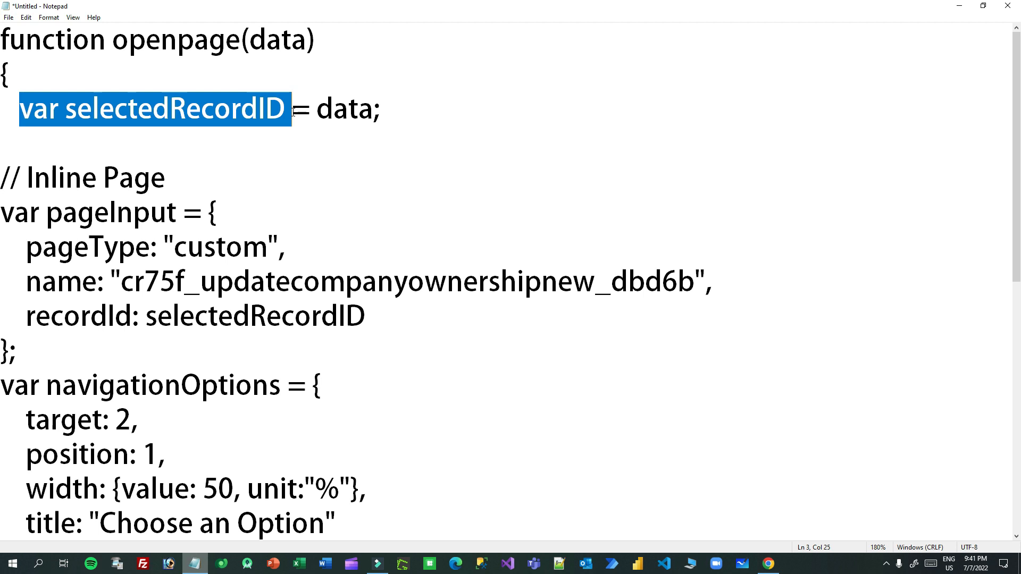
pyautogui.moveTo(304, 36); pyautogui.dragTo(255, 60)
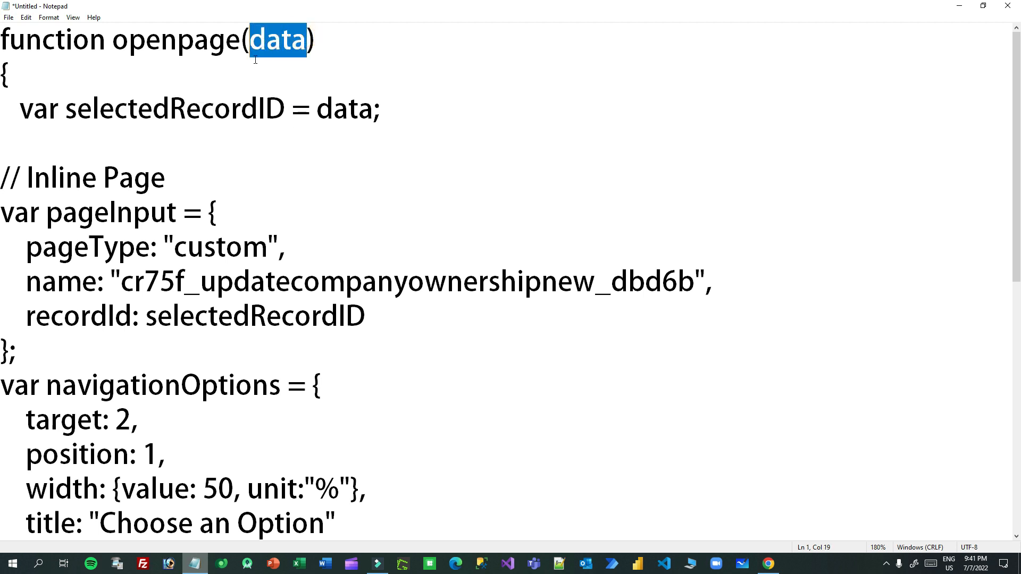
pyautogui.scroll(-2, 260, 187)
pyautogui.scroll(2, 260, 188)
# Step: Examine the pageInput object in the script, covering its pageType, custom page name and recordId properties
pyautogui.moveTo(4, 211); pyautogui.dragTo(24, 356)
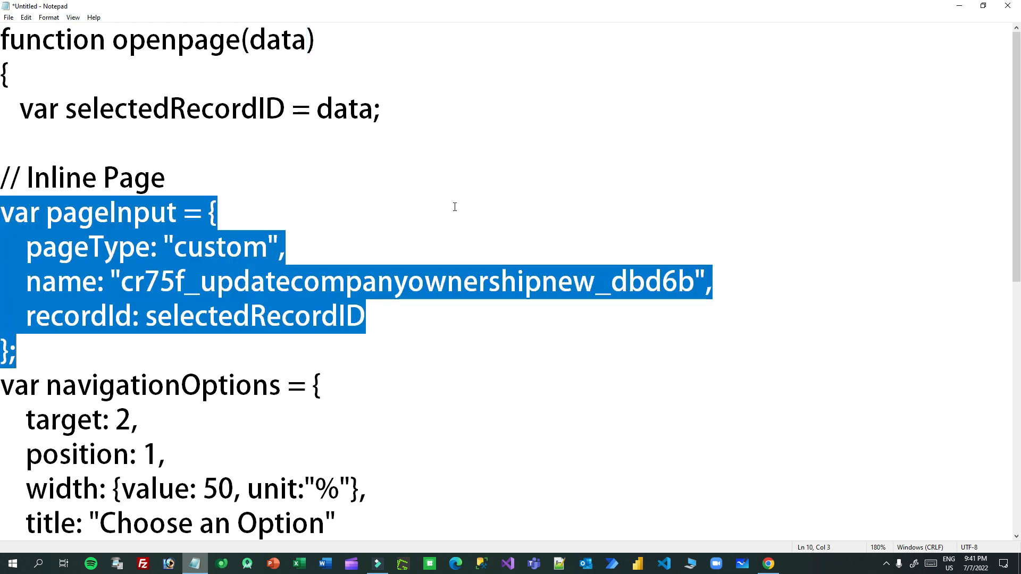
pyautogui.scroll(-1, 426, 218)
pyautogui.click(119, 269)
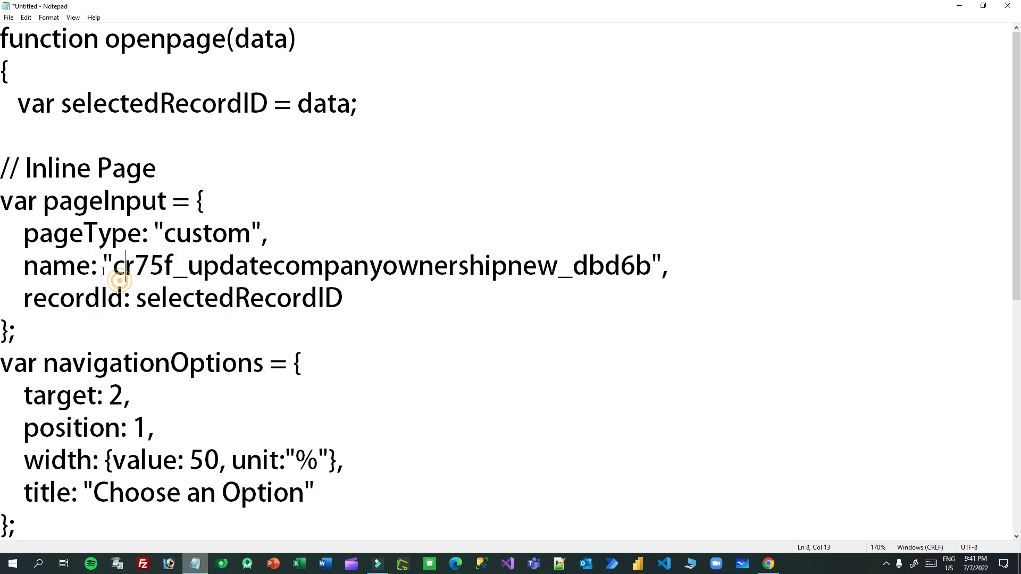
pyautogui.moveTo(21, 234); pyautogui.dragTo(261, 231)
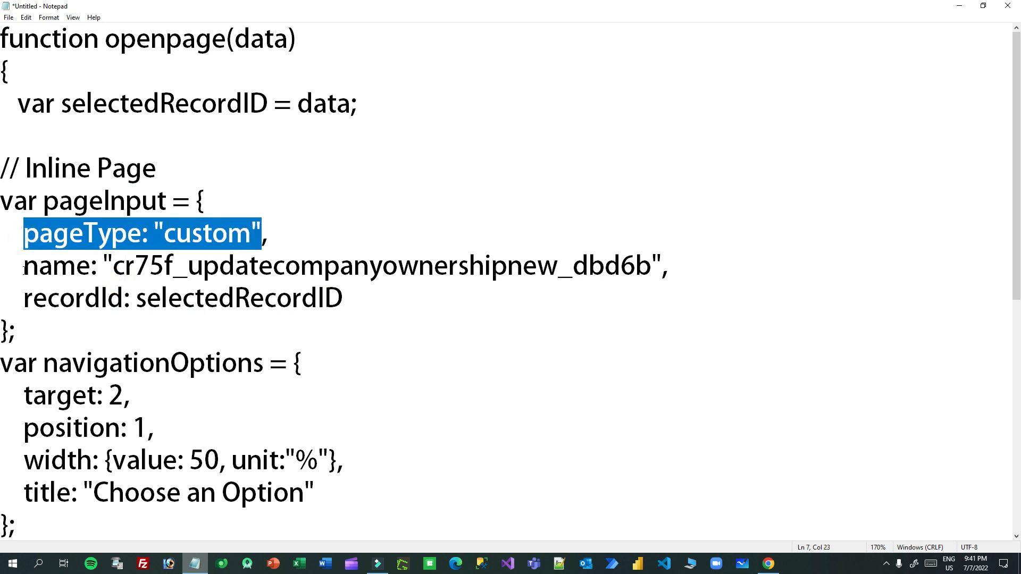
pyautogui.moveTo(112, 270); pyautogui.dragTo(650, 273)
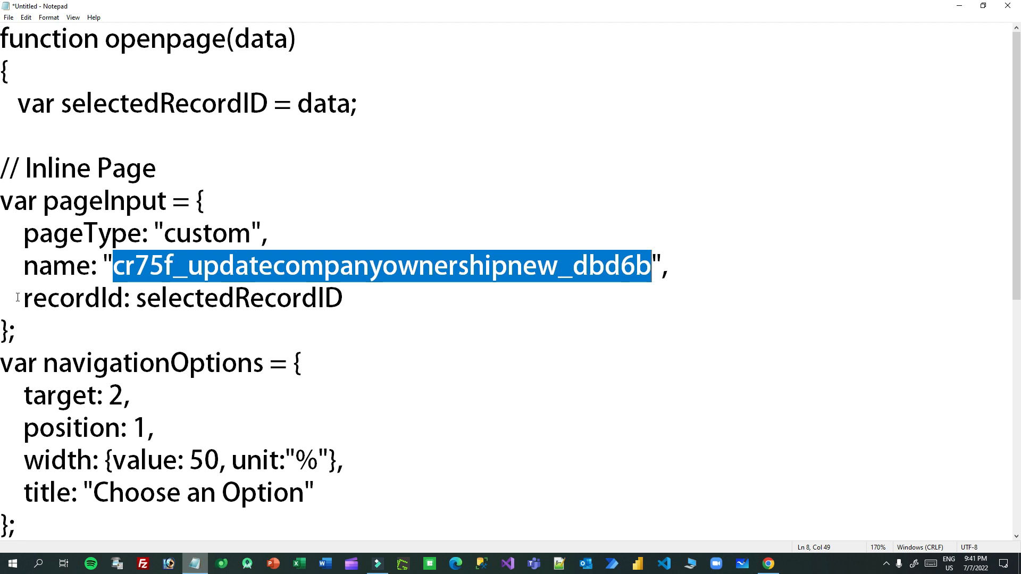
pyautogui.moveTo(137, 302); pyautogui.dragTo(364, 301)
pyautogui.moveTo(126, 293); pyautogui.dragTo(27, 299)
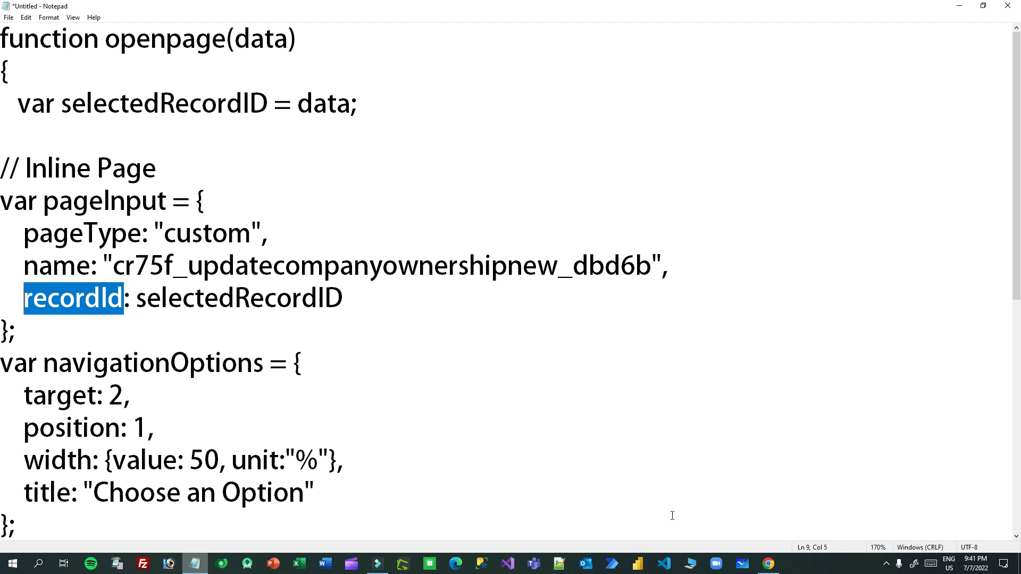
# Step: Compare the recordId parameter in the custom page's App OnStart formula with the recordId property in the Notepad script
pyautogui.click(768, 564)
pyautogui.click(589, 5)
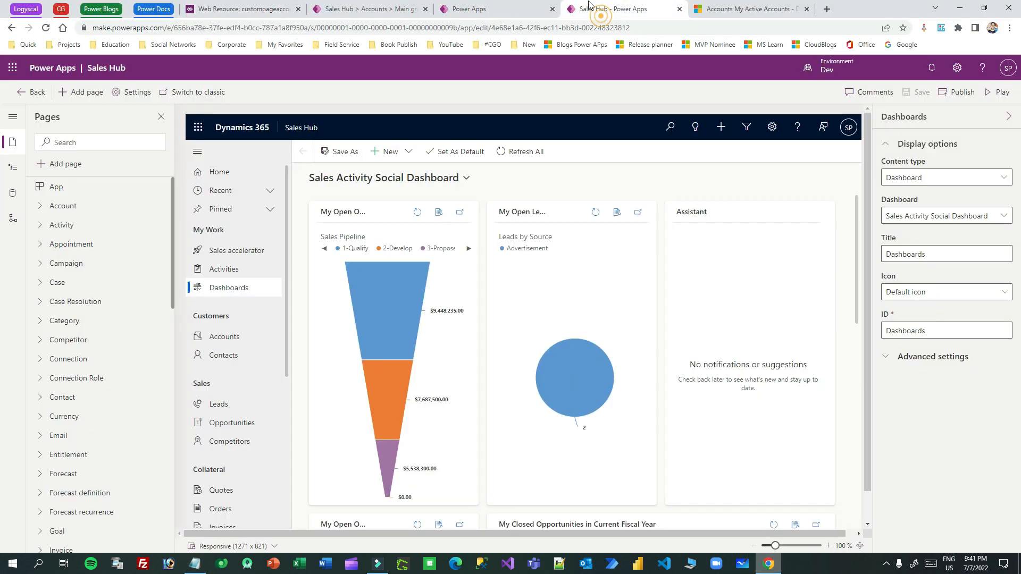
pyautogui.click(511, 9)
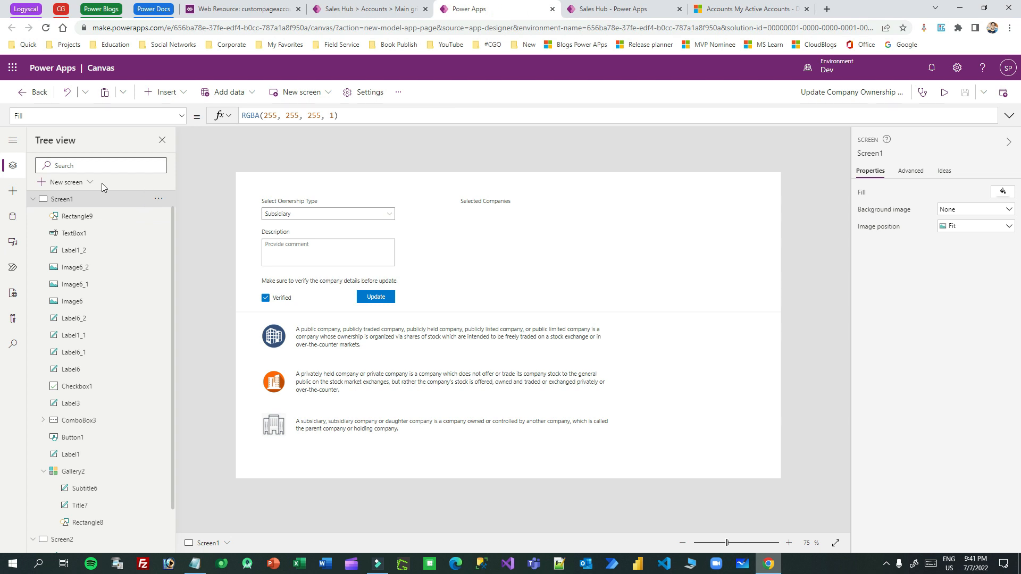
pyautogui.scroll(1, 99, 209)
pyautogui.click(122, 206)
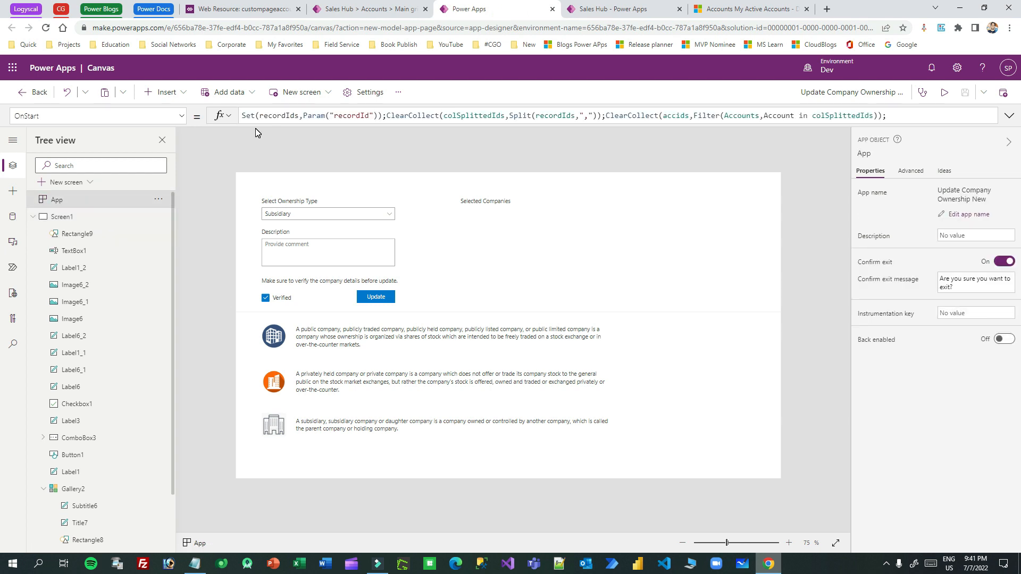
pyautogui.doubleClick(351, 116)
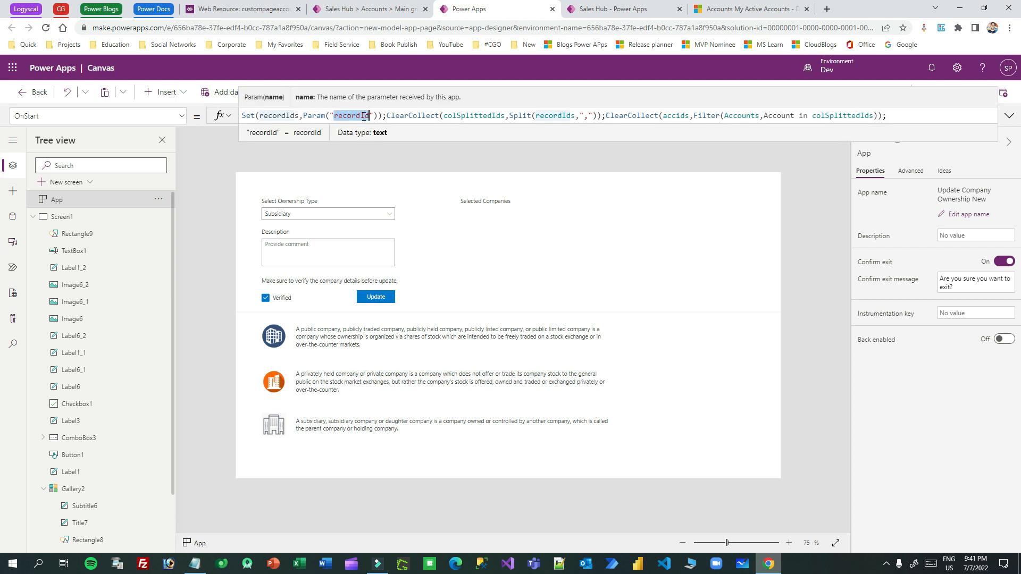
pyautogui.click(195, 563)
pyautogui.moveTo(2, 297); pyautogui.dragTo(136, 299)
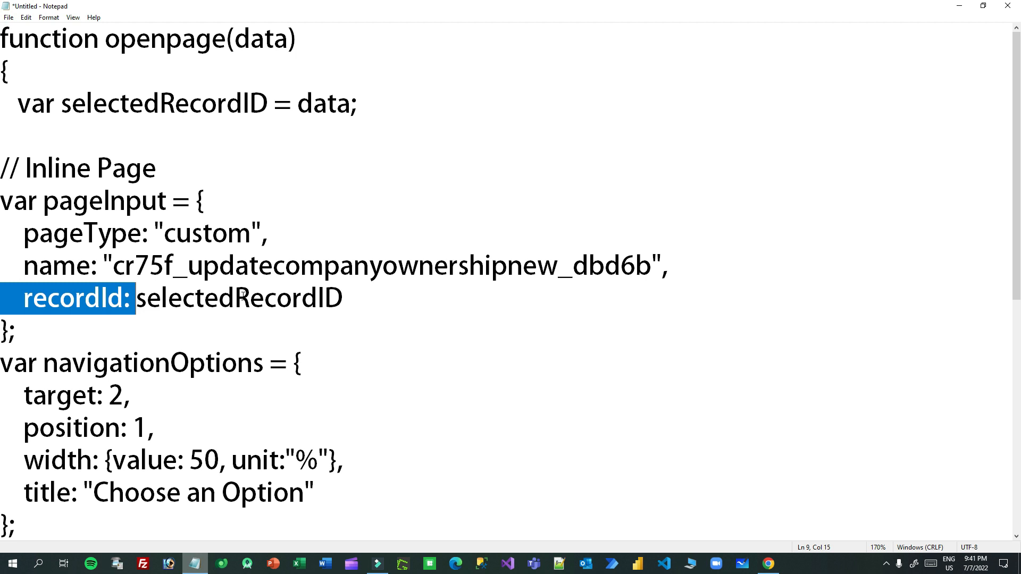
# Step: Examine the navigationOptions object in the script, including its target, position and title properties
pyautogui.scroll(-2, 242, 296)
pyautogui.moveTo(2, 169); pyautogui.dragTo(55, 320)
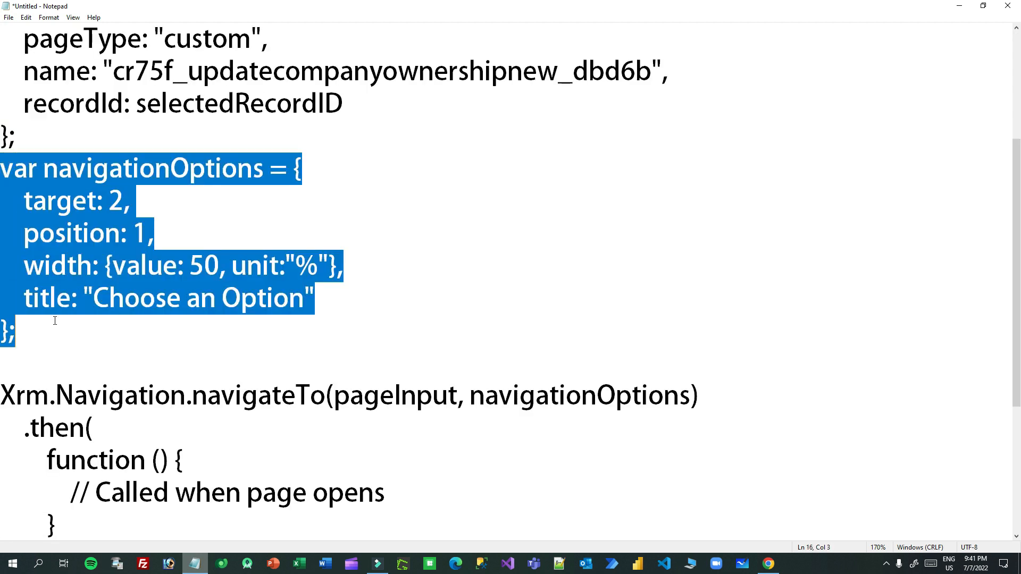
pyautogui.click(73, 212)
pyautogui.click(18, 201)
pyautogui.hotkey('shift', 'End')
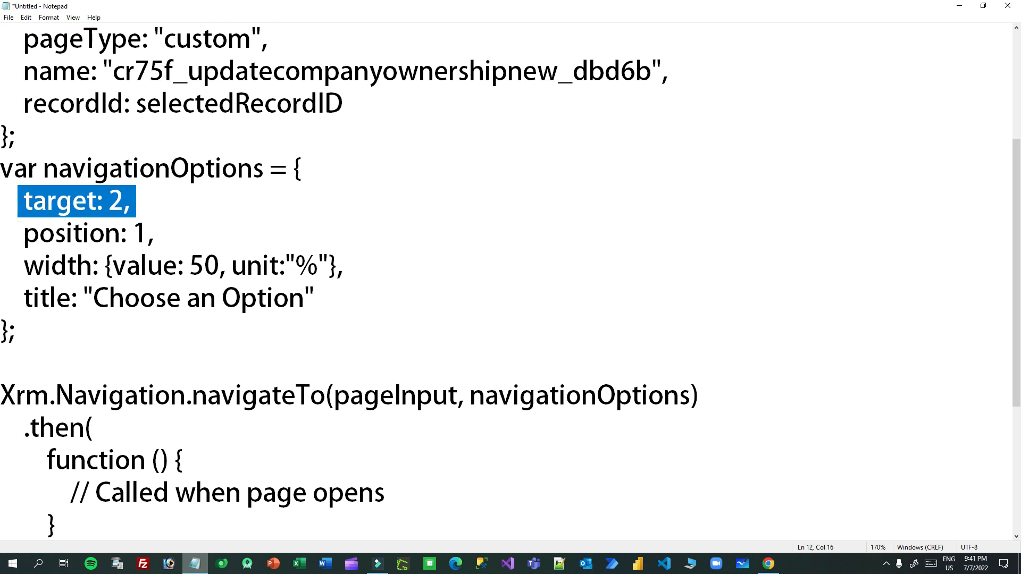
pyautogui.click(30, 218)
pyautogui.hotkey('shift', 'End')
pyautogui.click(171, 234)
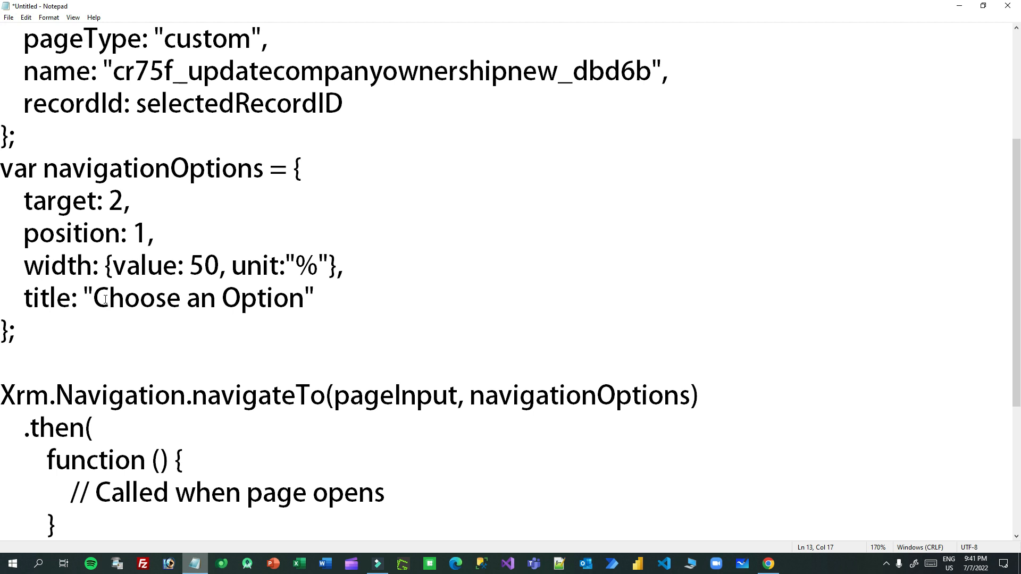
pyautogui.moveTo(106, 299); pyautogui.dragTo(331, 299)
pyautogui.click(762, 571)
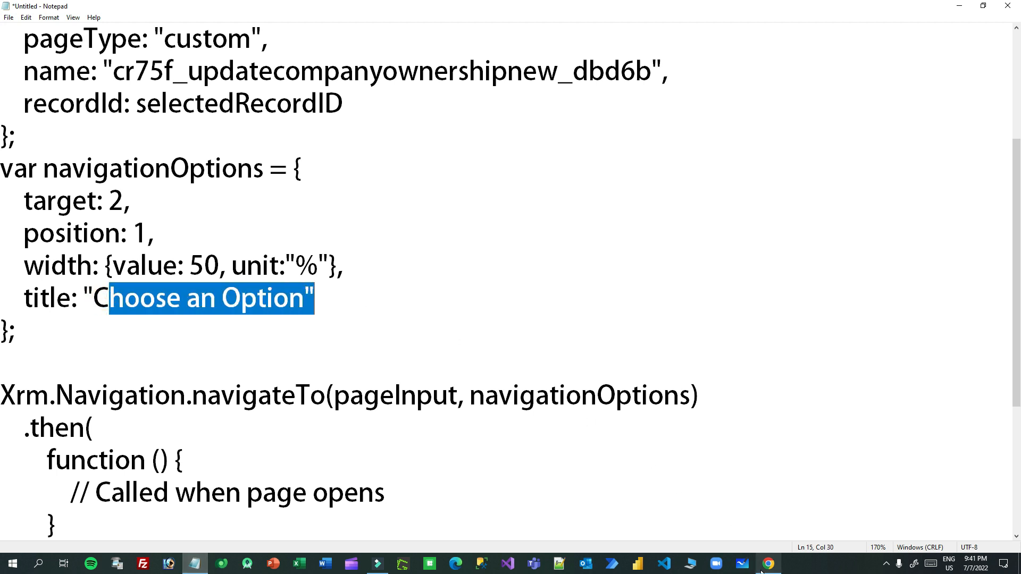
# Step: Examine the script's Xrm.Navigation.navigateTo call, and close Notepad without saving
pyautogui.scroll(-2, 287, 262)
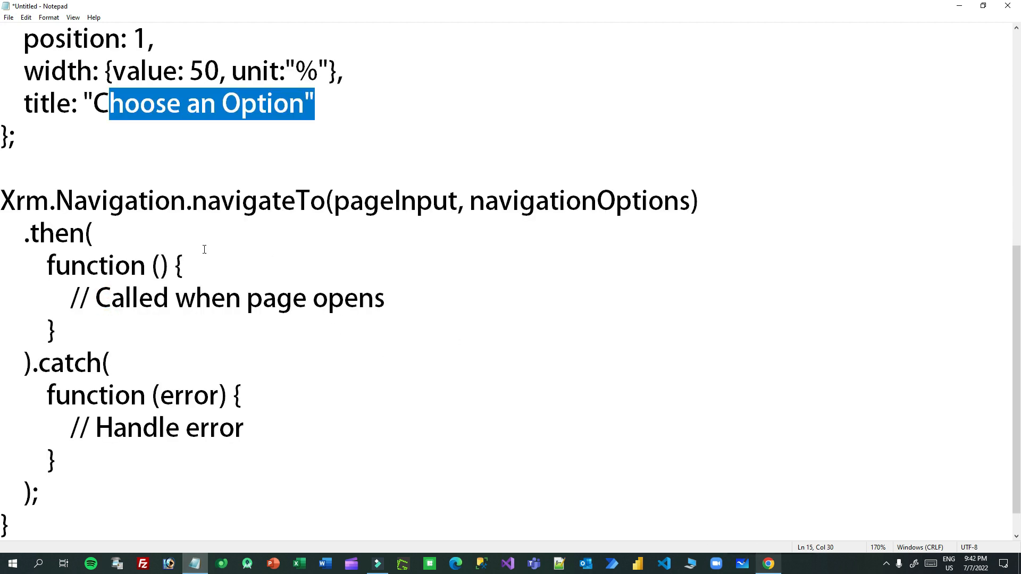
pyautogui.moveTo(50, 202); pyautogui.dragTo(88, 202)
pyautogui.click(342, 212)
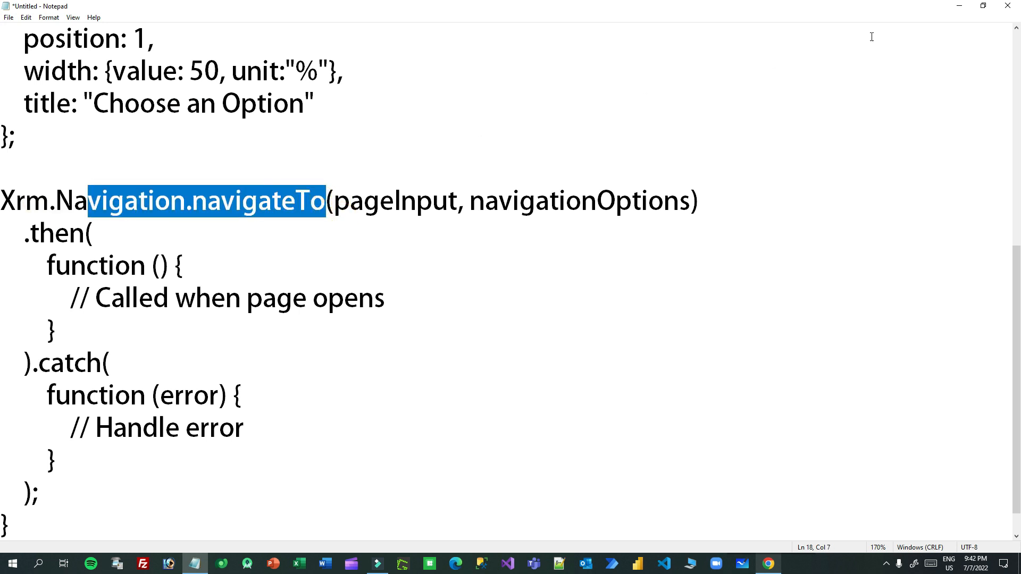
pyautogui.click(1008, 6)
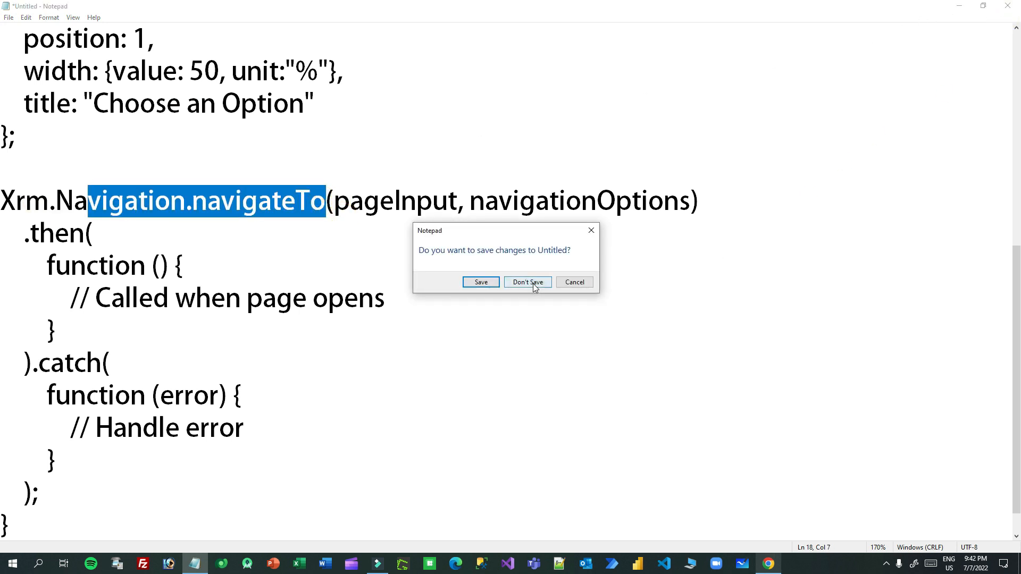
pyautogui.click(535, 287)
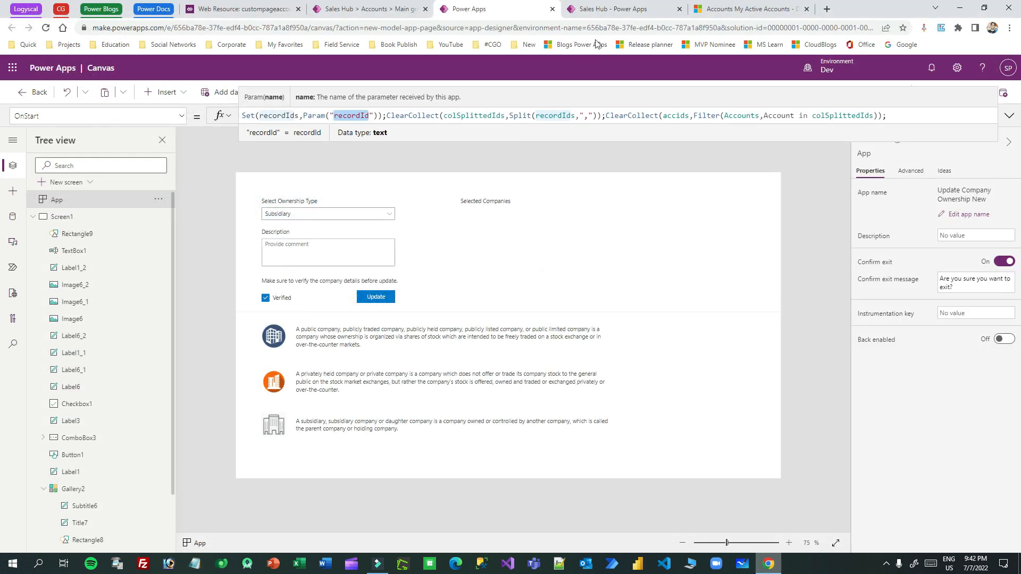
# Step: Review the Update Company Type command's JavaScript settings, close the web resource's content editor, and return to the custom page's OnStart formula
pyautogui.click(383, 9)
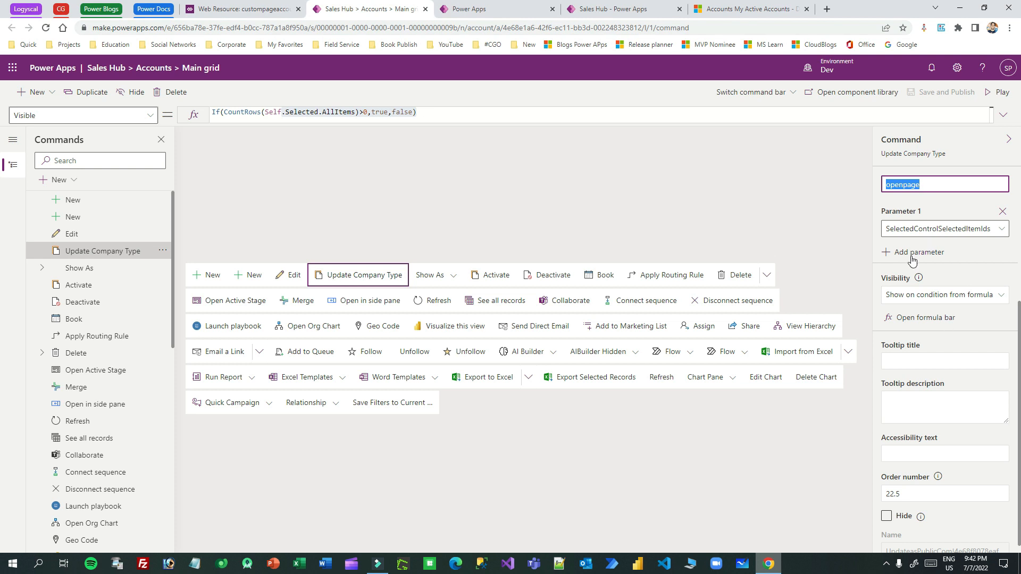
pyautogui.scroll(4, 913, 261)
pyautogui.scroll(-2, 909, 409)
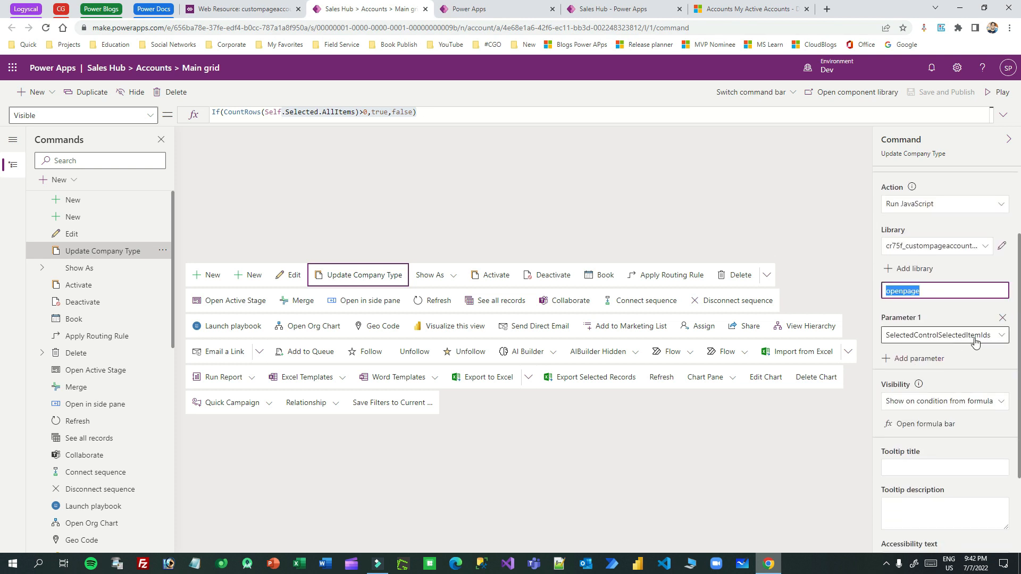
pyautogui.click(241, 10)
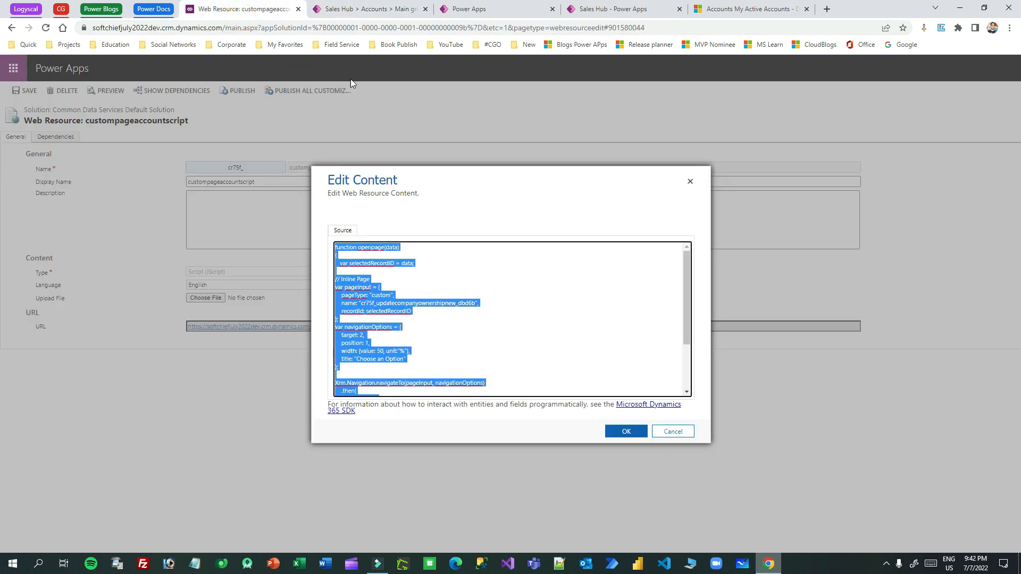
pyautogui.click(690, 181)
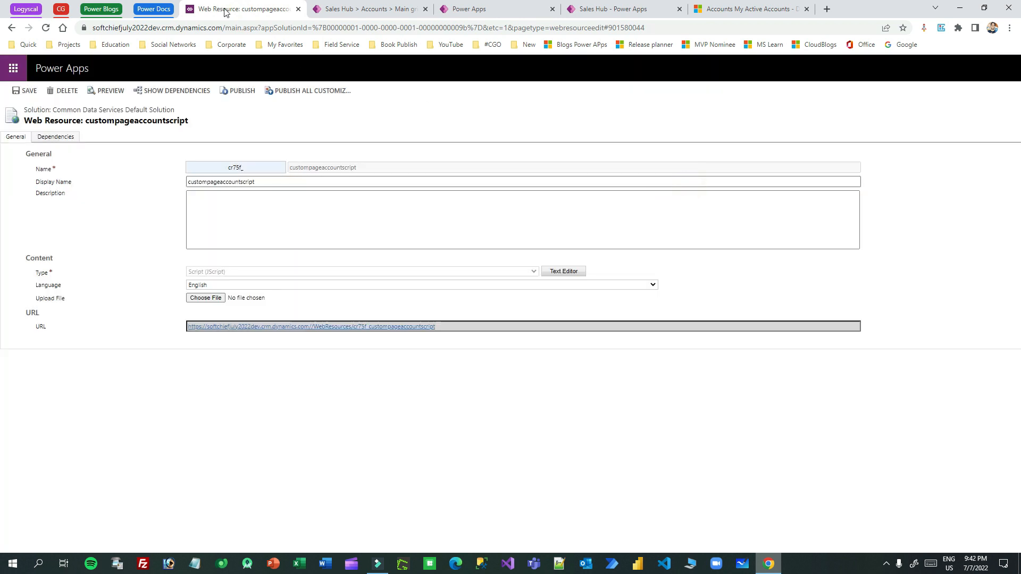
pyautogui.click(367, 9)
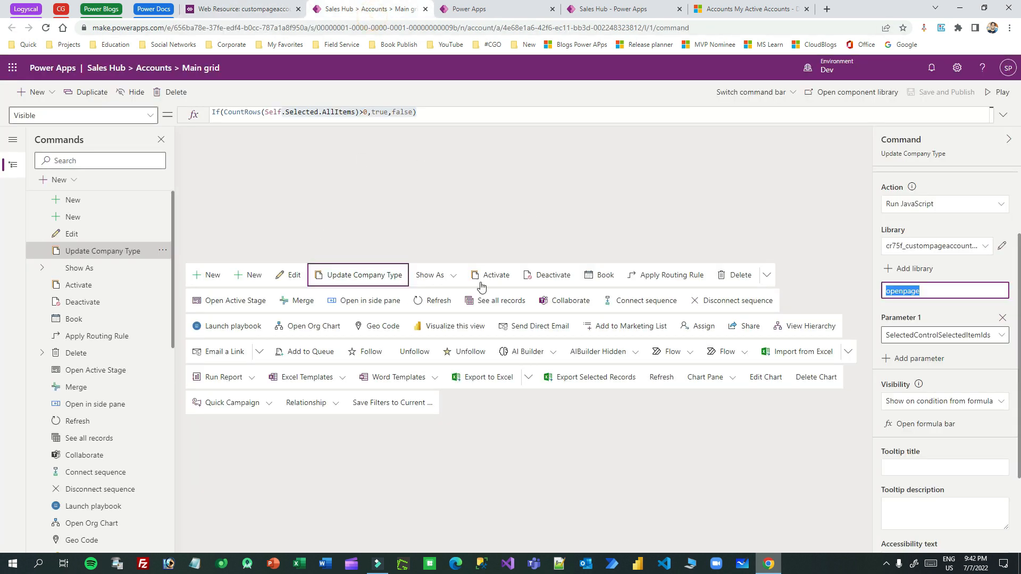
pyautogui.click(504, 13)
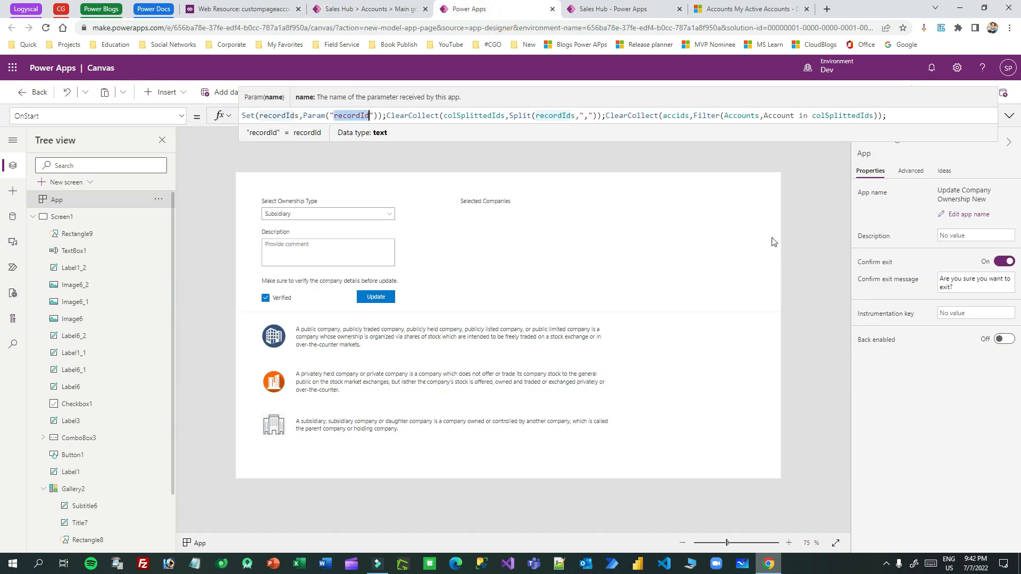
# Step: Reload the My Active Accounts view and open Update Company Type for the A. Datum and Adventure Works accounts
pyautogui.click(626, 8)
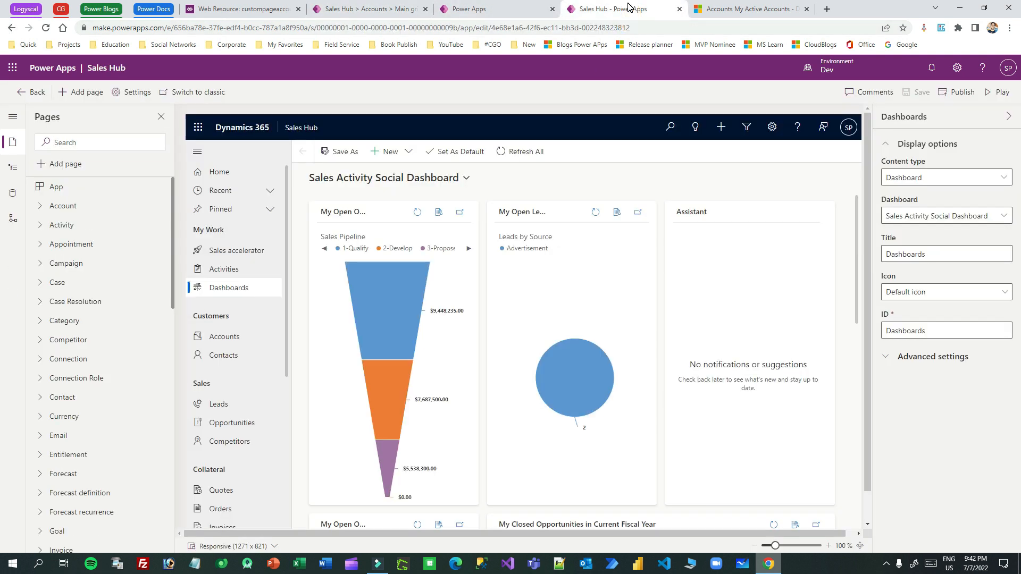
pyautogui.click(507, 6)
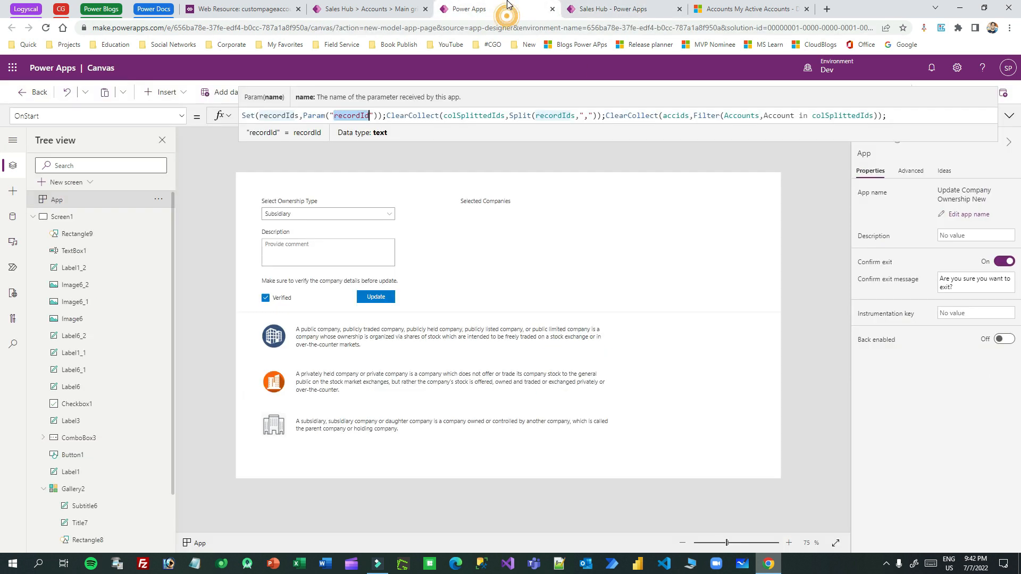
pyautogui.click(631, 9)
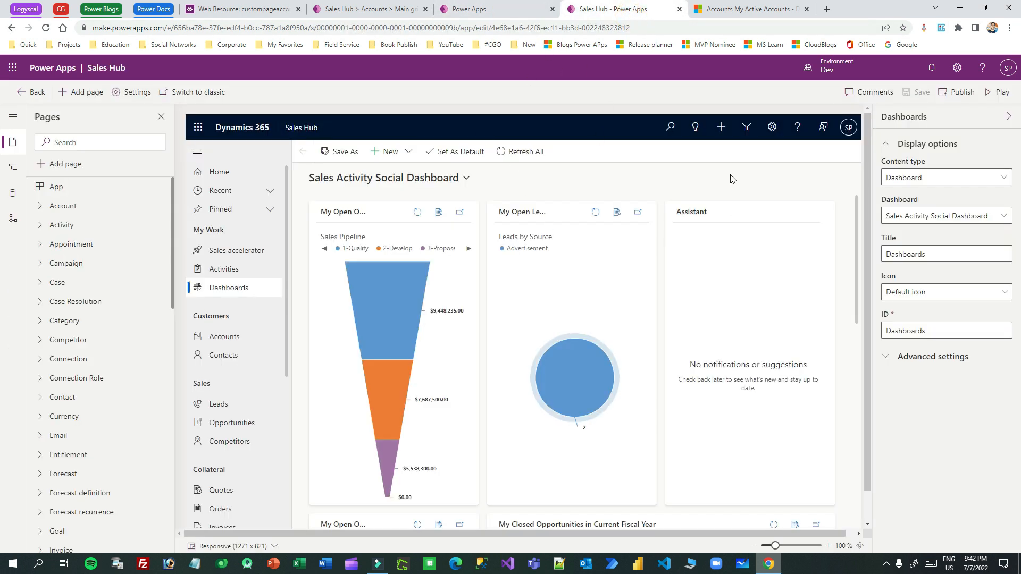
pyautogui.click(750, 8)
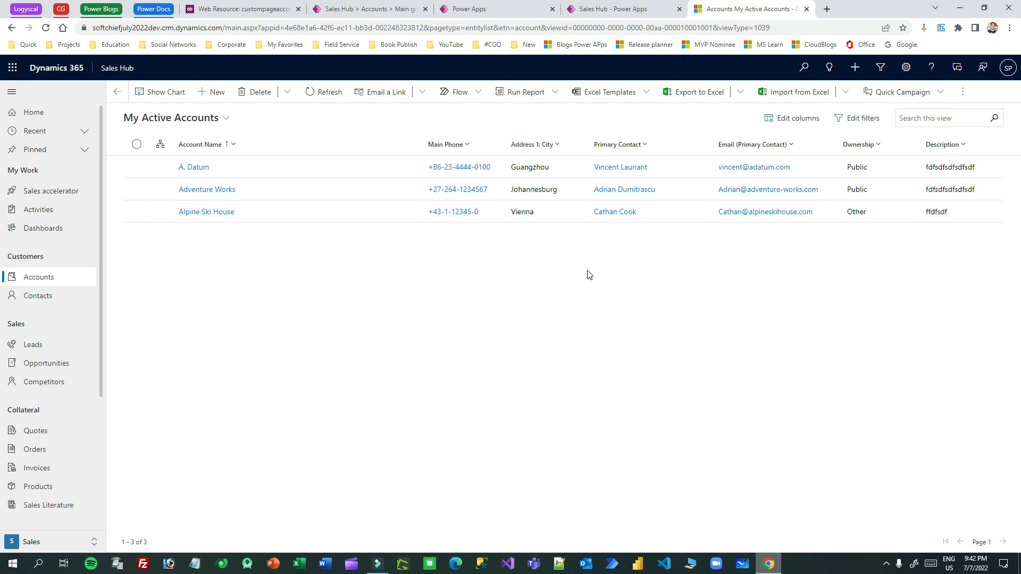
pyautogui.press('F5')
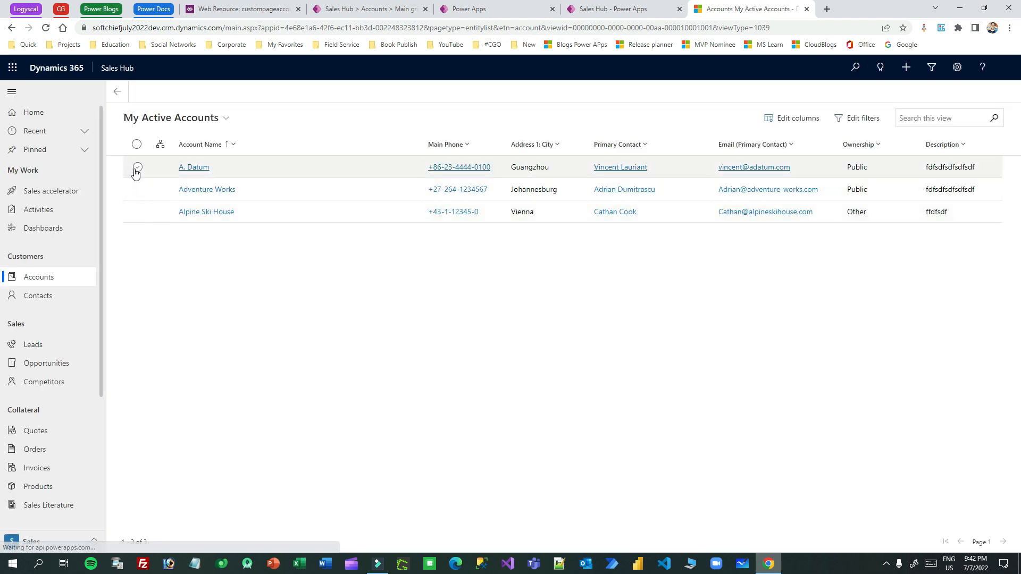
pyautogui.click(137, 168)
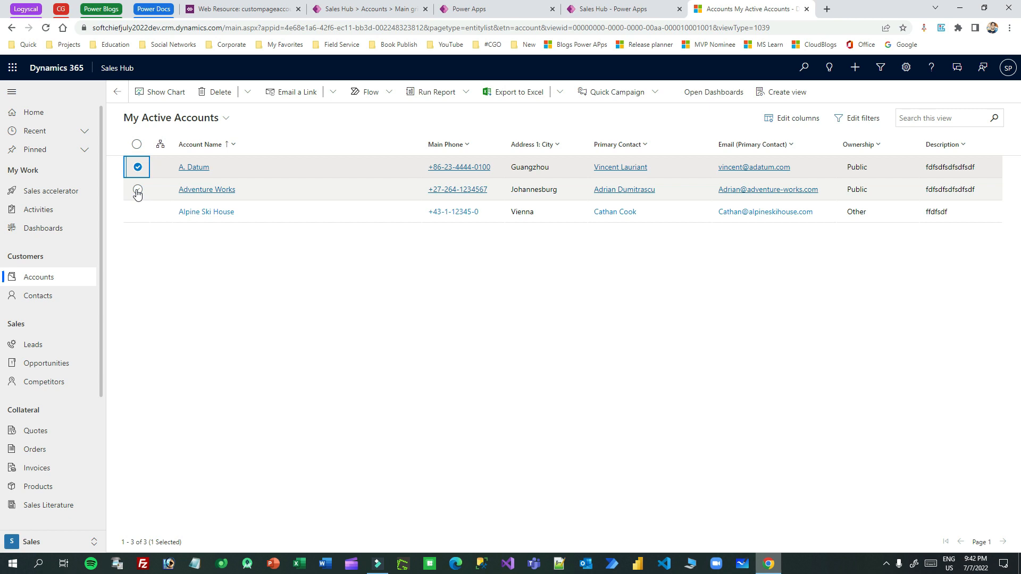
pyautogui.click(137, 190)
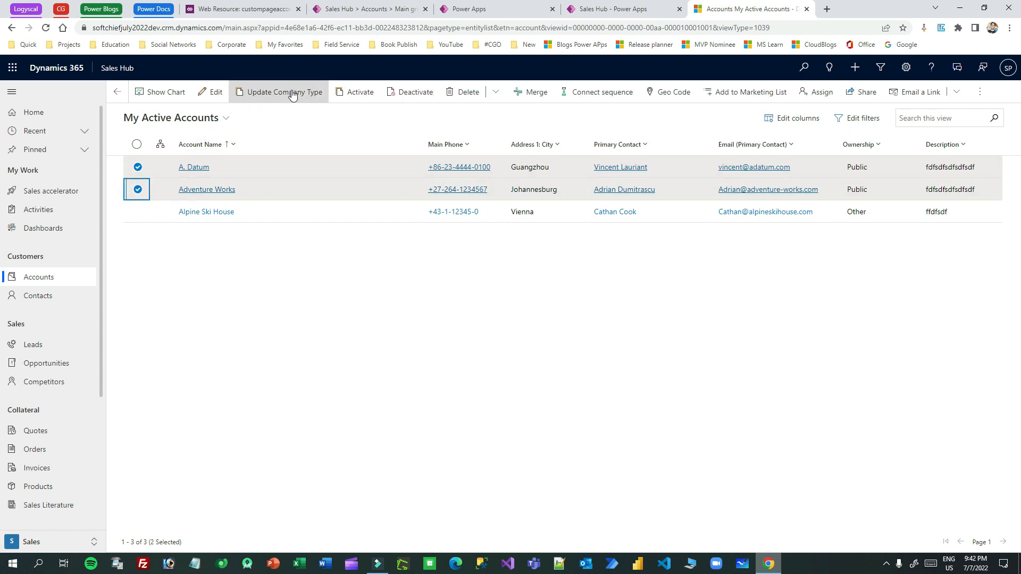
pyautogui.click(292, 93)
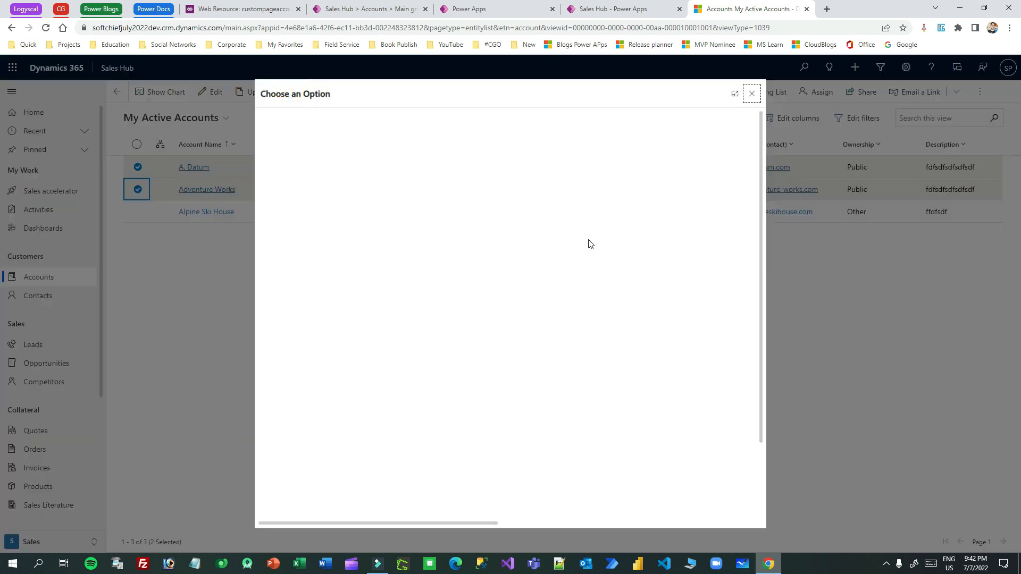
# Step: Update the selected companies with ownership type Subsidiary, description "fdsfdsfdfsdfsdfdf" and Verified enabled, and leave the custom page
pyautogui.click(414, 164)
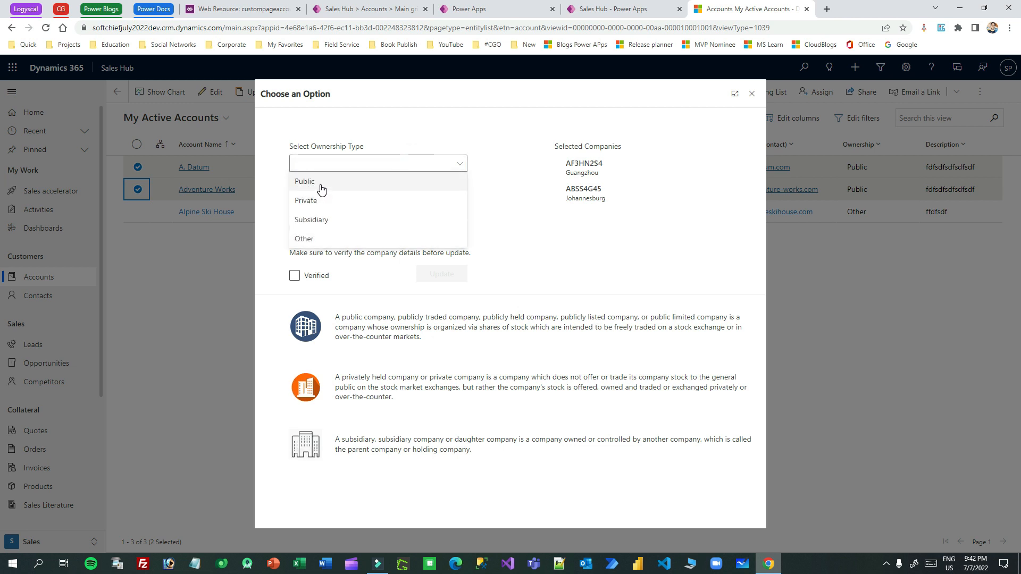
pyautogui.click(319, 219)
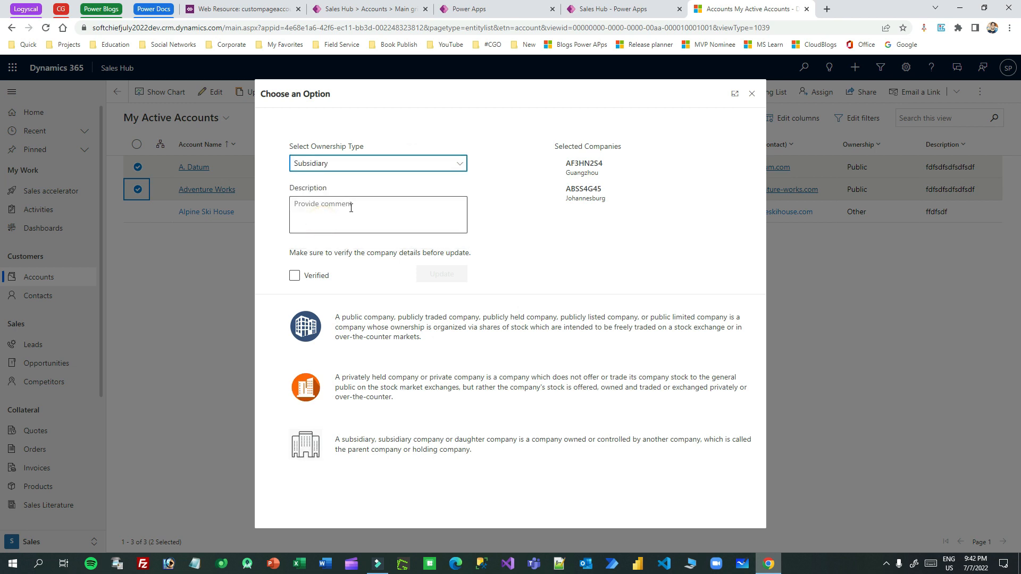
pyautogui.write('fdsfdsfdfsdfsdfdf')
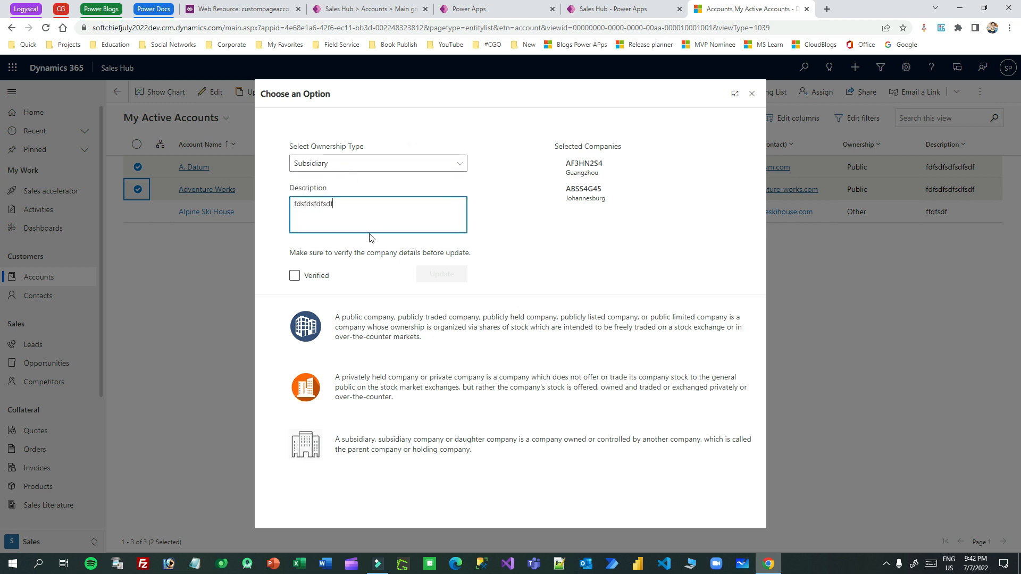
pyautogui.click(294, 276)
pyautogui.click(449, 276)
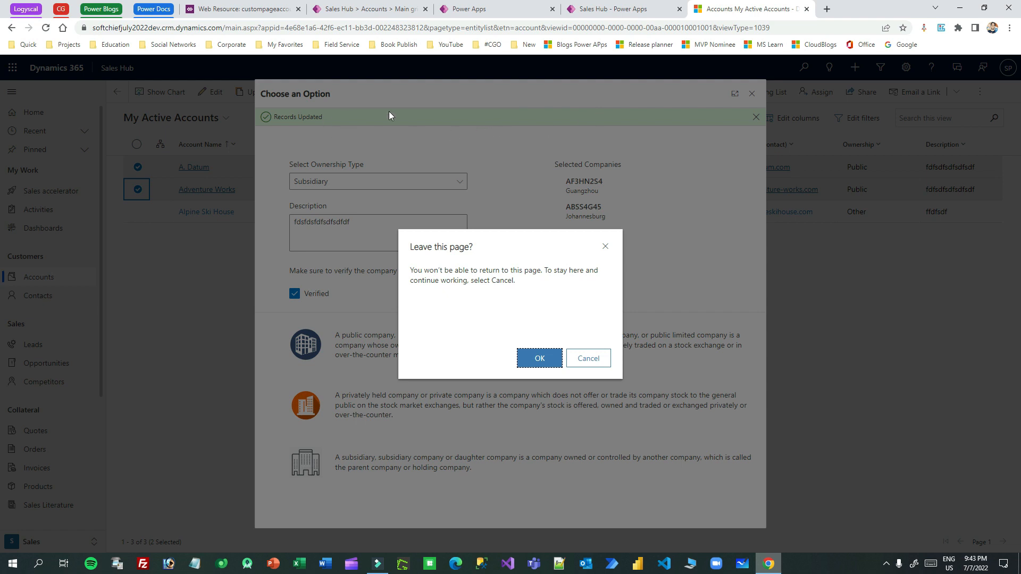
pyautogui.click(538, 359)
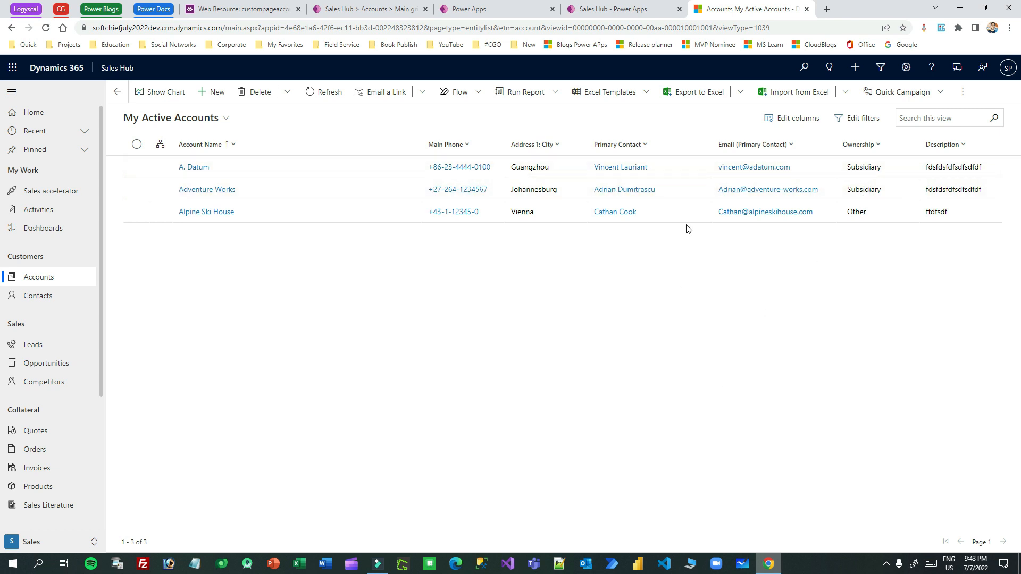
# Step: Review the custompageaccountscript web resource, the Update Company Type command and the command bar locations offered for accounts
pyautogui.click(247, 17)
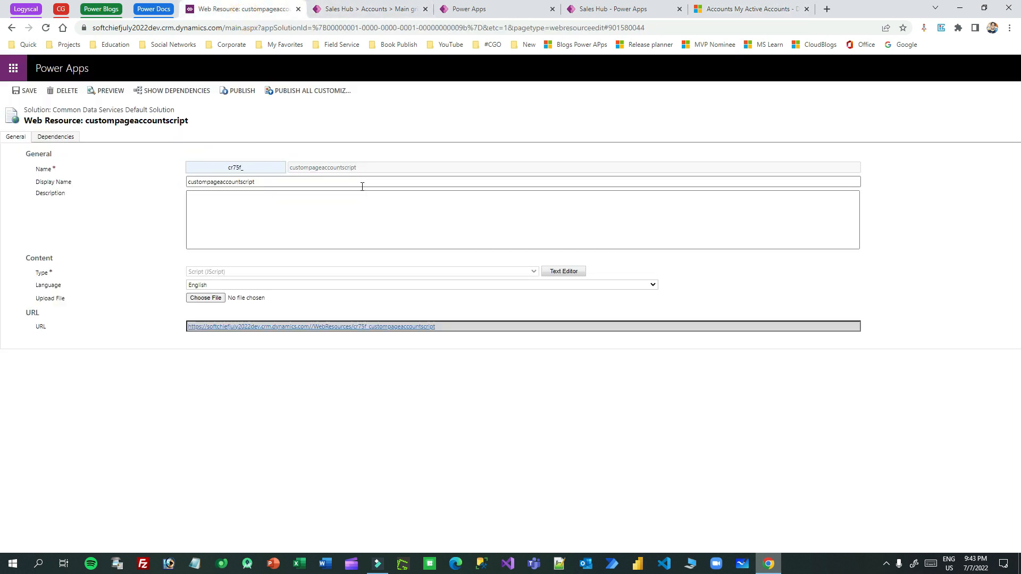
pyautogui.click(366, 9)
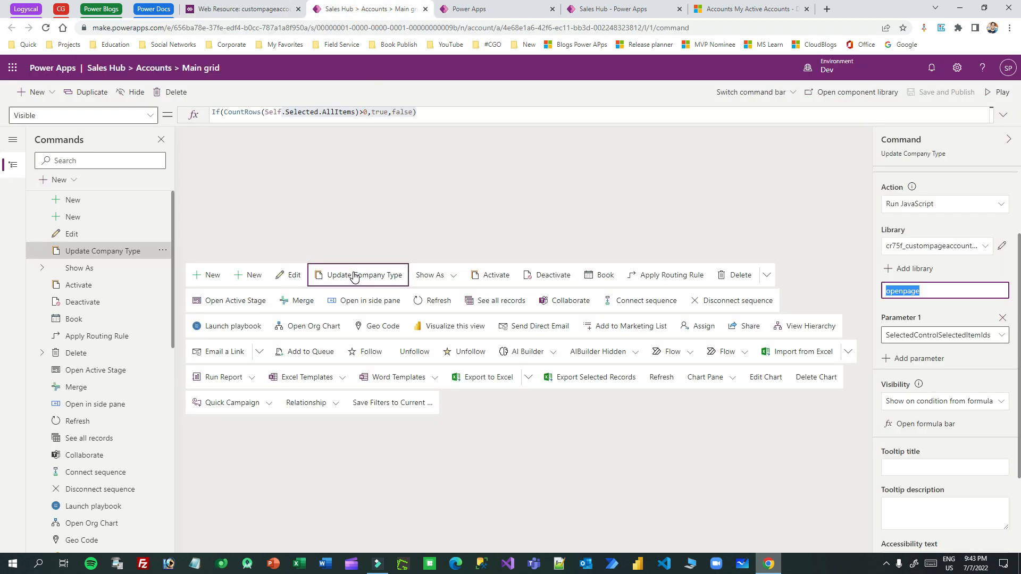
pyautogui.click(752, 92)
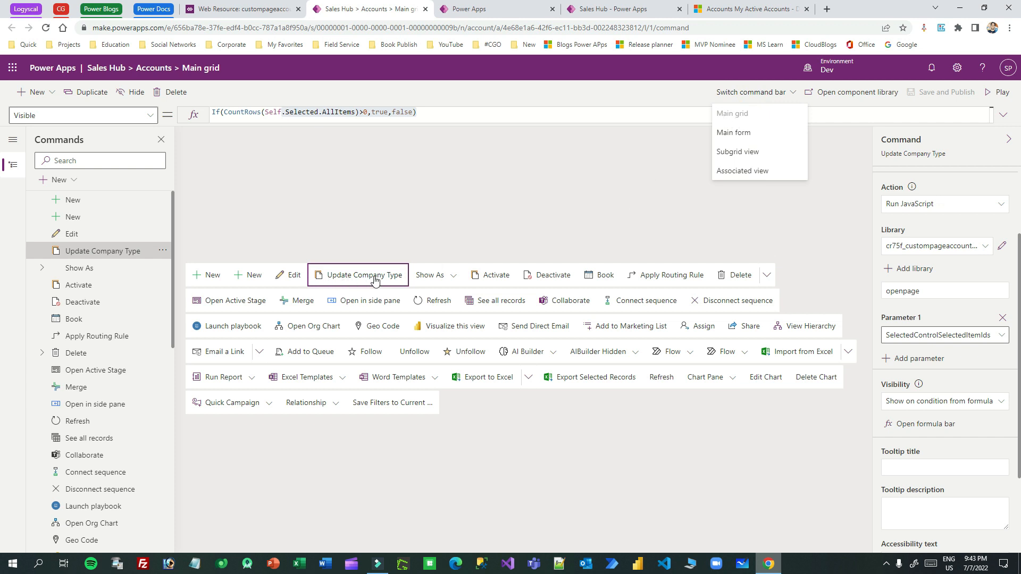
pyautogui.click(486, 9)
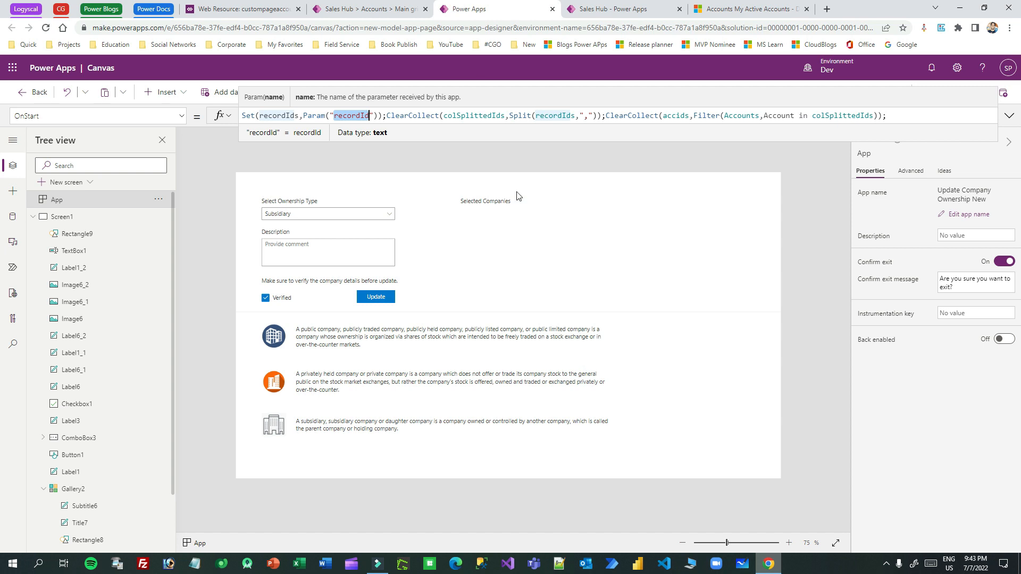
pyautogui.click(370, 9)
# Step: Select the A. Datum and Adventure Works accounts in the My Active Accounts view
pyautogui.click(729, 9)
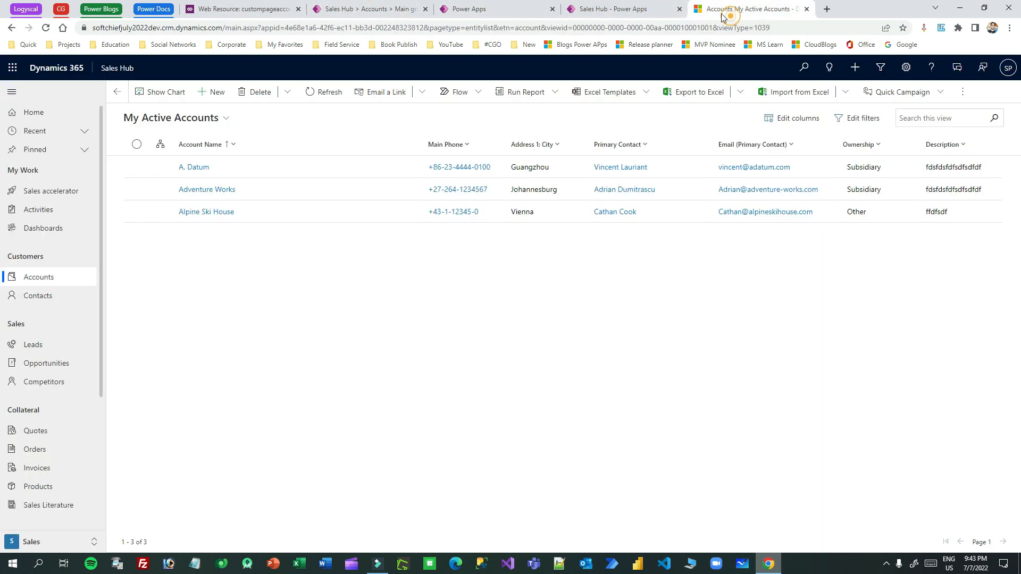
pyautogui.click(138, 167)
pyautogui.click(137, 191)
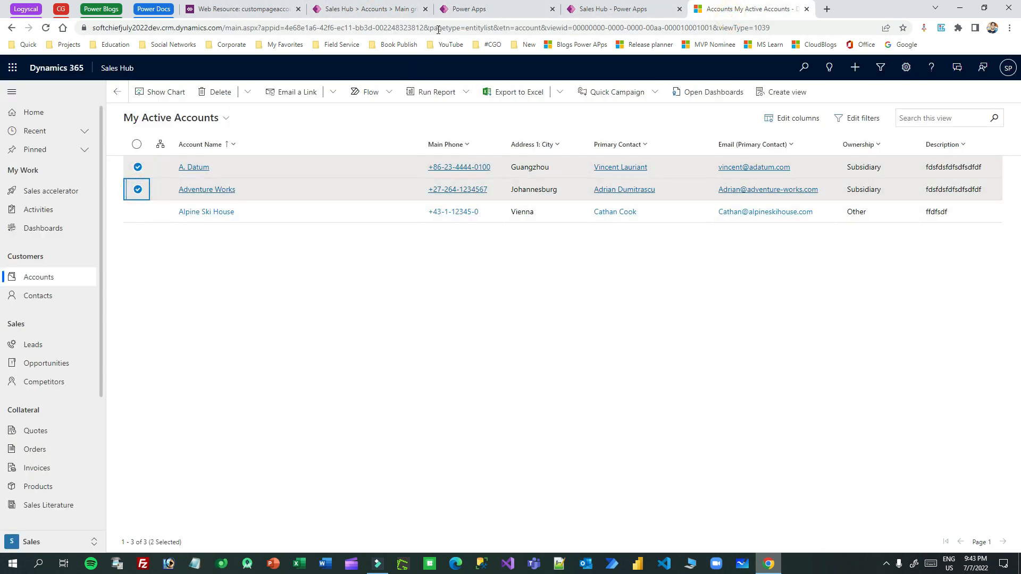
# Step: Examine the Selected Companies gallery's Items property and the full OnSelect formula of the custom page's Update button
pyautogui.click(468, 9)
pyautogui.click(604, 240)
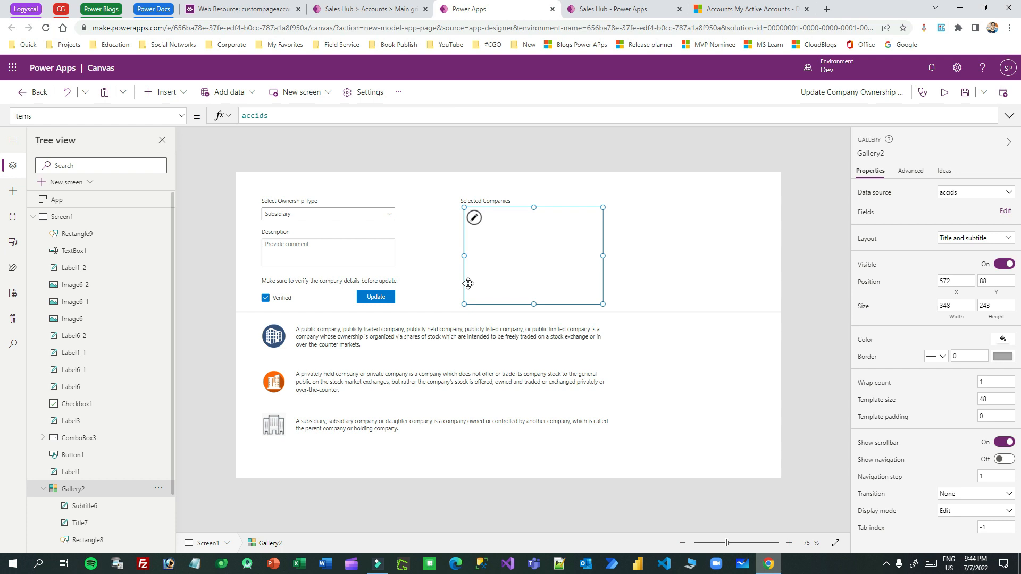
pyautogui.click(385, 297)
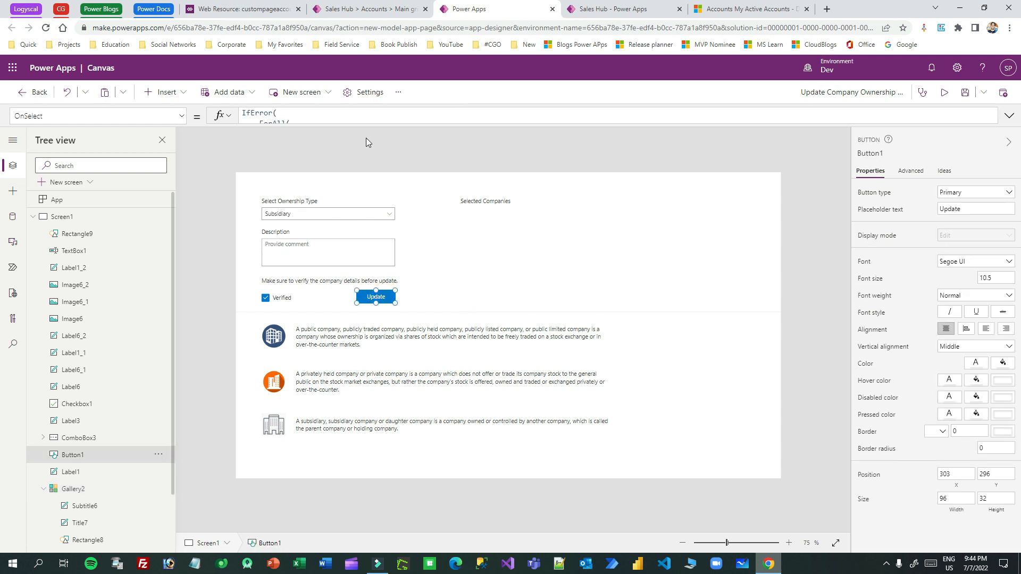
pyautogui.moveTo(368, 123); pyautogui.dragTo(340, 335)
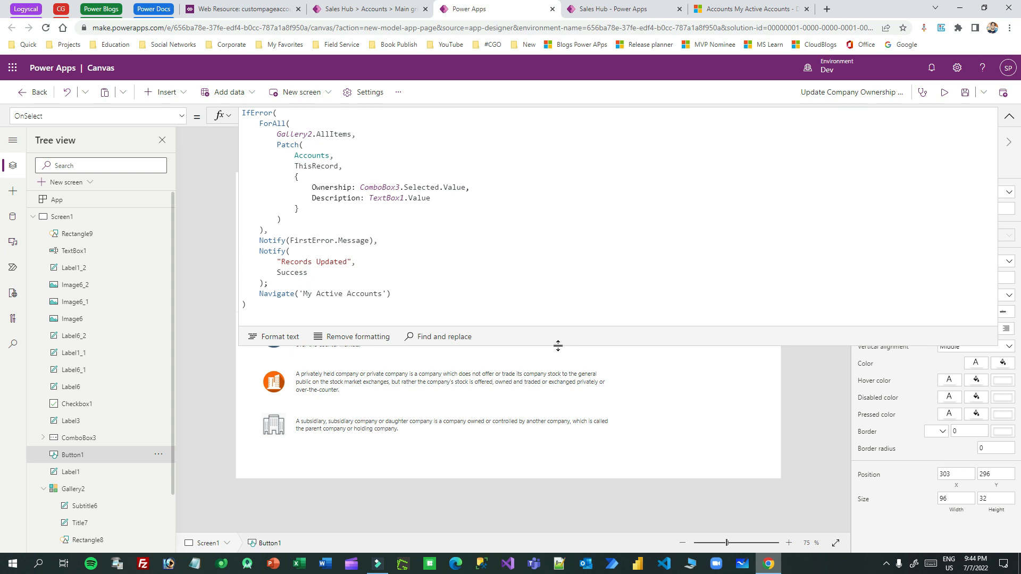
# Step: Browse the tables and connectors available as data sources for the custom page, and collapse the expanded formula
pyautogui.click(14, 218)
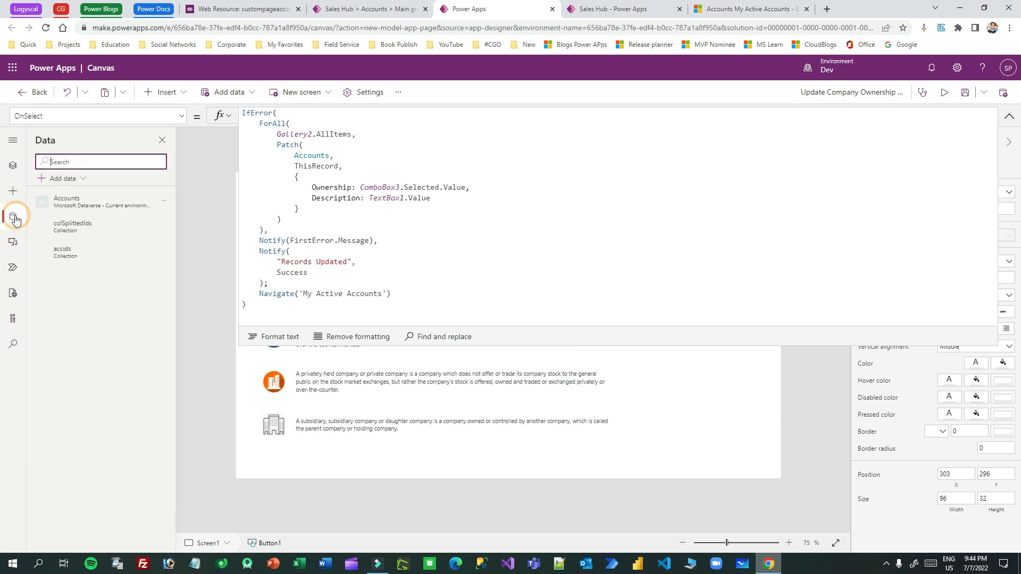
pyautogui.click(63, 178)
pyautogui.click(63, 422)
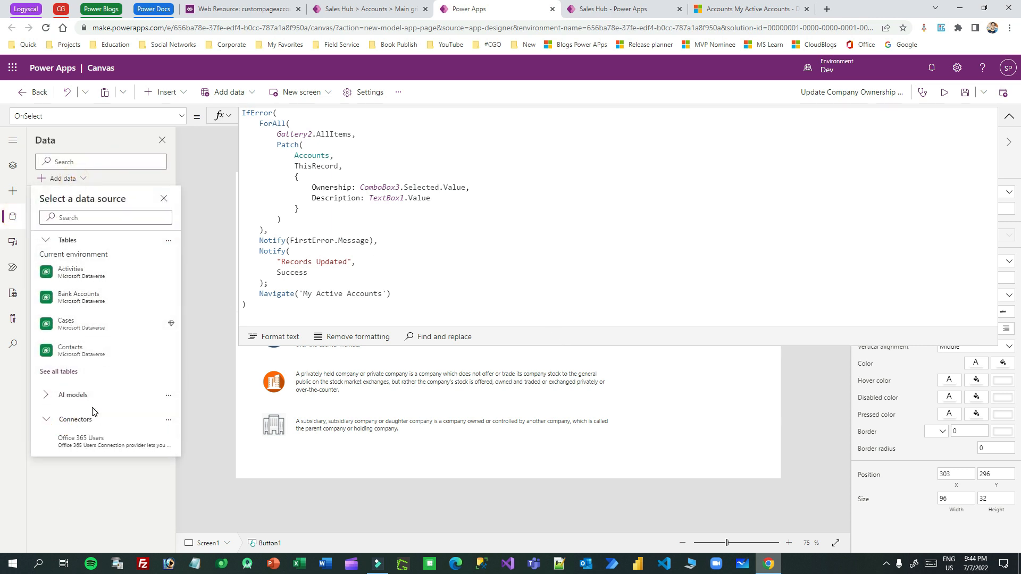
pyautogui.click(79, 441)
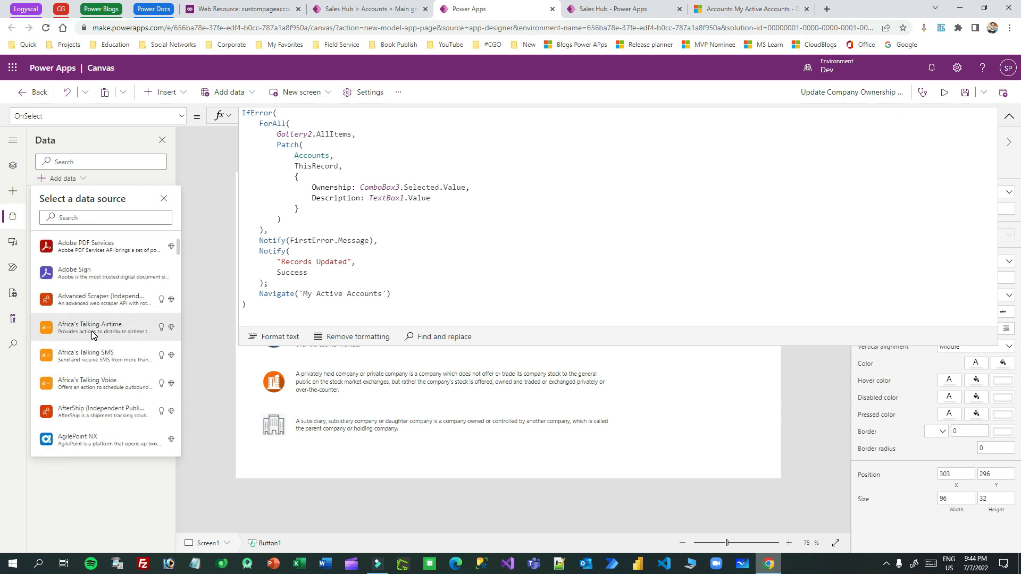
pyautogui.scroll(2, 93, 333)
pyautogui.moveTo(93, 334)
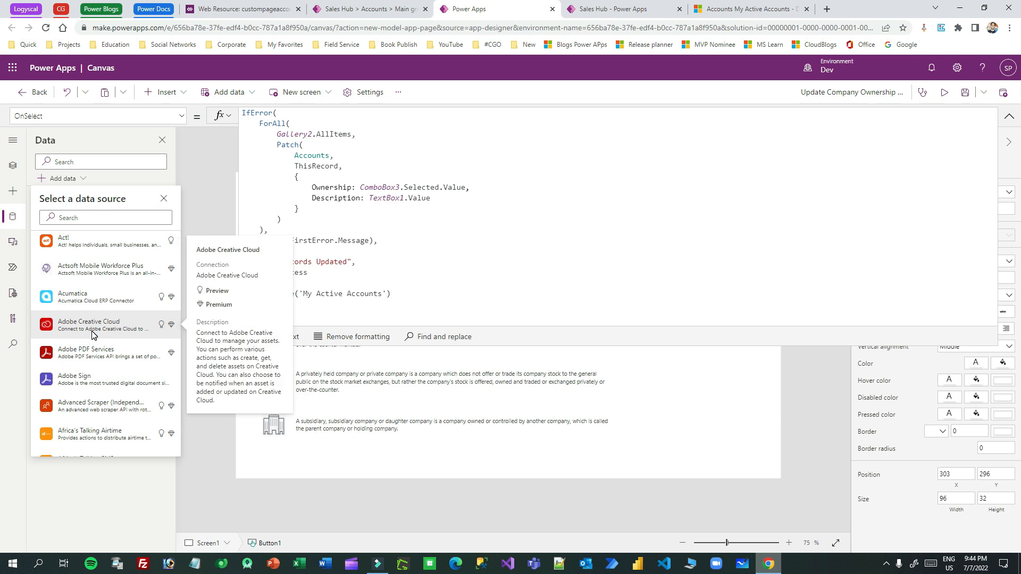
pyautogui.moveTo(573, 346); pyautogui.dragTo(575, 97)
pyautogui.click(662, 373)
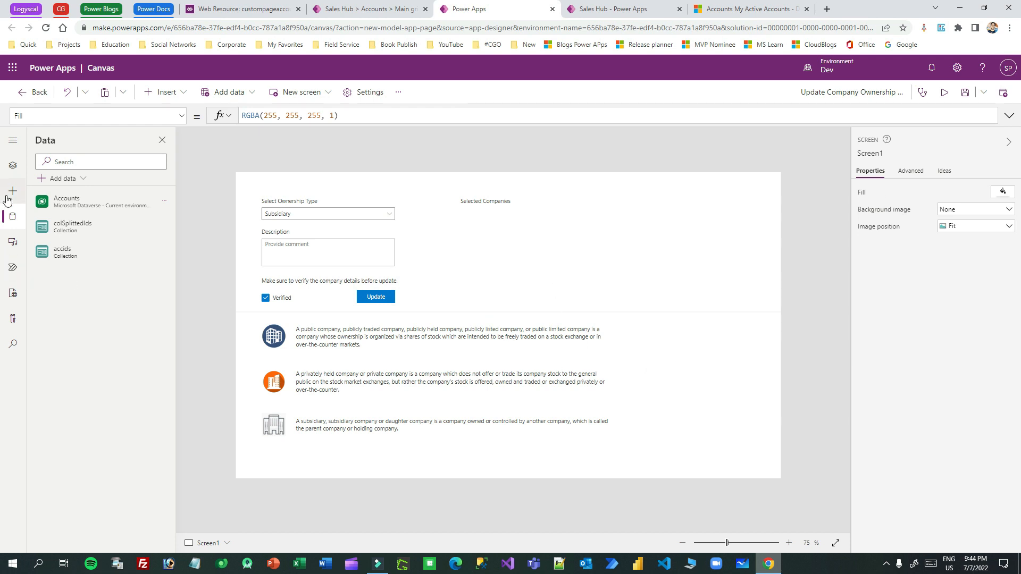
# Step: Review the custom page's Screen1 and Screen2, and select the Selected Companies gallery on Screen1
pyautogui.click(13, 166)
pyautogui.click(33, 217)
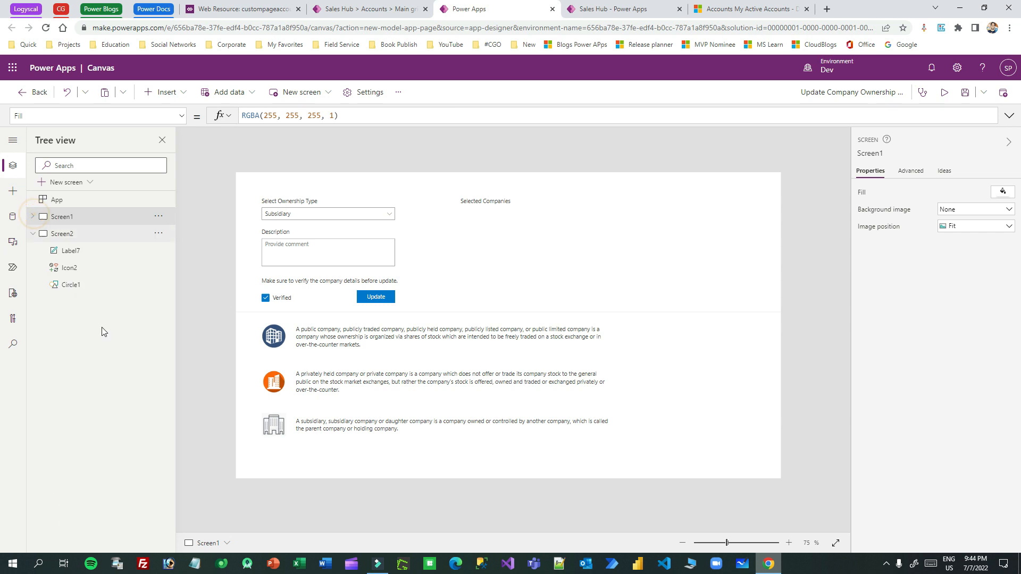
pyautogui.click(74, 233)
pyautogui.click(61, 216)
pyautogui.click(554, 250)
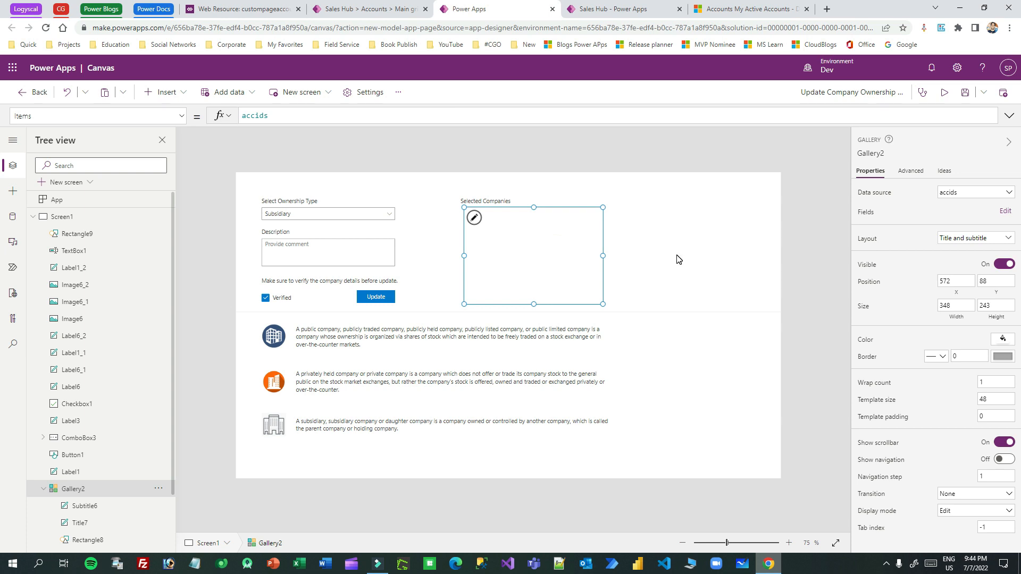